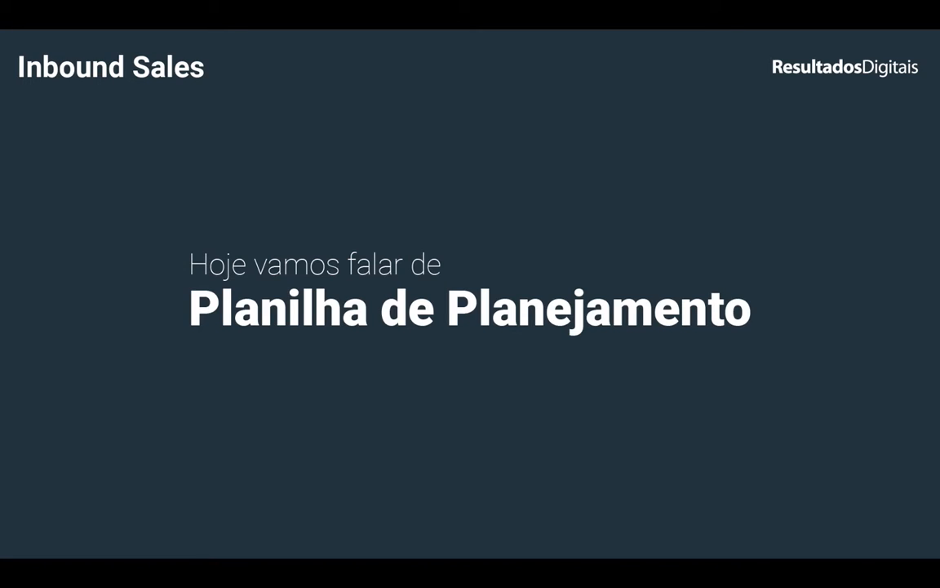
Switch to the Excel marketing planning template and enter "Cervejaria Artesanal do Ze" as the Potencial Cliente
key(ctrl+Up)
click(365, 243)
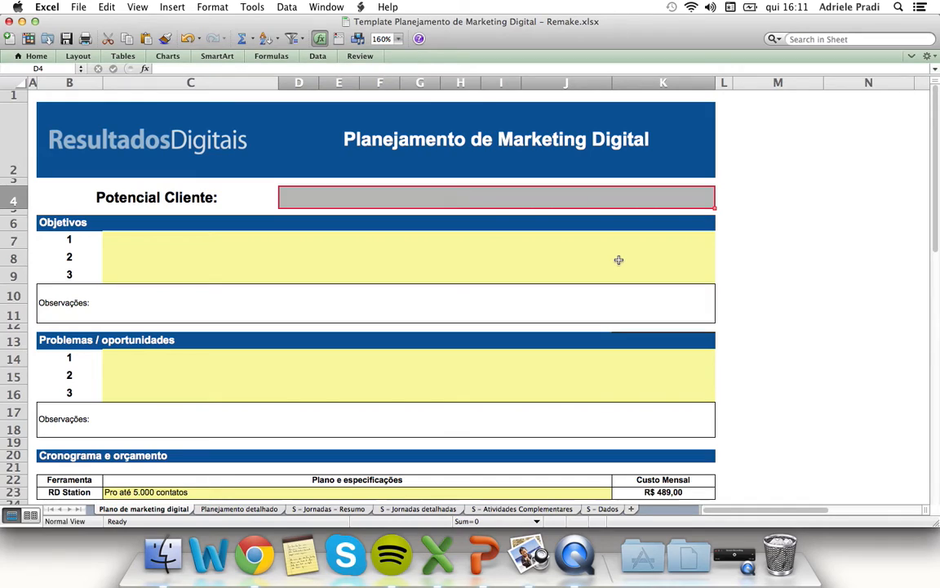
text(Cervejar)
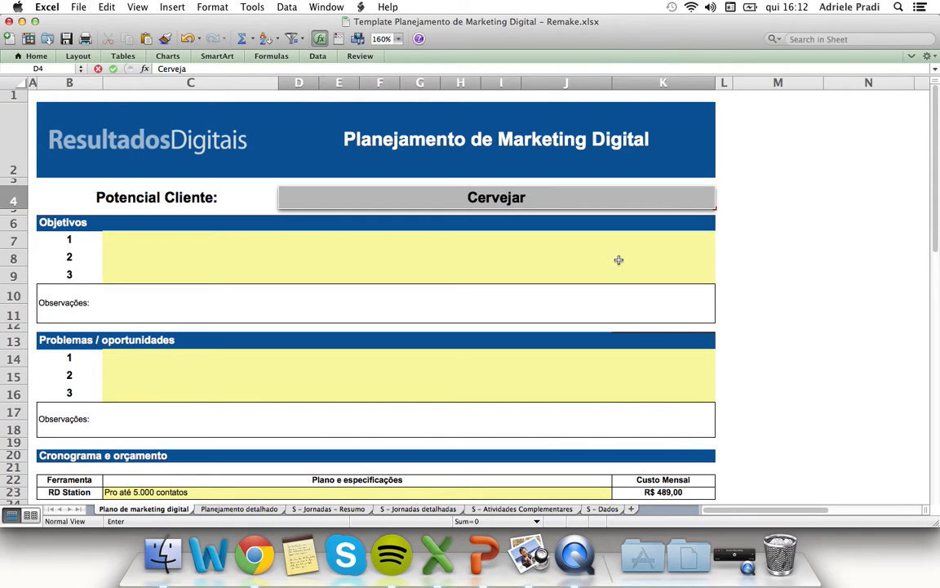
text(ia Artesa)
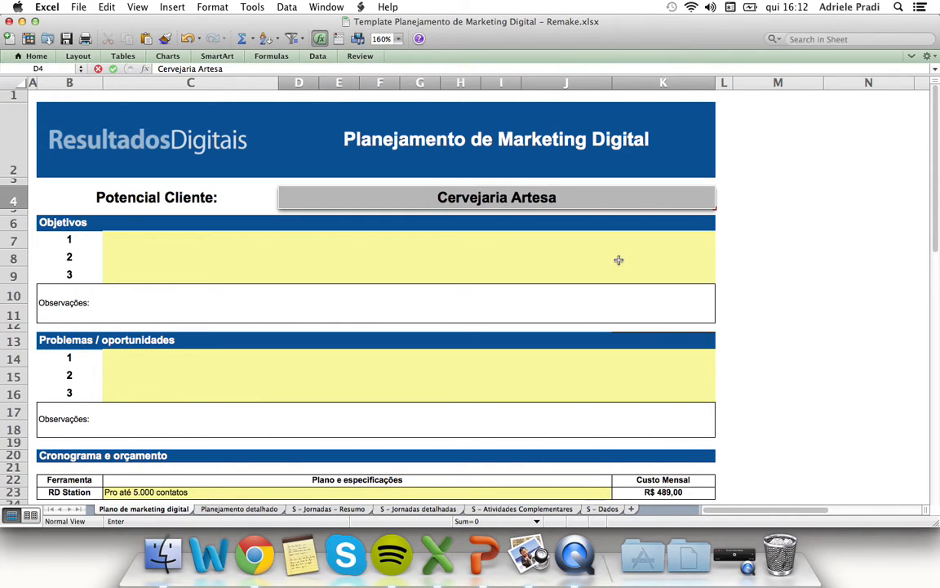
text(nal do Z[e)
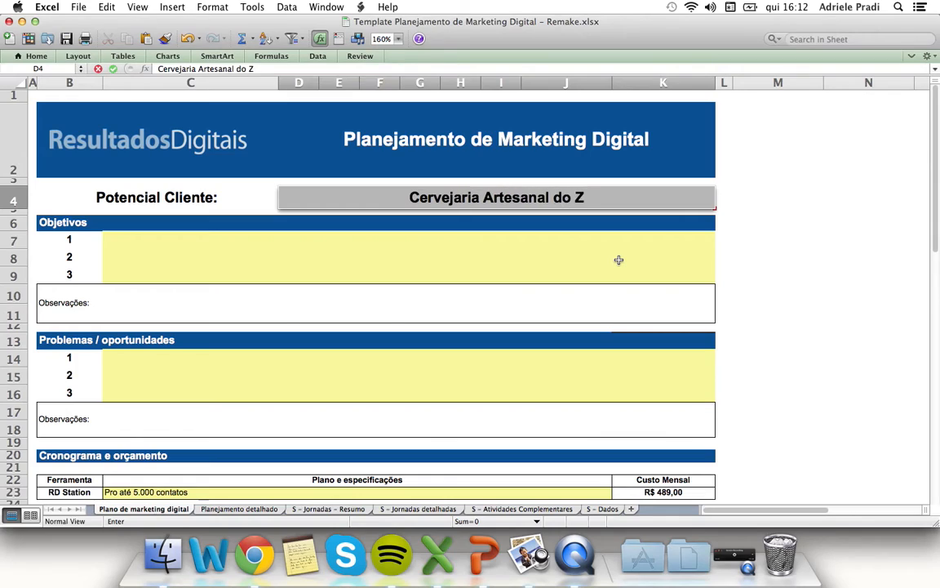
key(BackSpace)
key(BackSpace)
text(e)
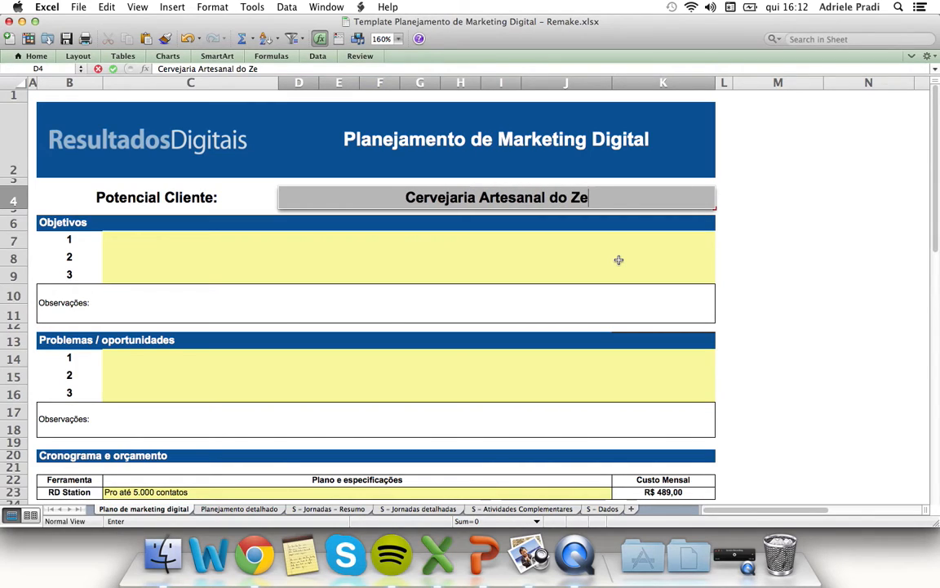
Enter "Publicacao de conteudo para qualificacao de oportunidades" as item 1 under Objetivos
click(320, 241)
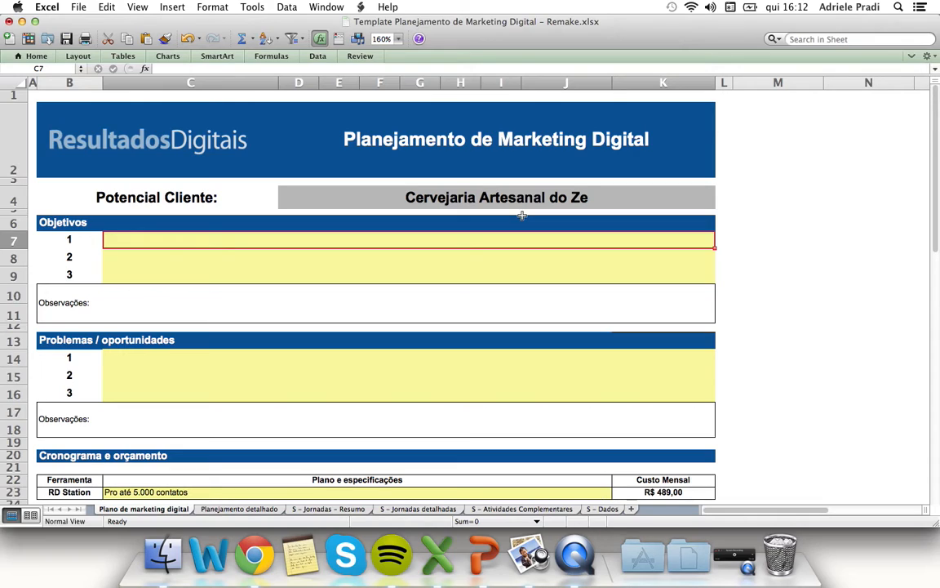
text(Publica;')
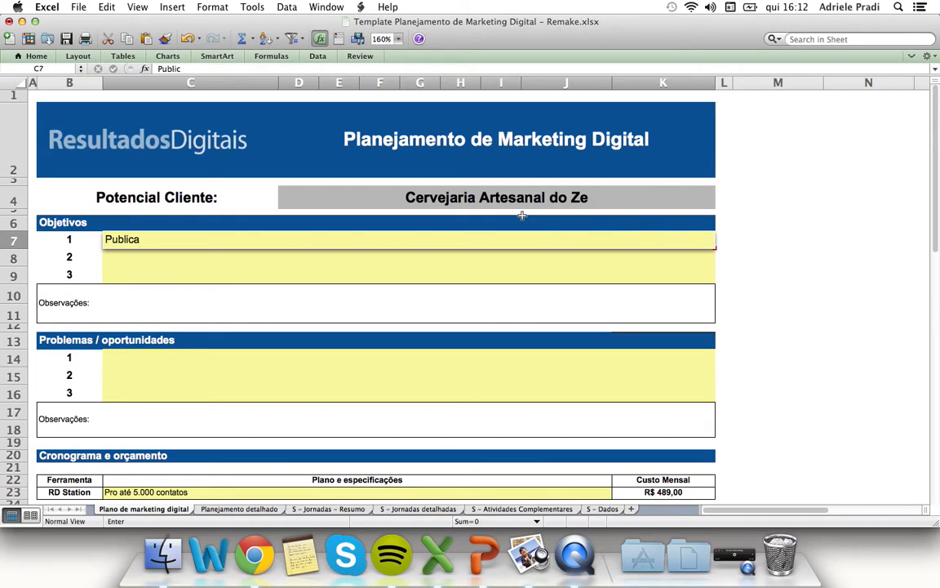
key(BackSpace)
key(BackSpace)
text(cao)
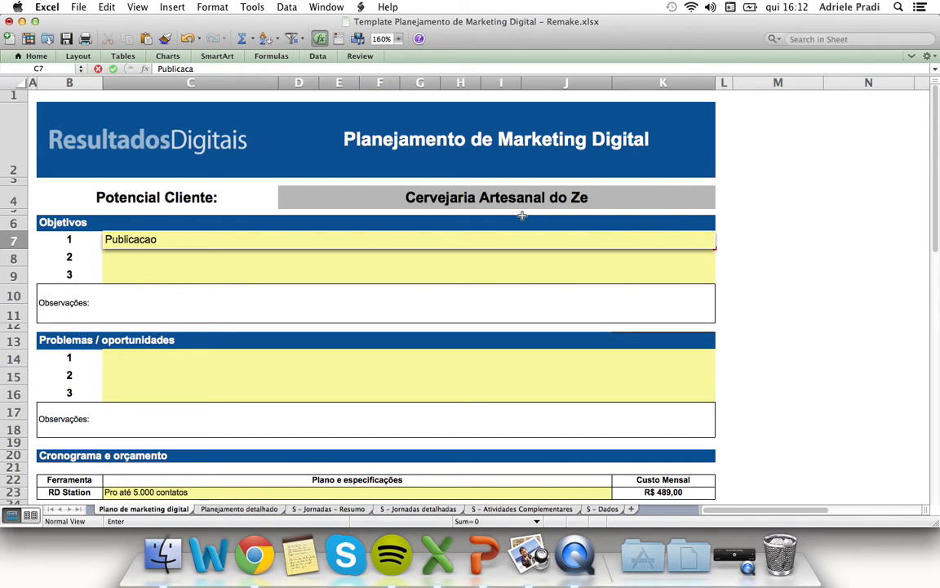
text( de conteudo)
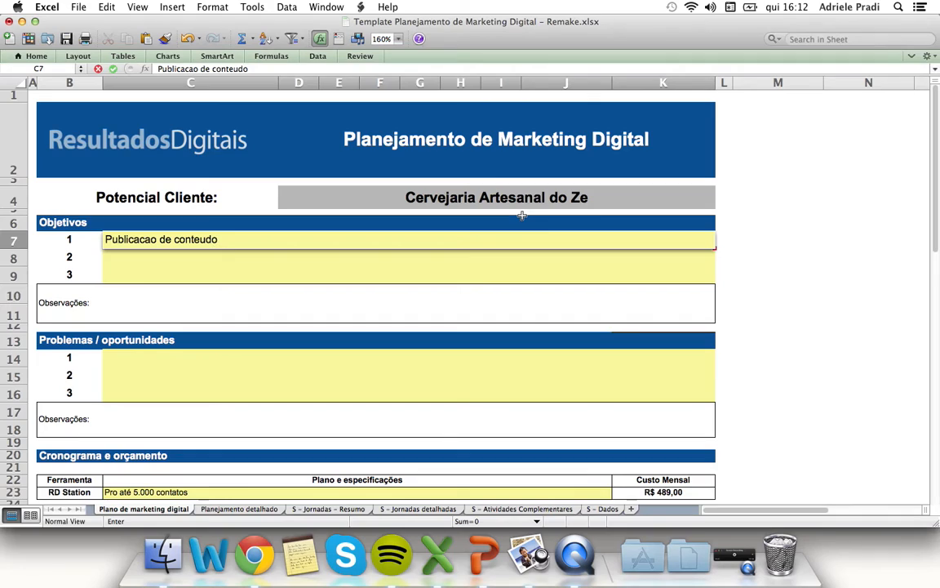
text( para qualif)
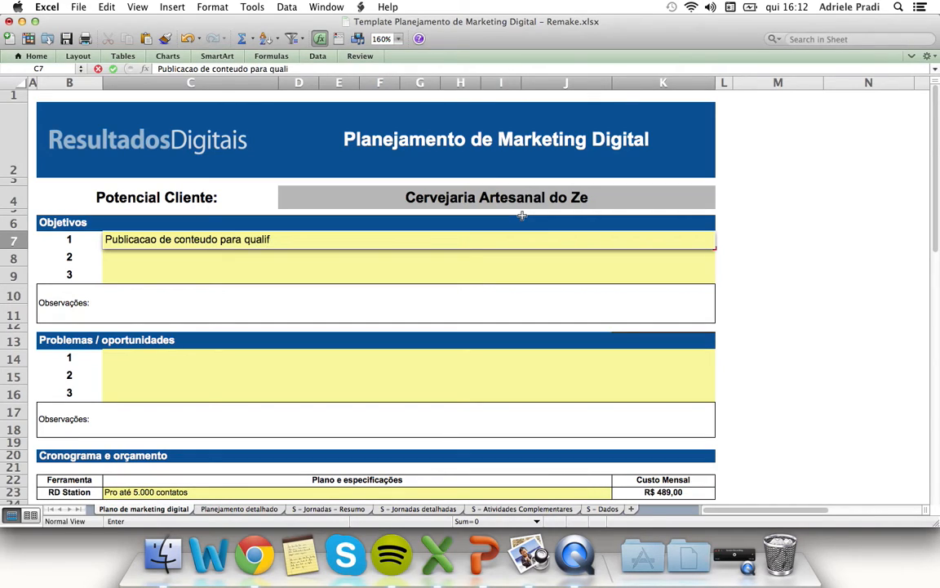
text(icacao)
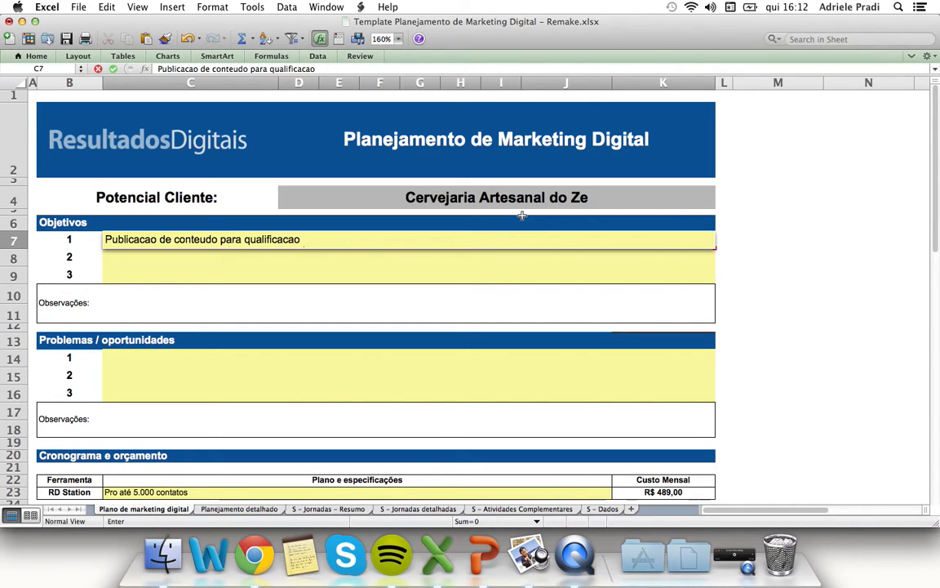
text( de leads)
key(BackSpace)
key(BackSpace)
key(BackSpace)
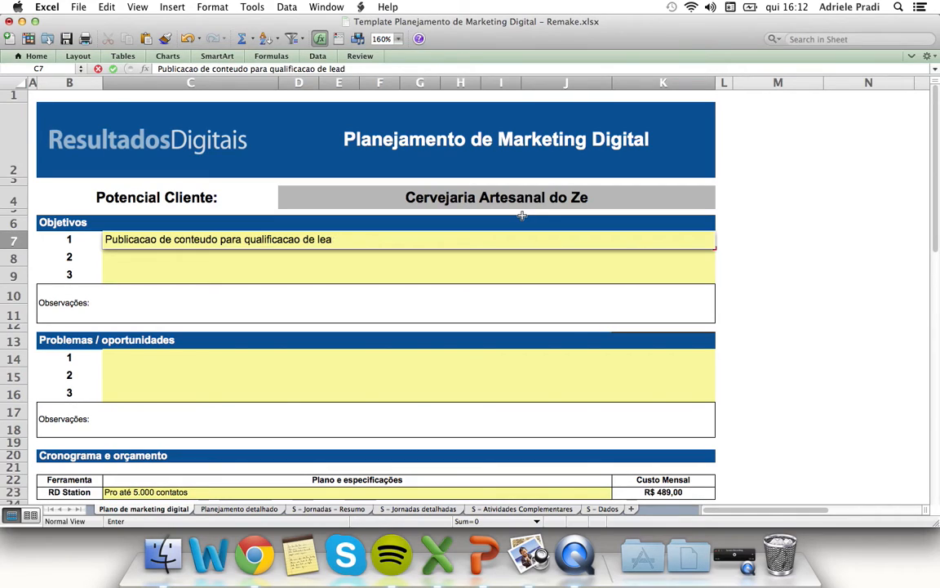
key(BackSpace)
key(BackSpace)
text(oportunidades)
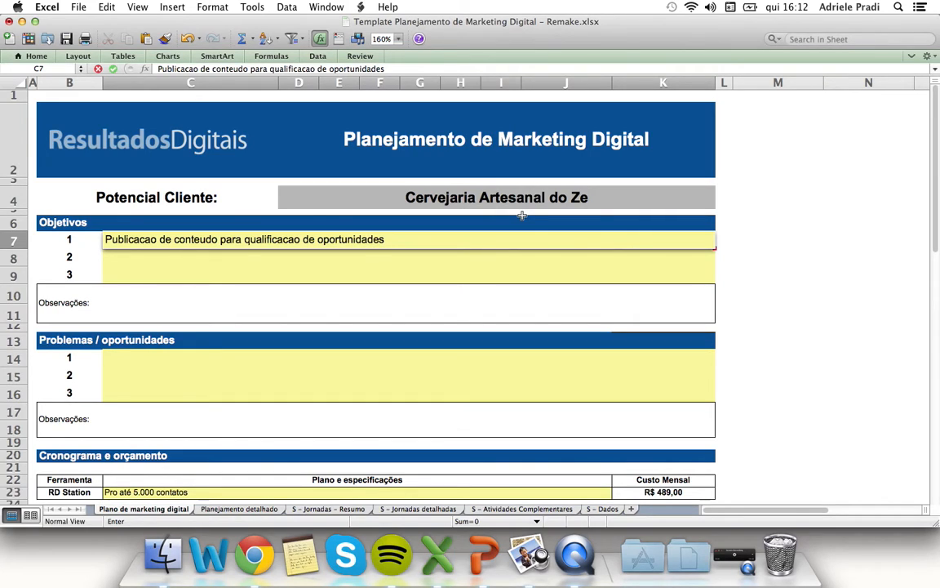
key(Return)
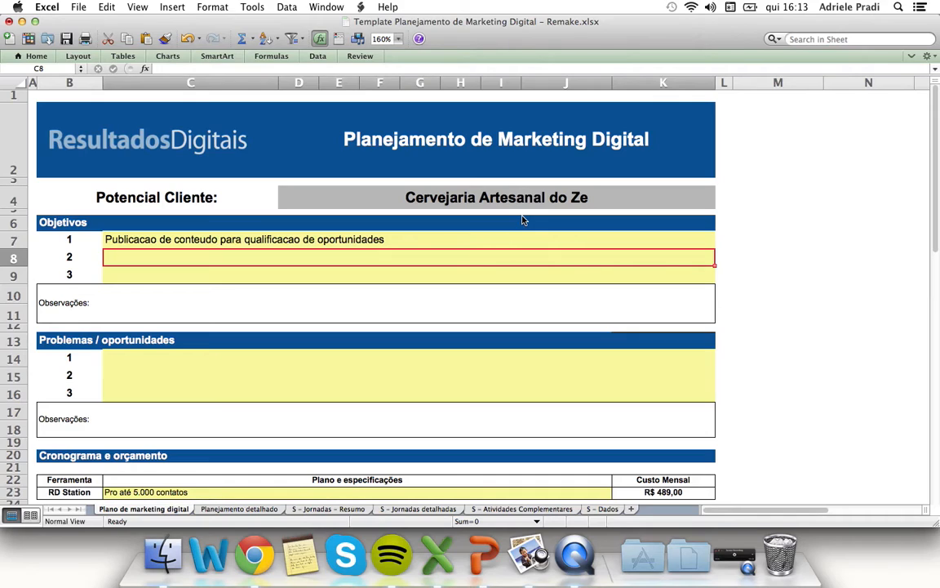
Enter "Diferenciacao das personas para encaminhar para a compra" as item 2 under Objetivos
text(Dife)
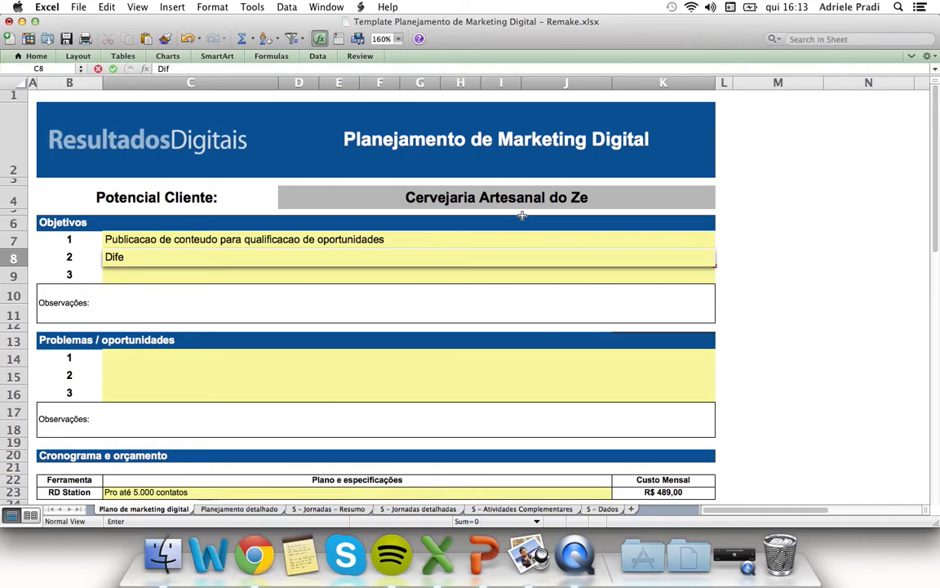
text(renciacao das)
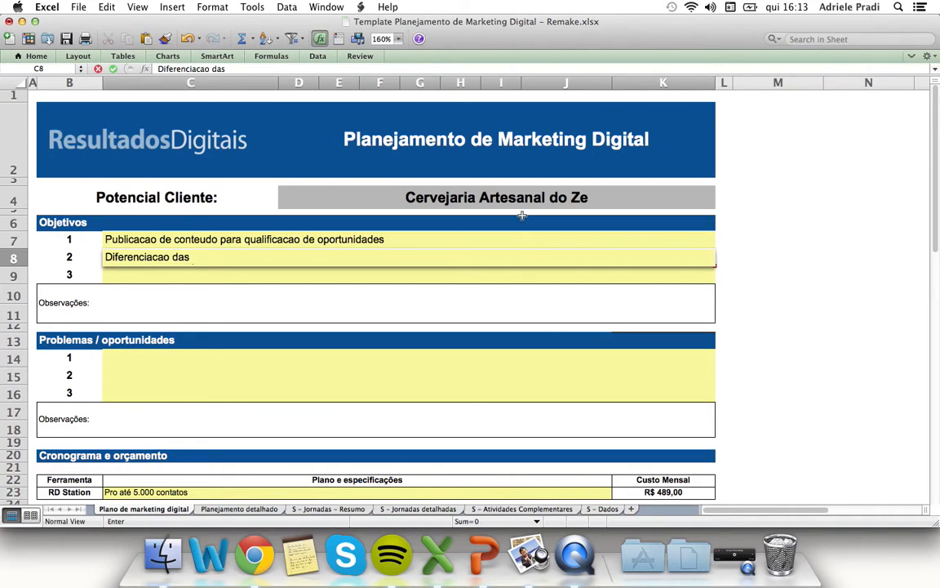
text( personas)
text(para encaminhar para a compra)
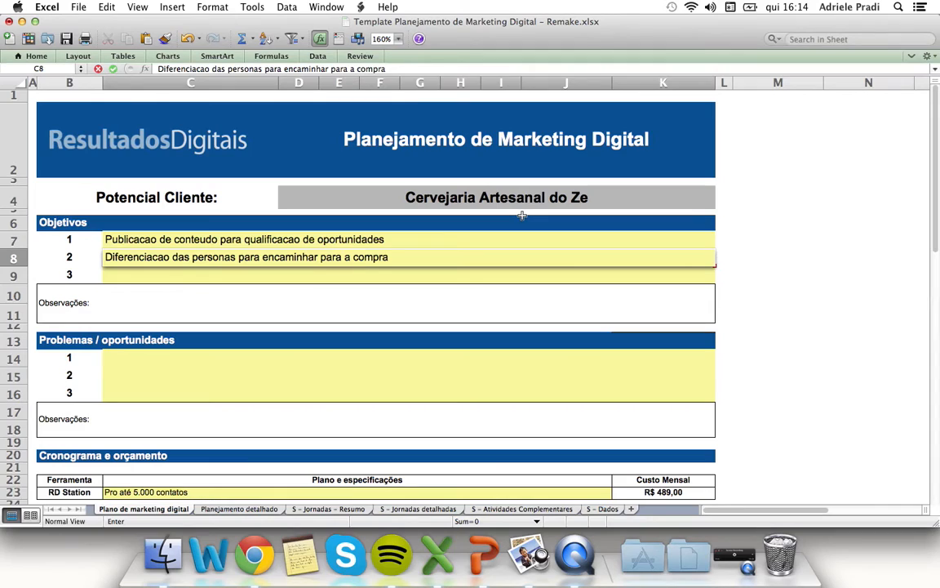
key(Return)
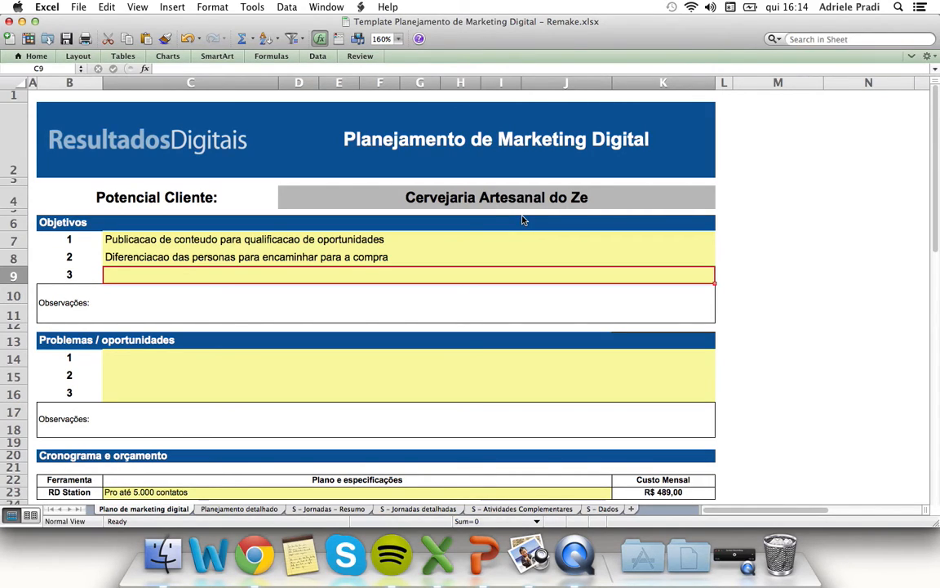
Enter "Capacitar equipe de vendas para atingir publico distante" as item 3 under Objetivos
text(Capacitar equp)
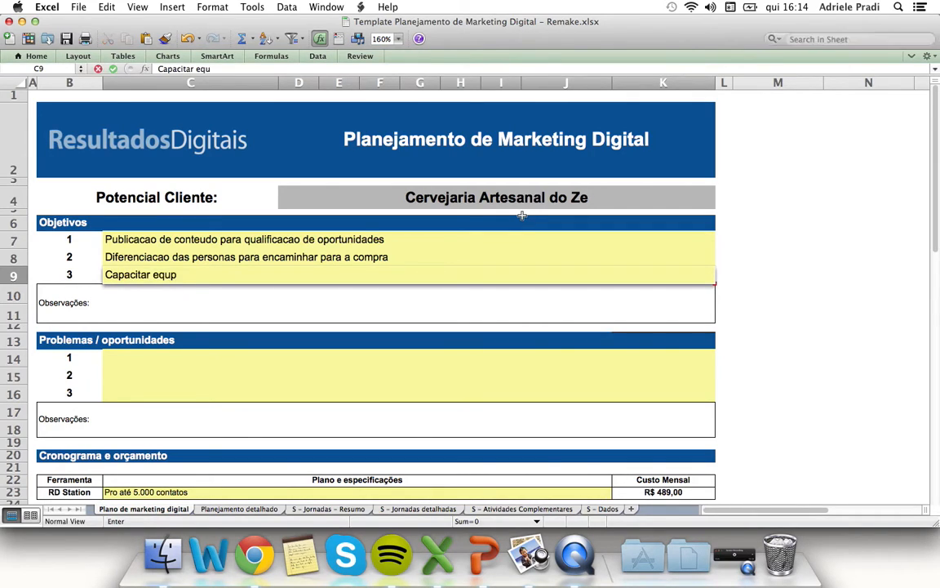
key(BackSpace)
text(ipe de vendas para a)
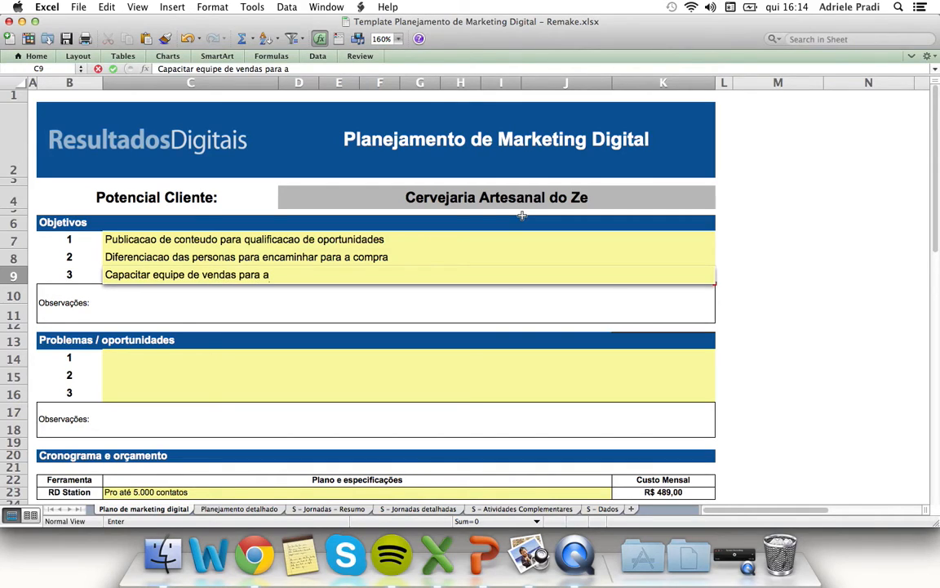
text(tingir publico distante)
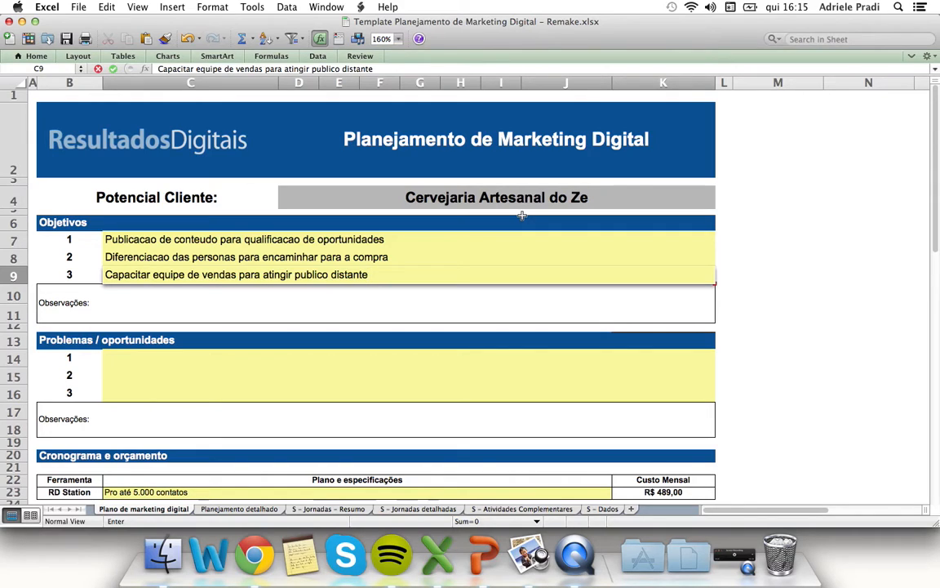
key(Return)
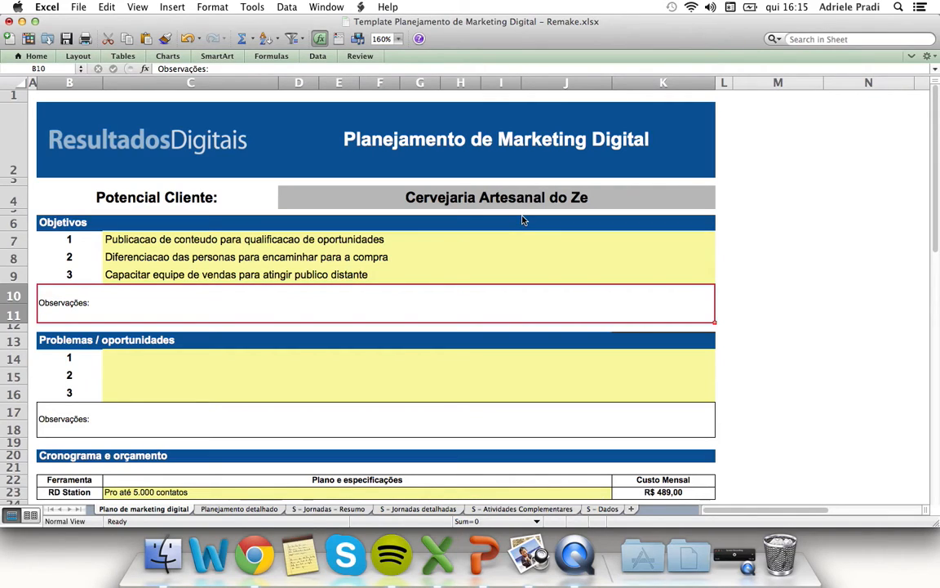
key(Up)
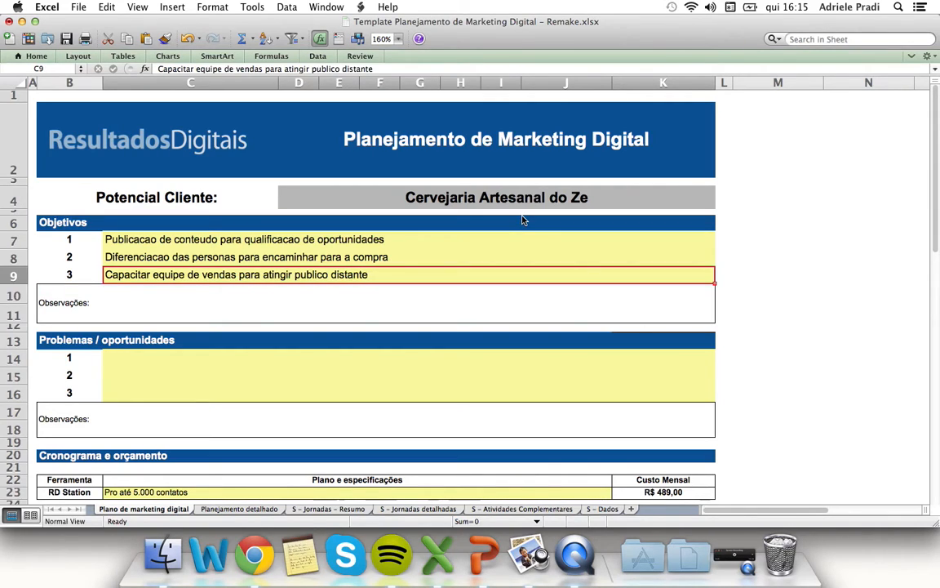
key(Up)
key(Up)
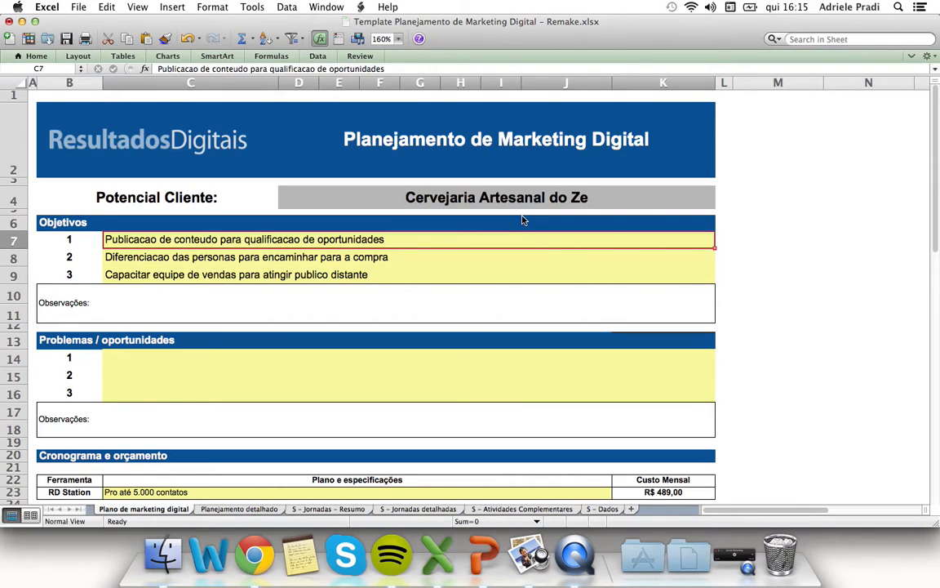
key(Down)
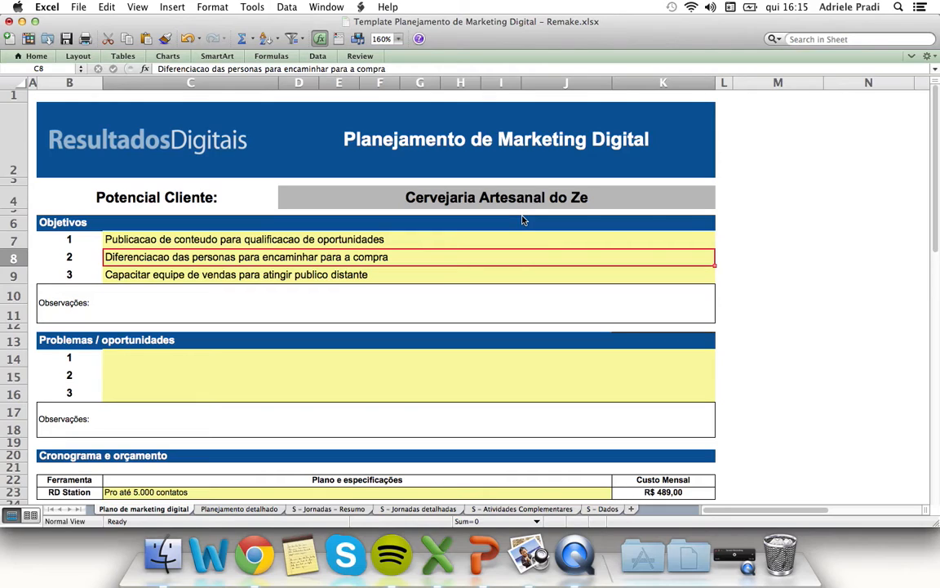
key(Down)
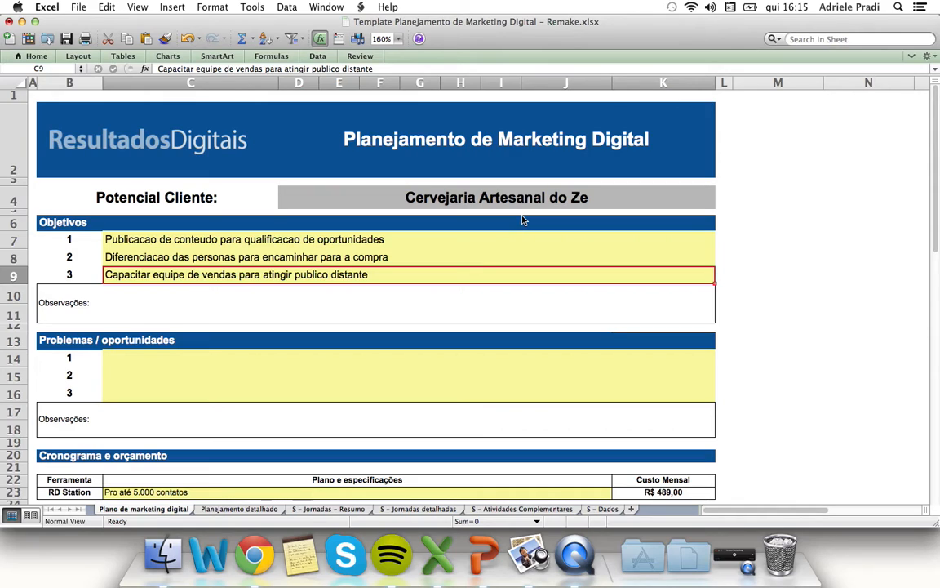
Enter "Nao tem presenca relevante nas redes sociais" as item 1 under Problemas / oportunidades
key(Down)
key(Down)
key(Down)
key(Down)
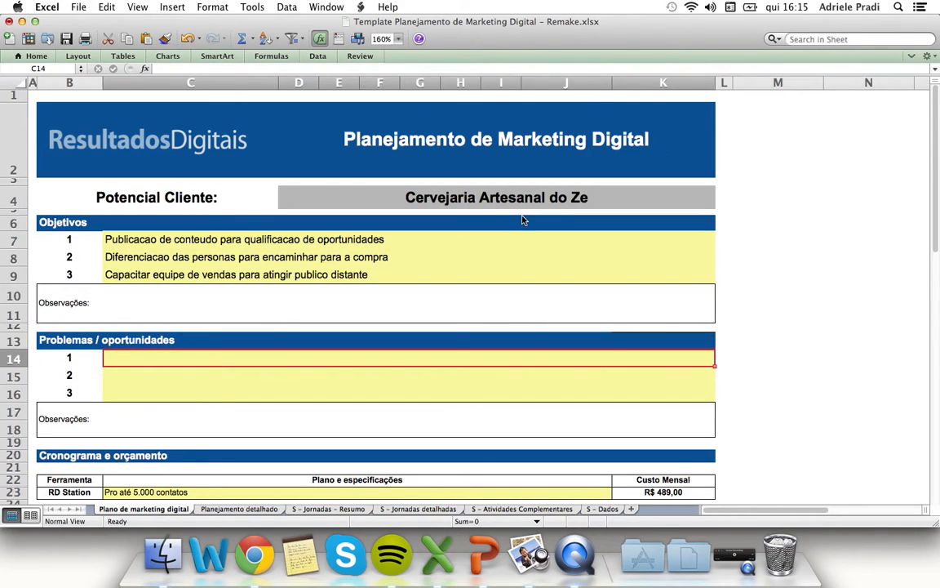
text(Na)
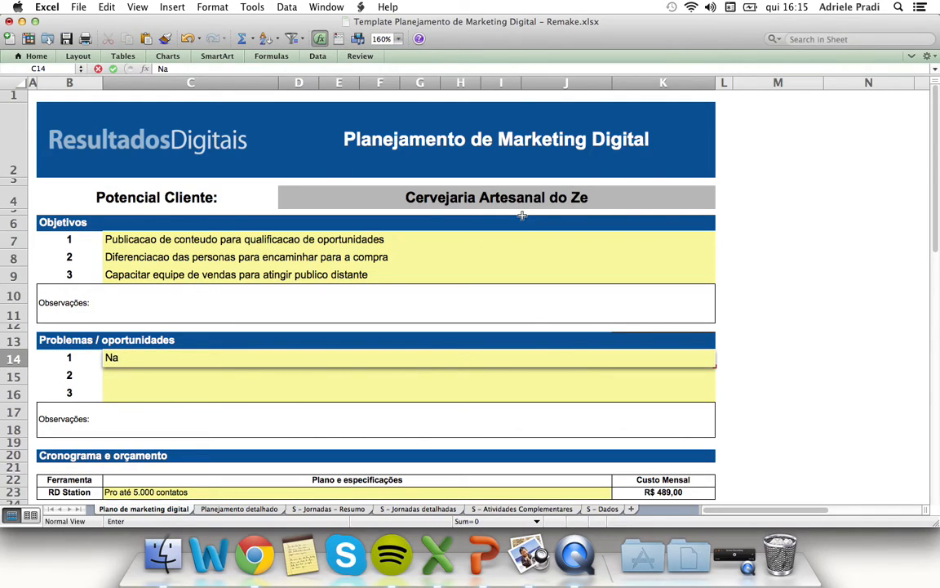
text(o tem pre)
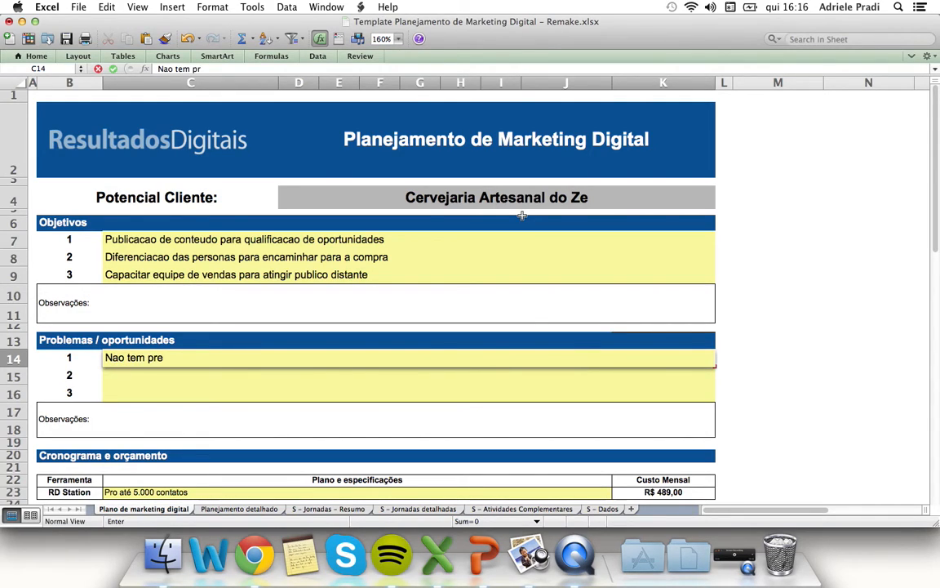
text(senca r)
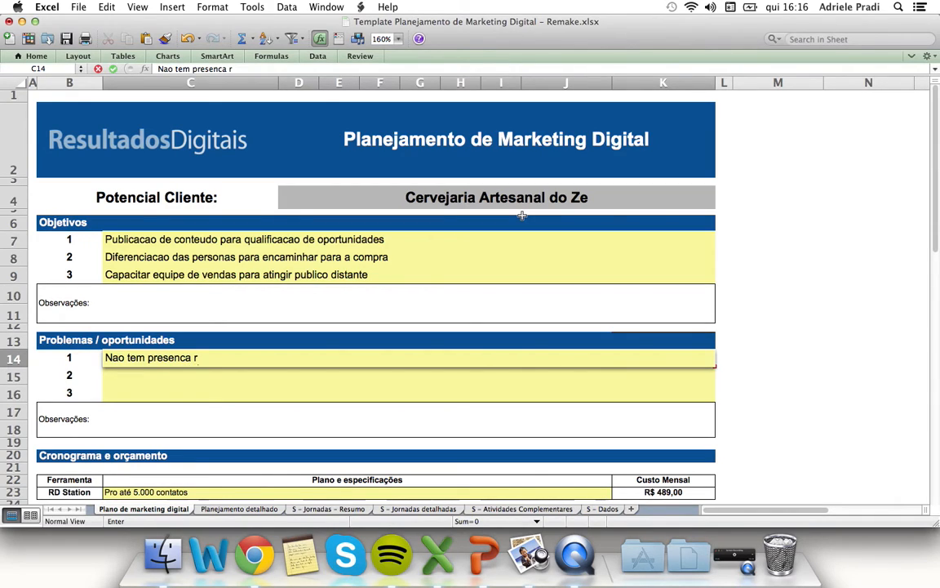
text(elevante)
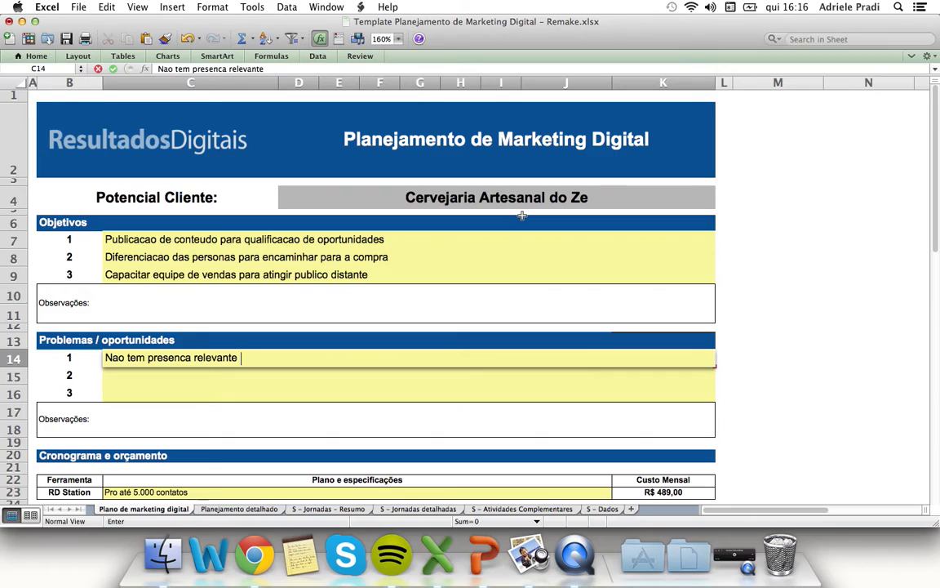
text(nas redes sociais)
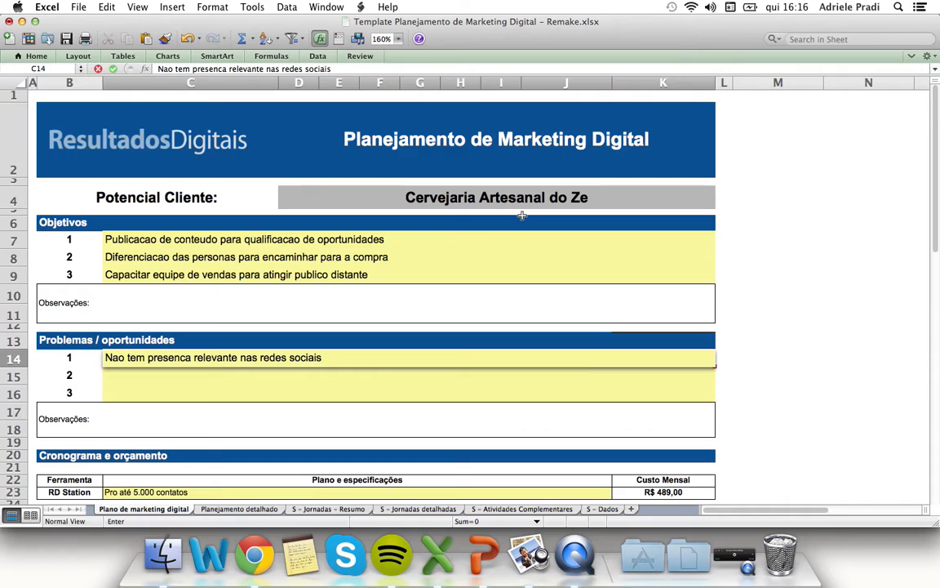
key(Return)
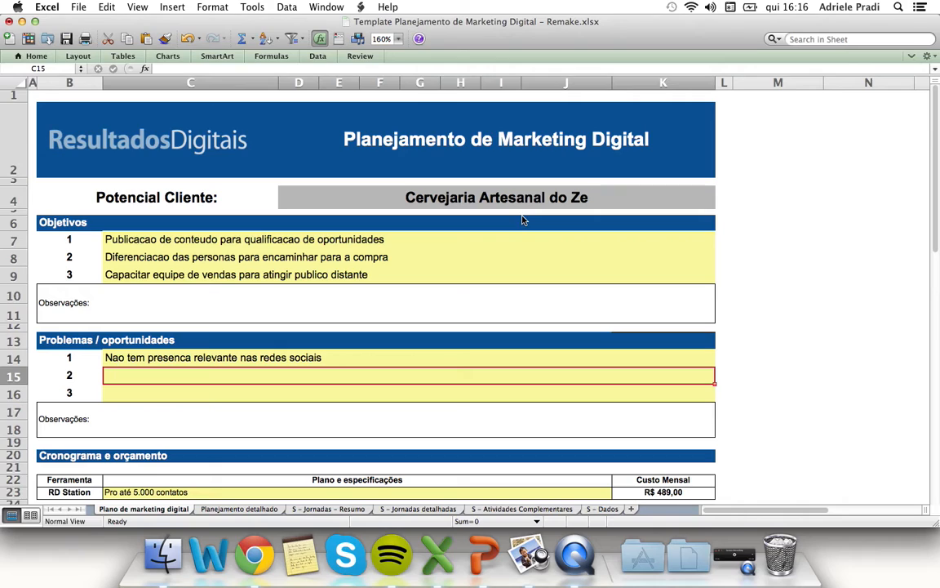
Enter "Tem visitantes, mas nao inicia processo de relacionamento com eles" as item 2 under Problemas / oportunidades
text(Tem)
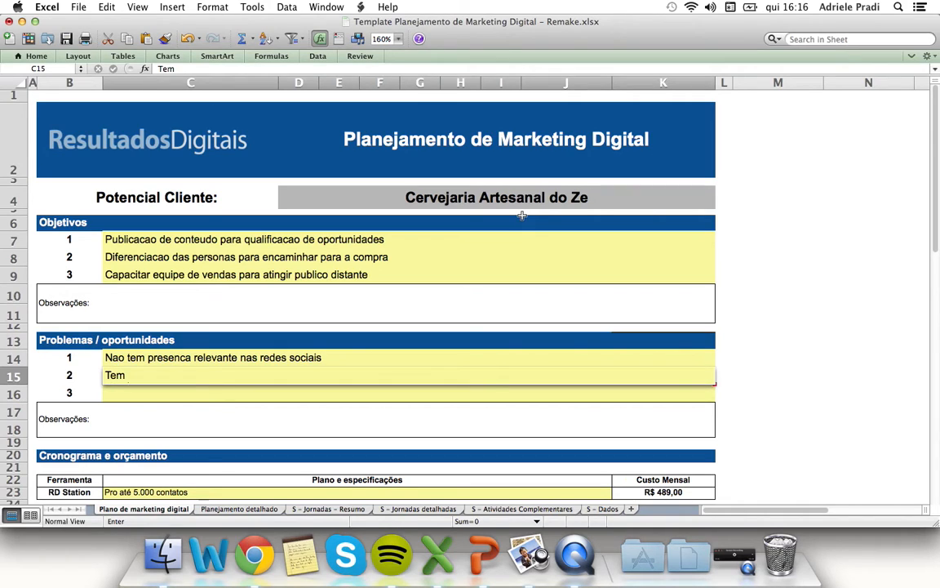
text( visitantes,)
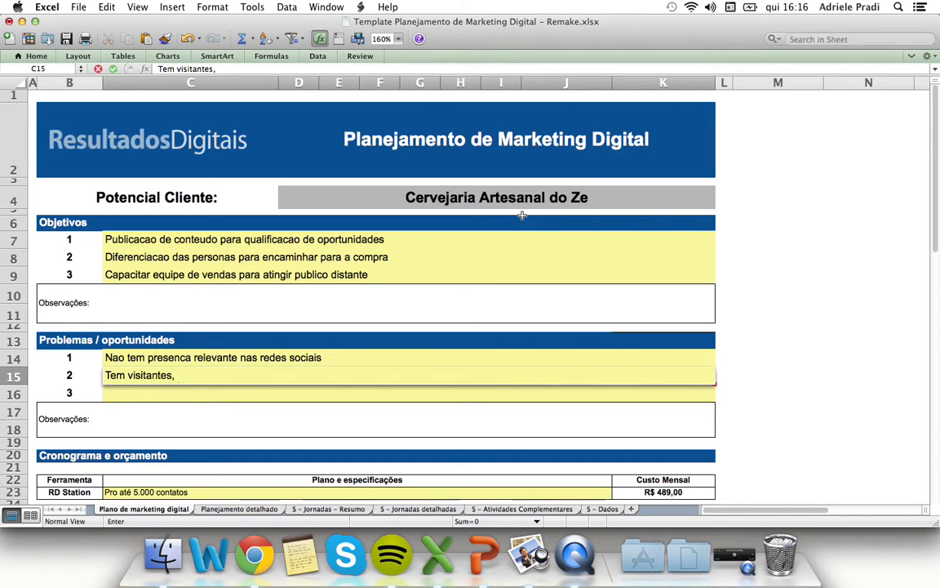
text( mas n'ao)
key(BackSpace)
key(BackSpace)
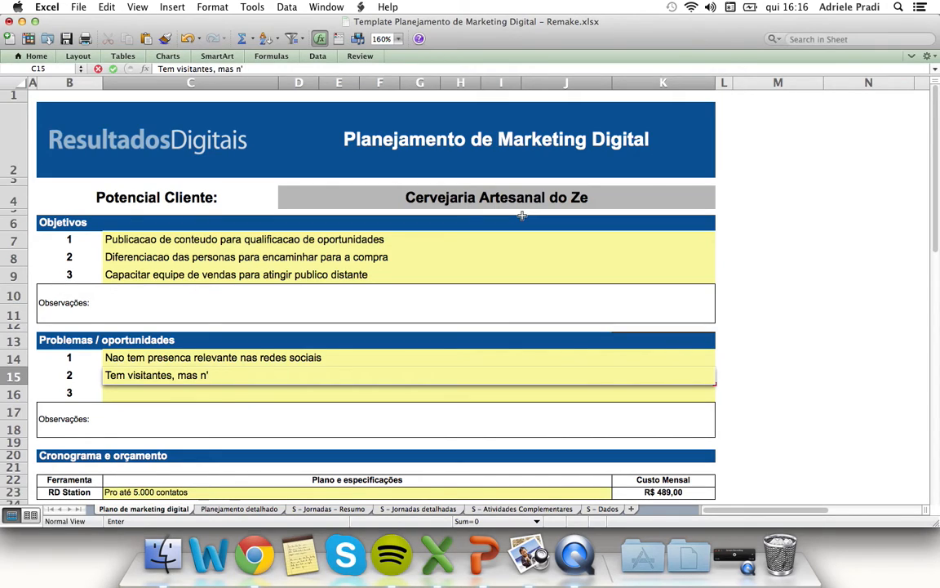
text(ao inic)
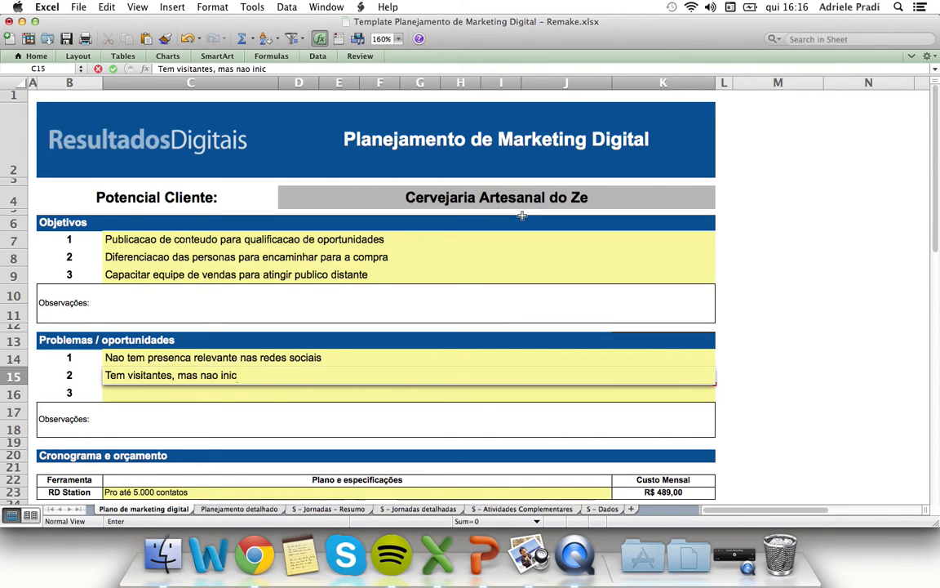
text(ia processo de)
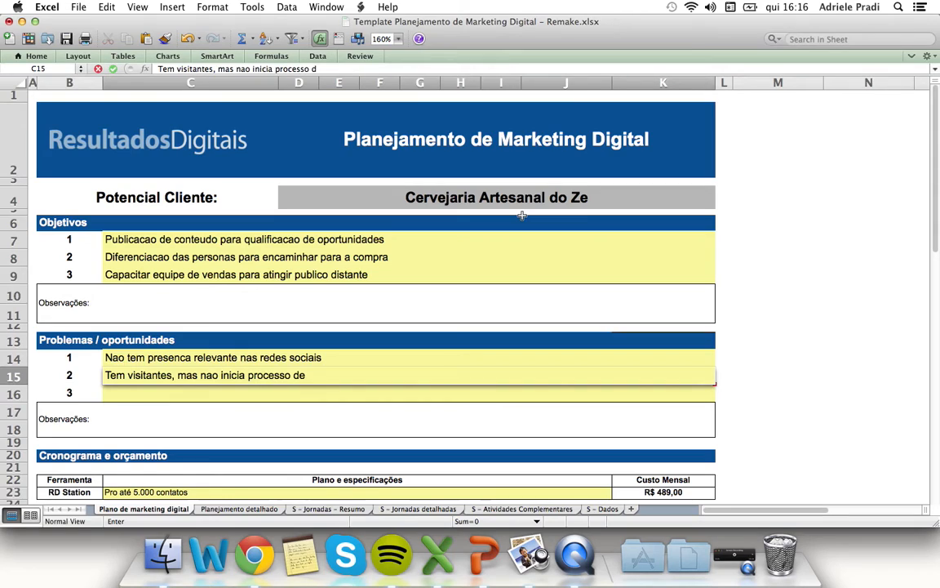
text( relacionam)
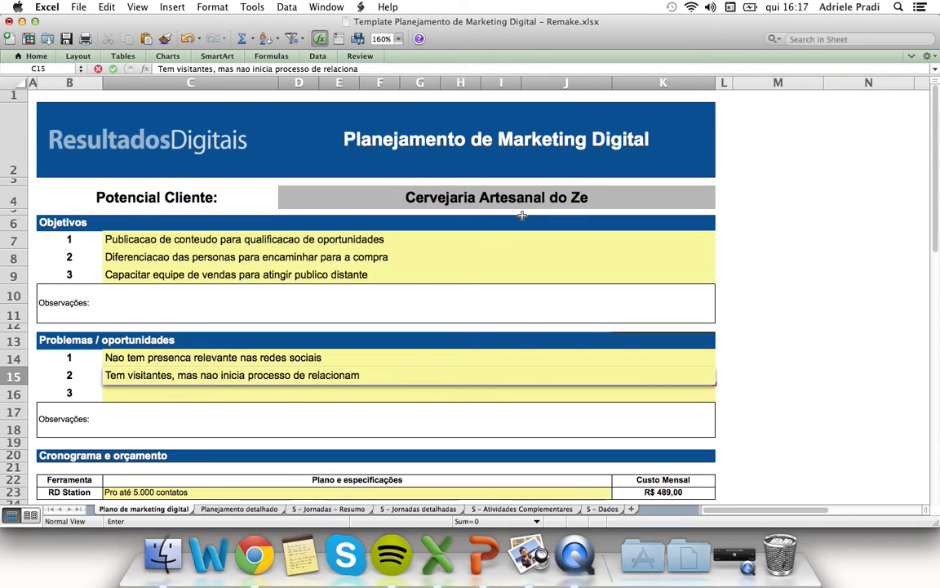
text(ento com eles)
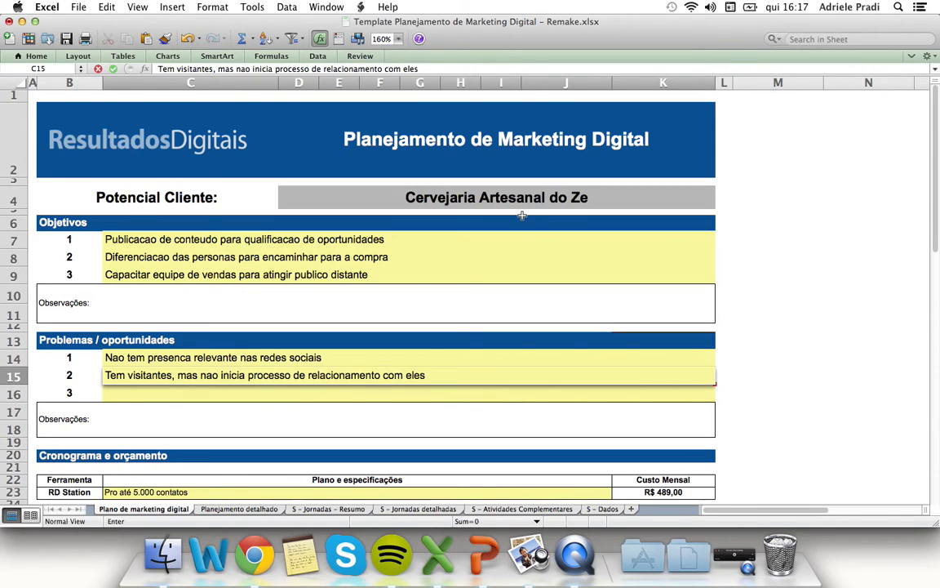
key(Return)
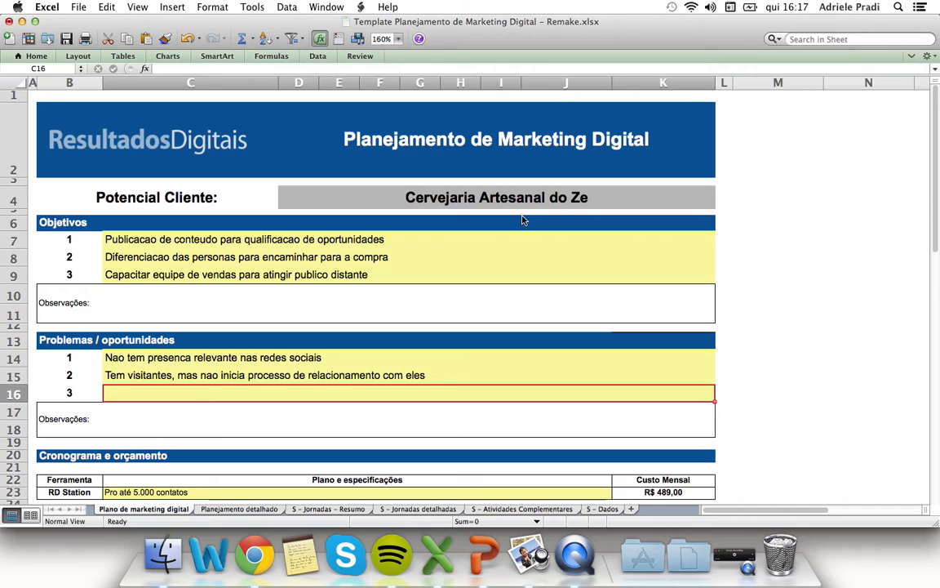
Enter "Nao aproveita a base de contatos existente para geracao de negocios" as item 3 under Problemas / oportunidades
text(Na)
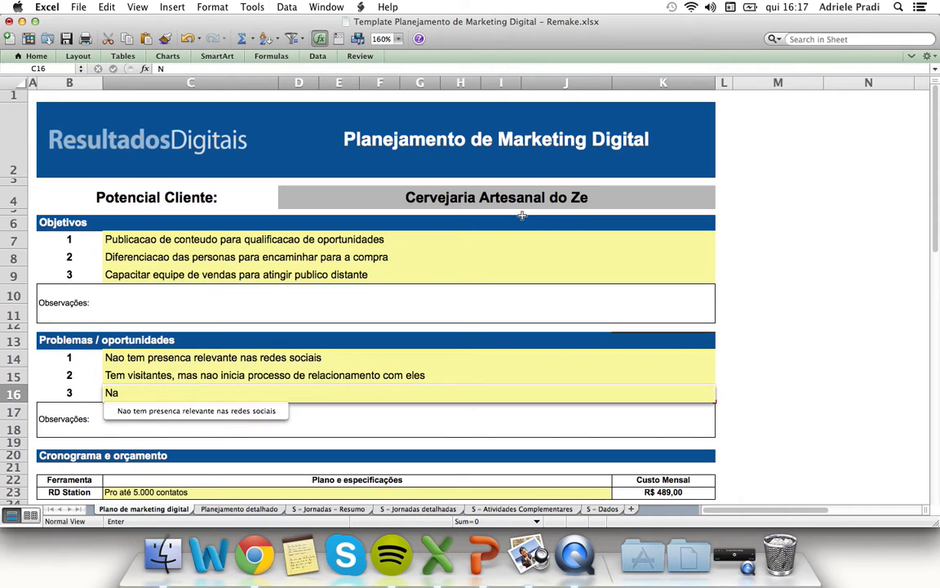
text(o aproveit)
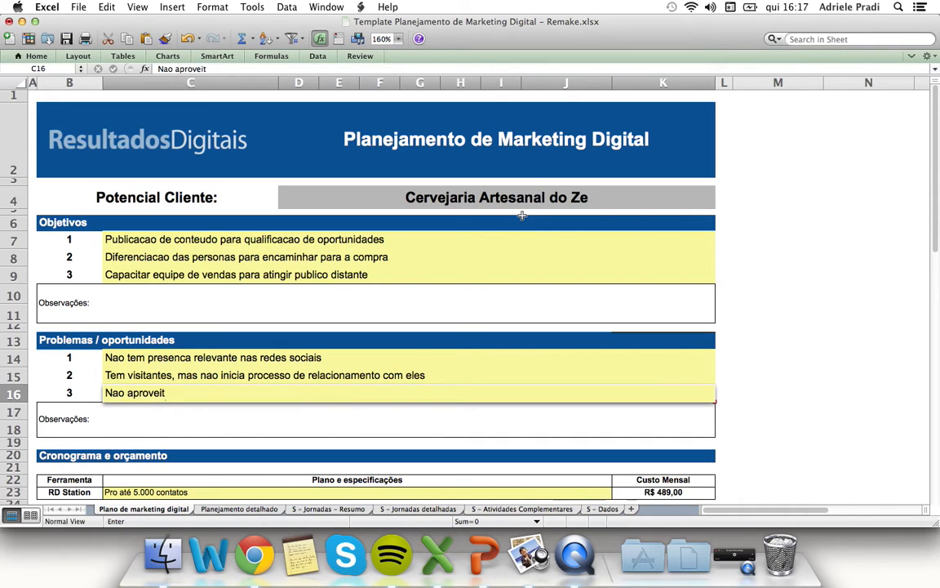
text(a a base de contatos existente para geracao de negocios)
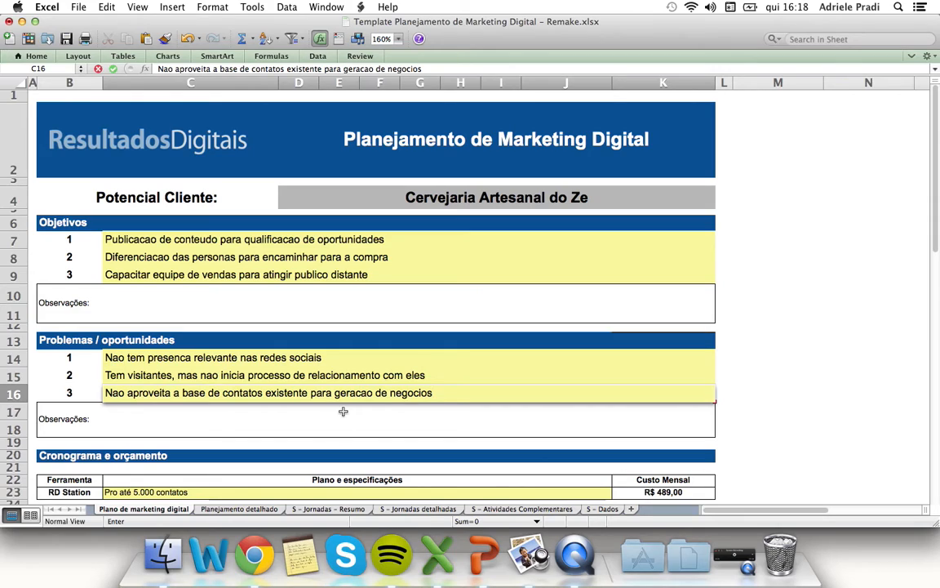
click(453, 375)
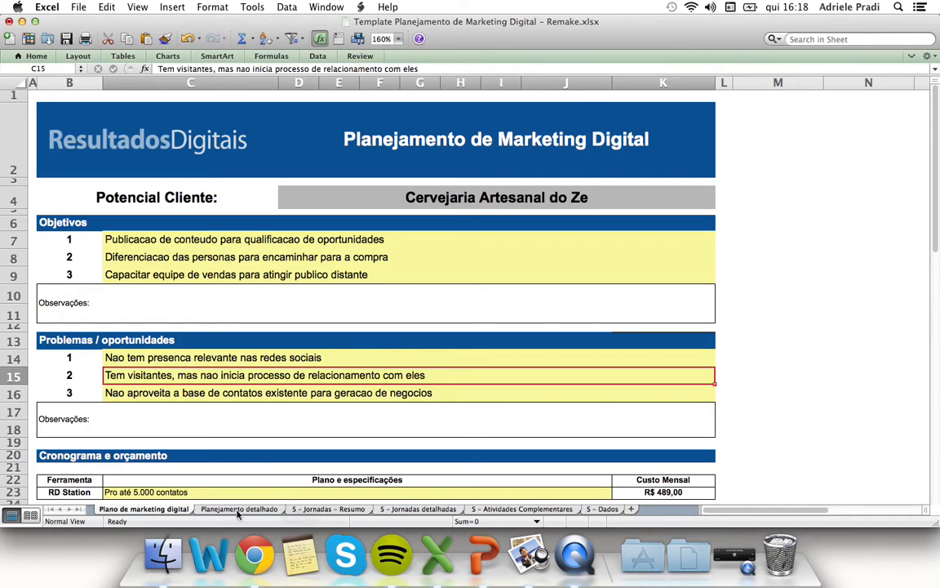
Look over the Cronograma e orçamento section with its tool plan and journey tables on the Plano de marketing digital sheet
scroll(326, 359, down, 1)
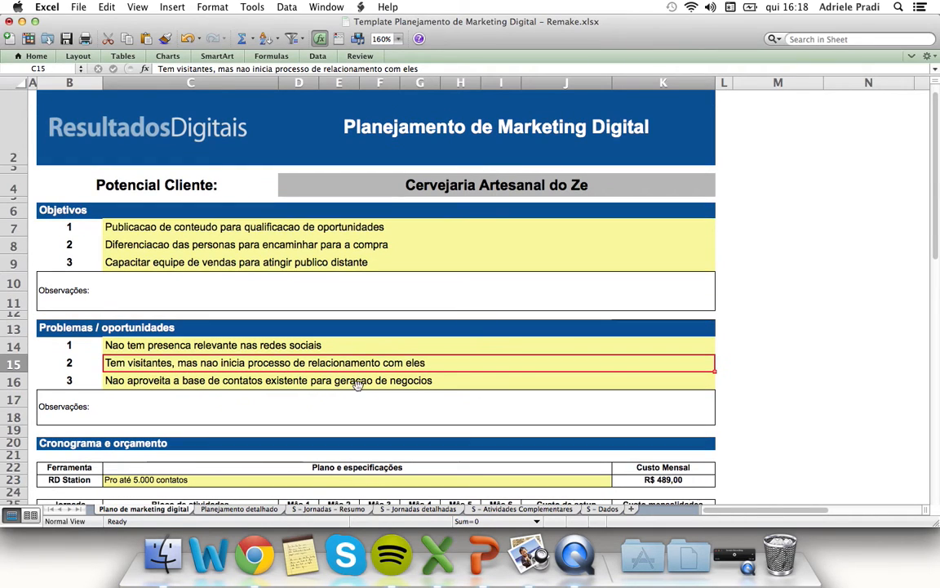
scroll(430, 349, down, 5)
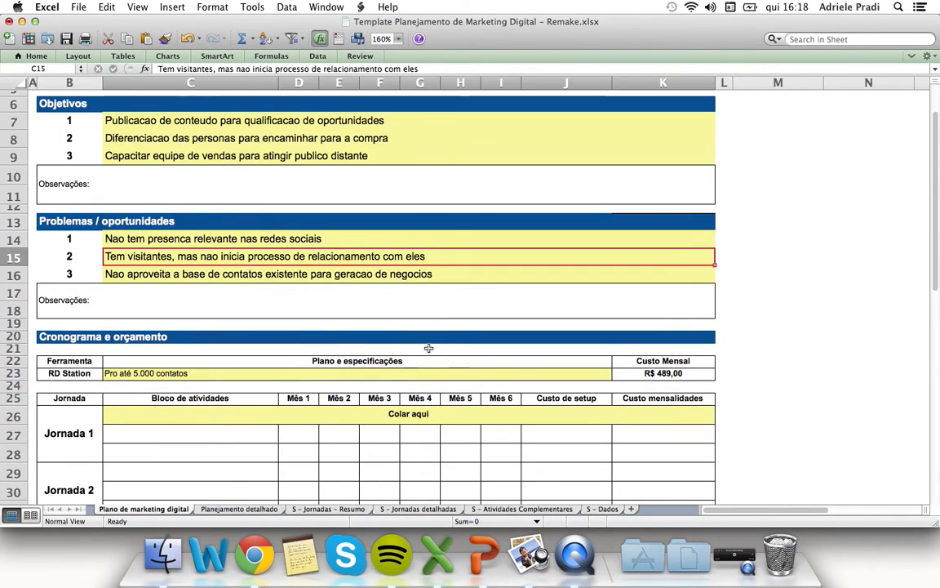
scroll(430, 348, down, 4)
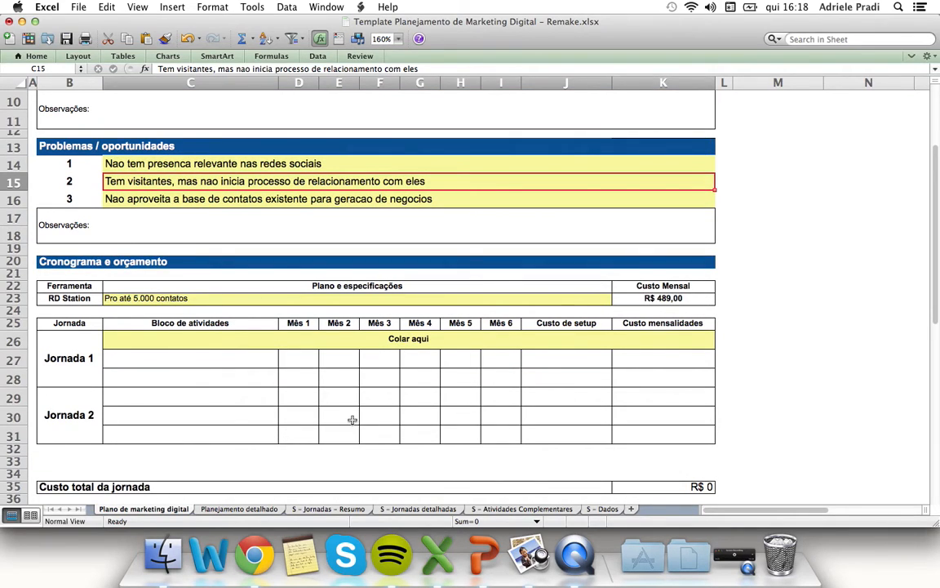
scroll(400, 390, up, 4)
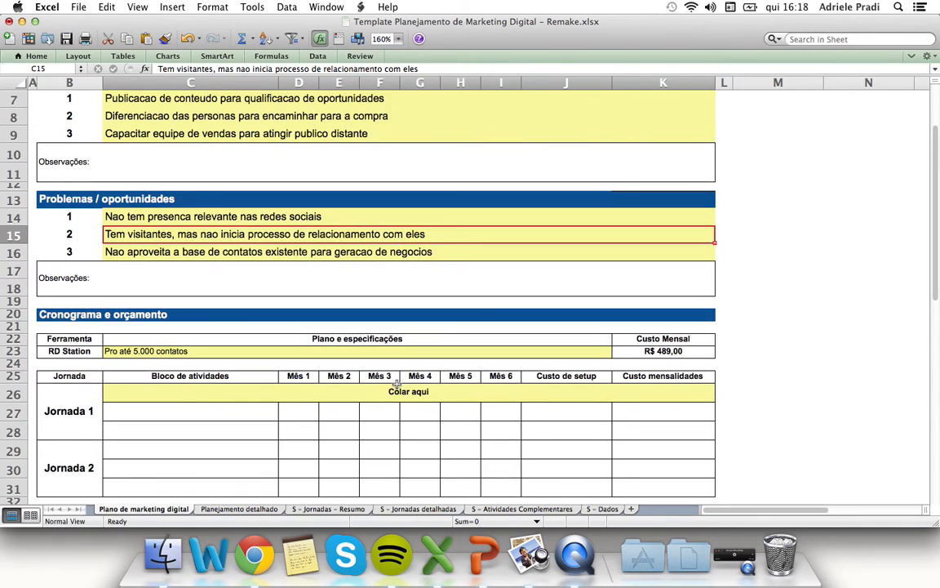
scroll(394, 387, up, 3)
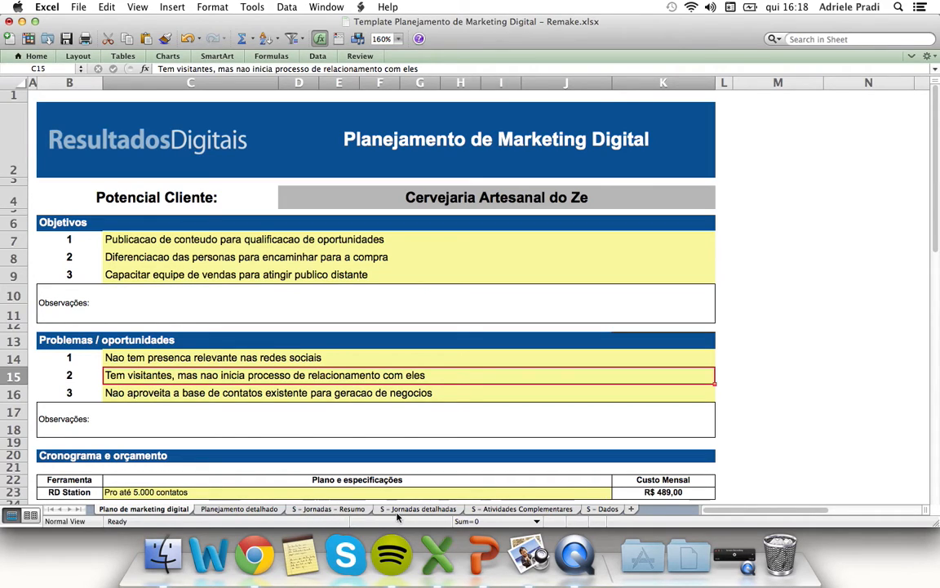
On the S - Jornadas - Resumo sheet, examine the objective and all four stages of Jornada 1, Gerar Leads Qualificados (básico)
click(329, 509)
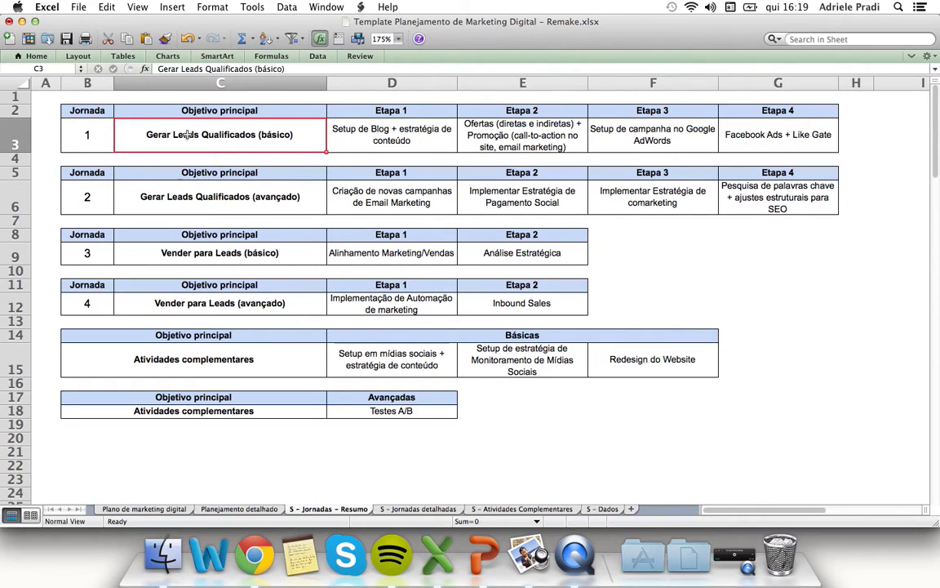
click(364, 128)
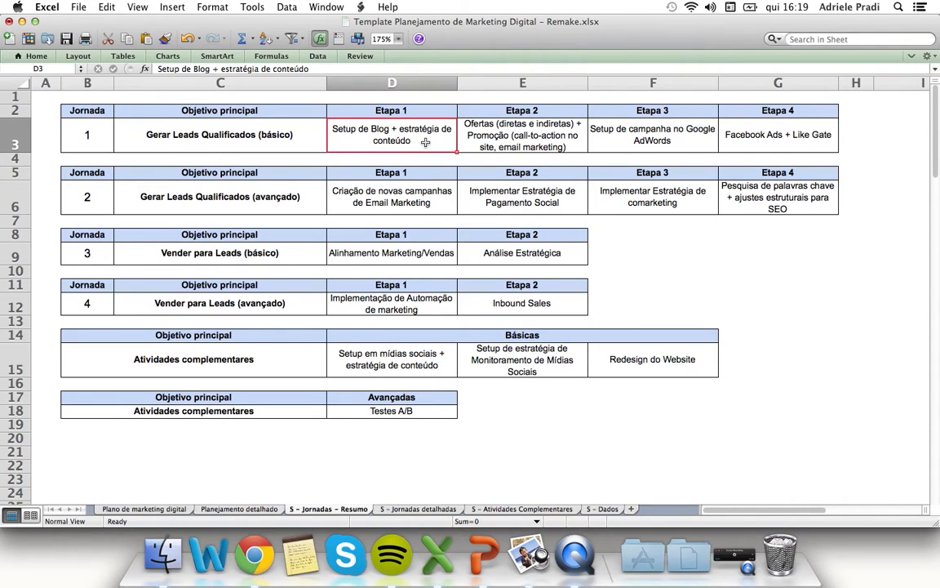
click(512, 141)
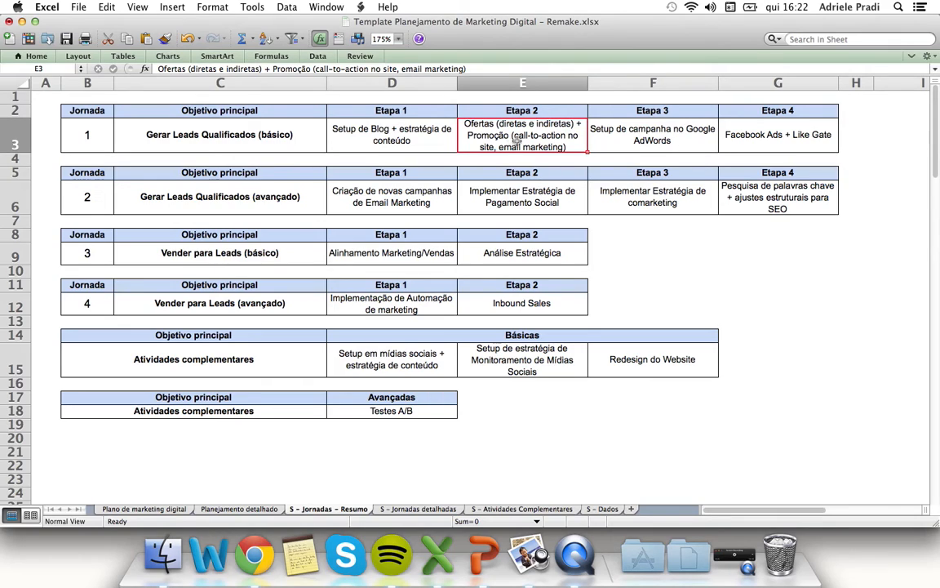
click(629, 138)
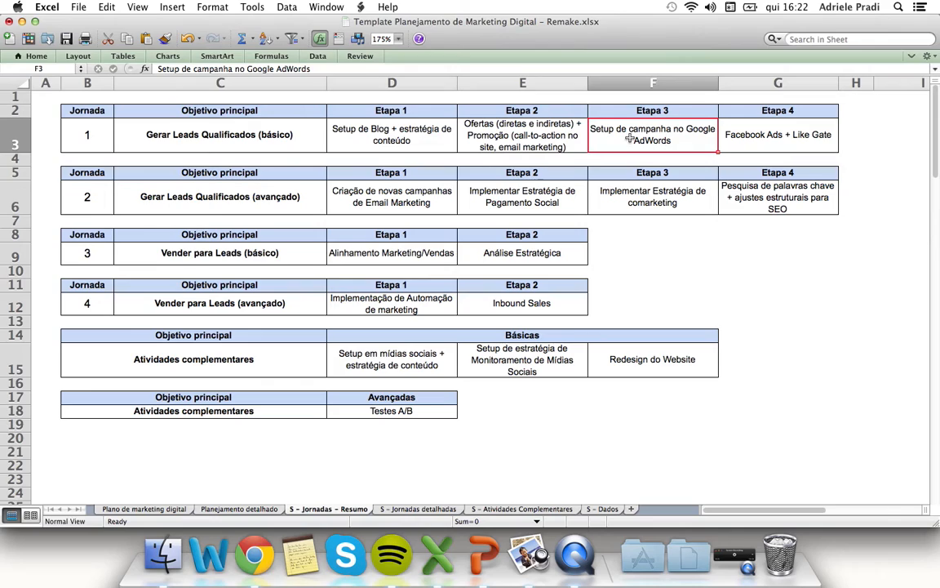
key(Right)
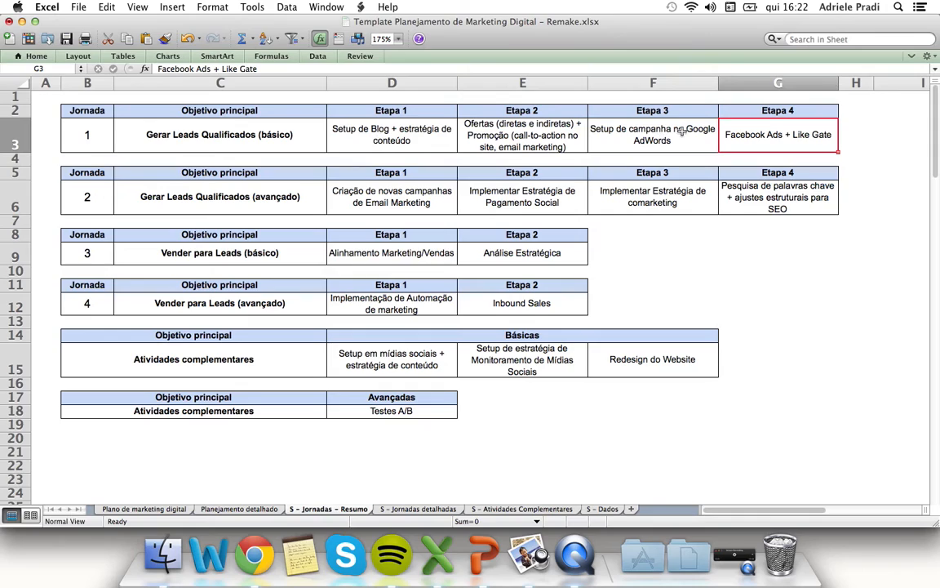
click(261, 131)
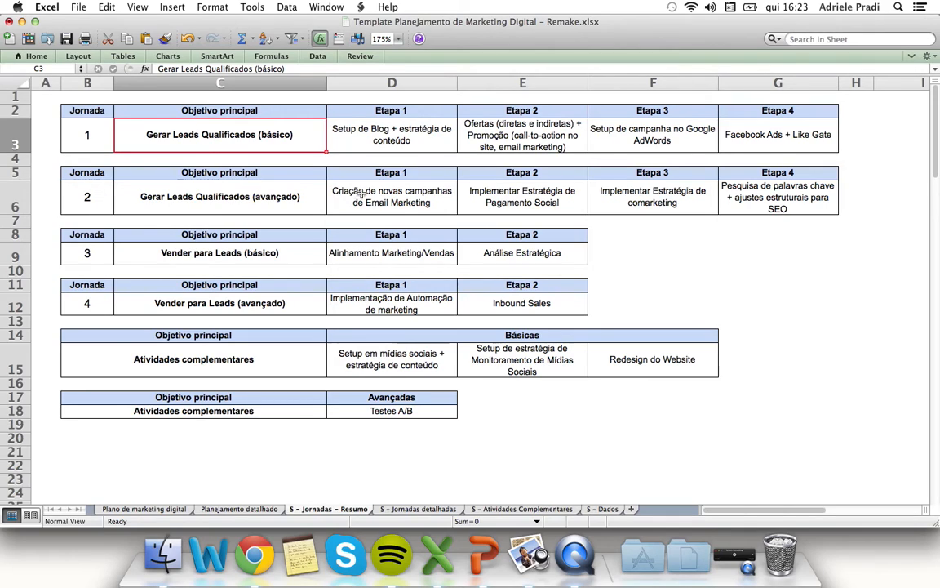
Examine the four stages of Jornada 2, Gerar Leads Qualificados (avançado), comparing Etapa 2 with the one in Jornada 1
click(438, 202)
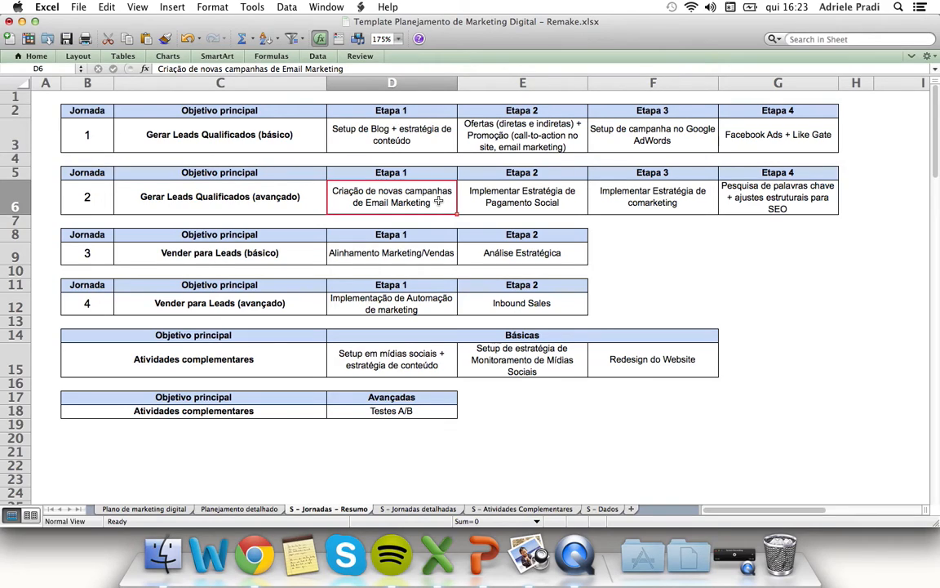
click(507, 194)
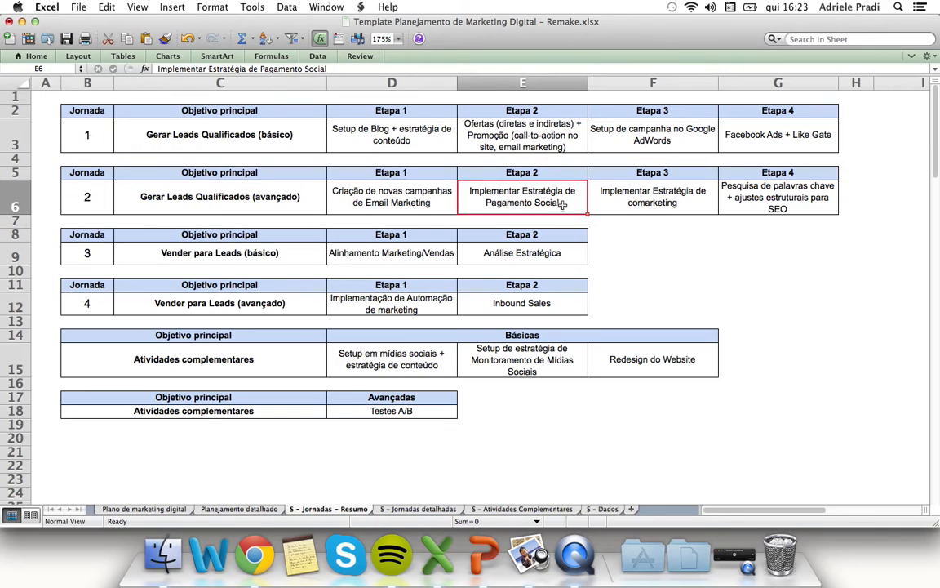
click(558, 146)
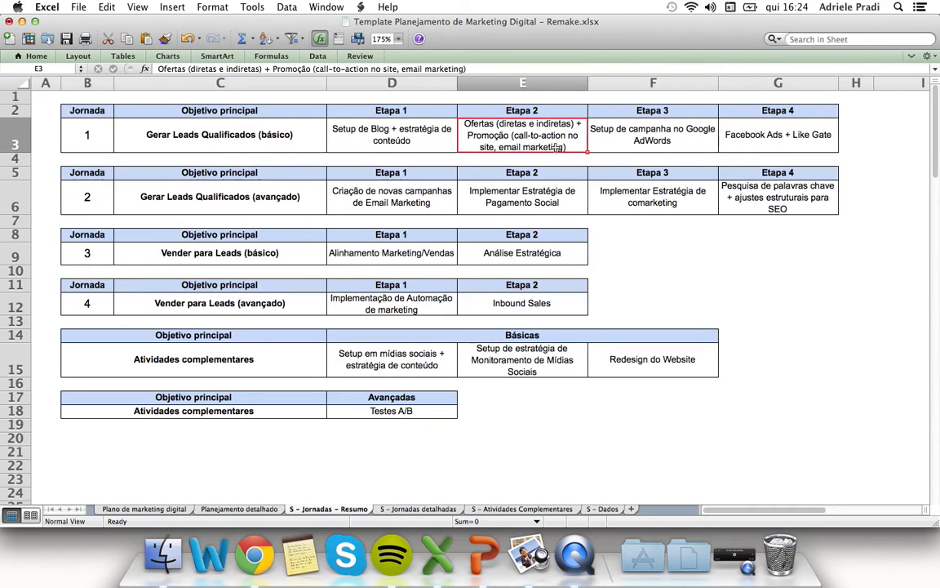
click(556, 190)
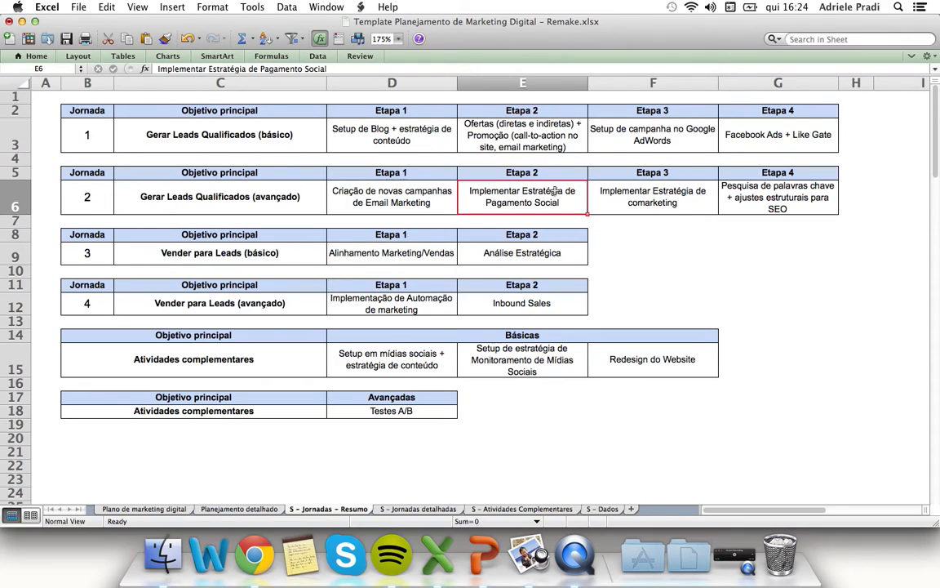
click(655, 196)
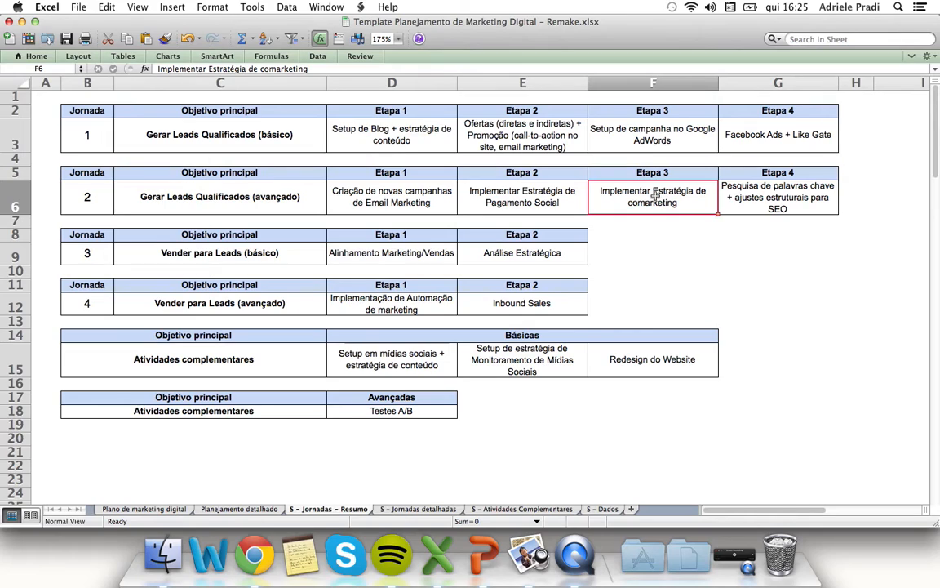
click(760, 195)
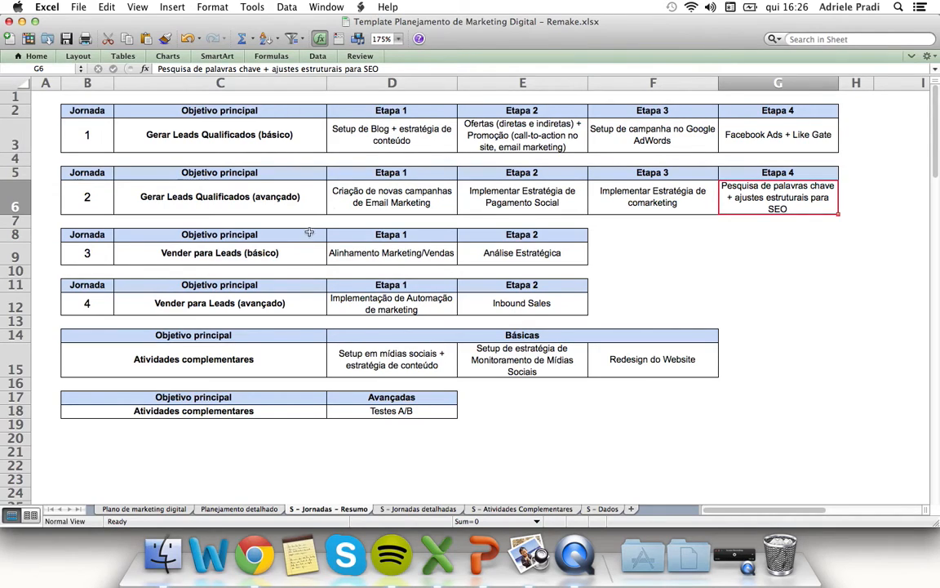
Examine the stages of Jornada 3, Vender para Leads (básico), and Jornada 4, Vender para Leads (avançado)
click(265, 252)
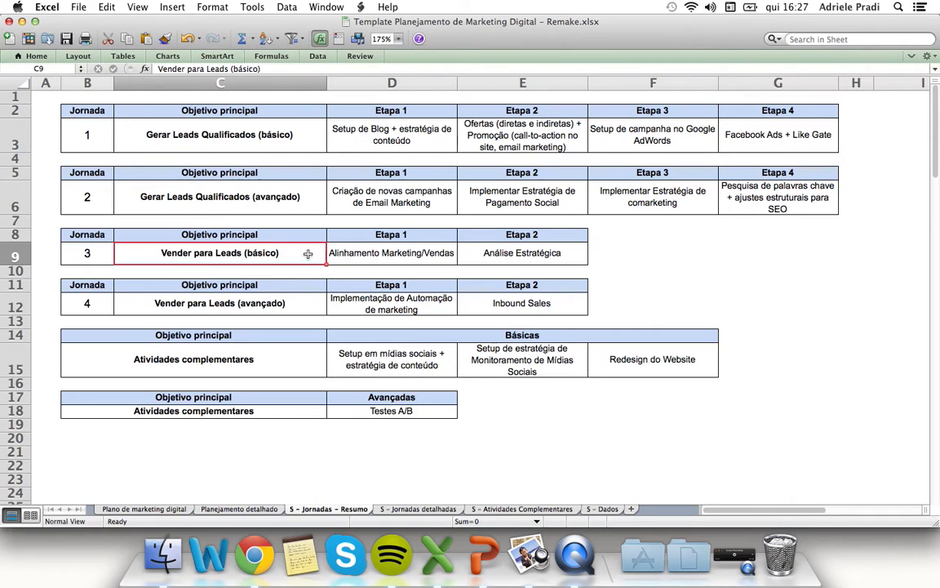
click(354, 252)
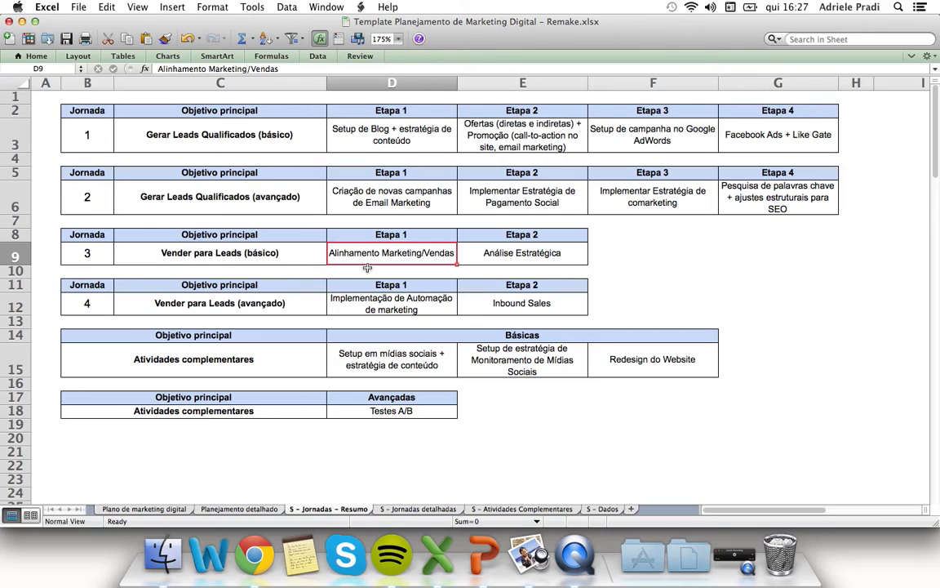
key(Right)
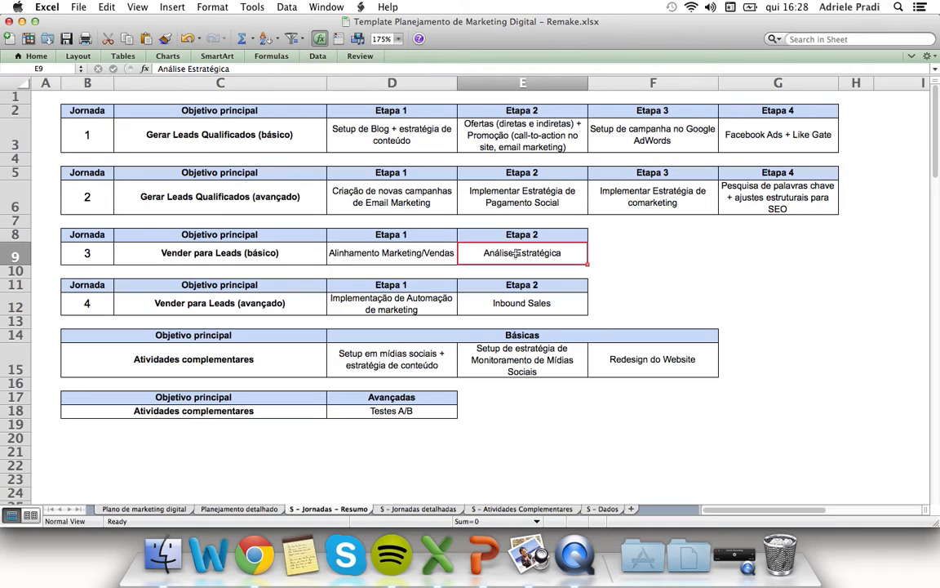
click(433, 305)
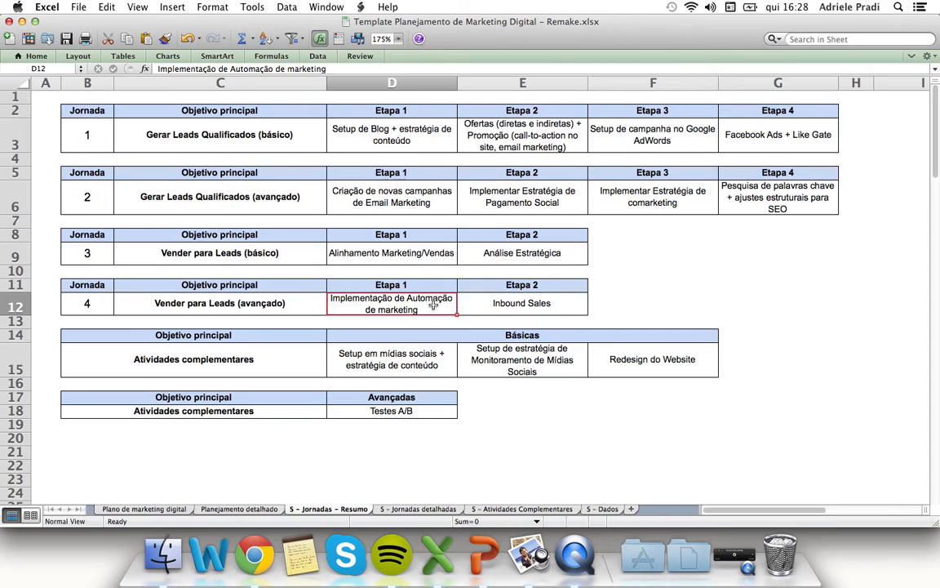
click(462, 305)
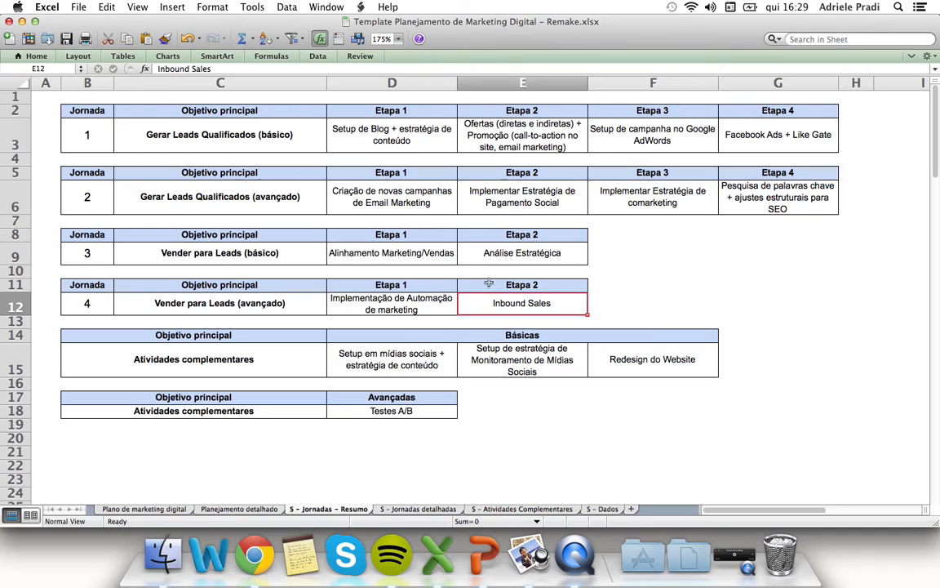
Review the three basic Atividades complementares and the advanced one, Testes A/B, on the S - Jornadas - Resumo sheet
click(446, 353)
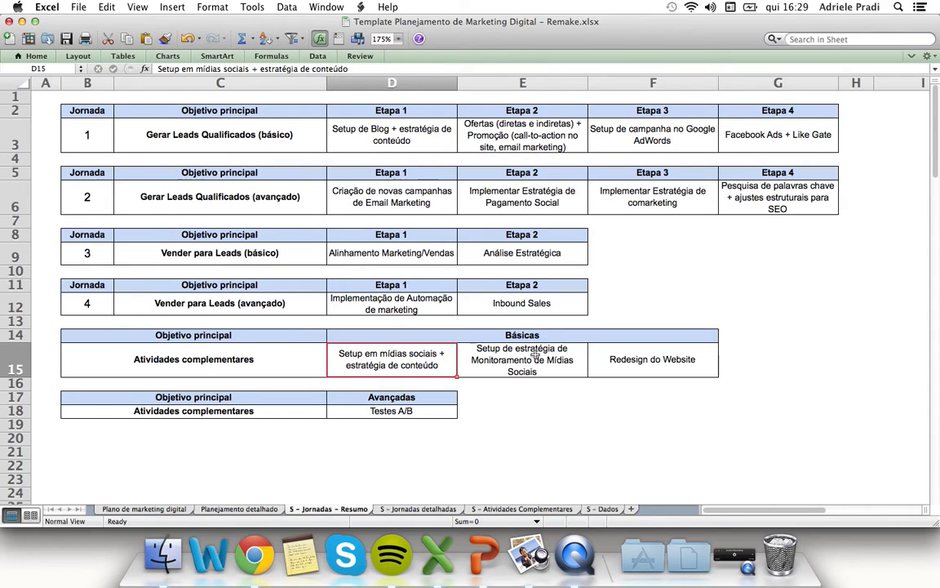
click(562, 366)
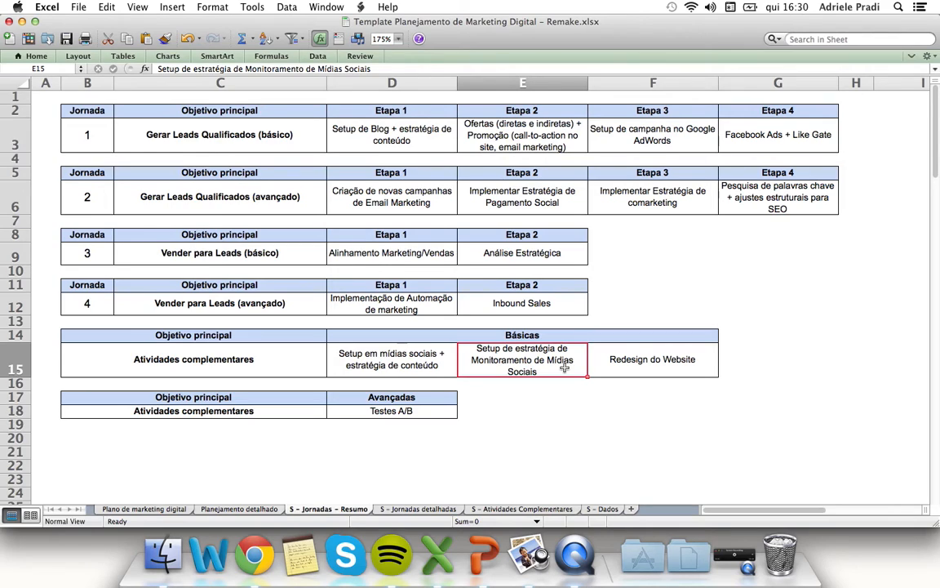
key(Right)
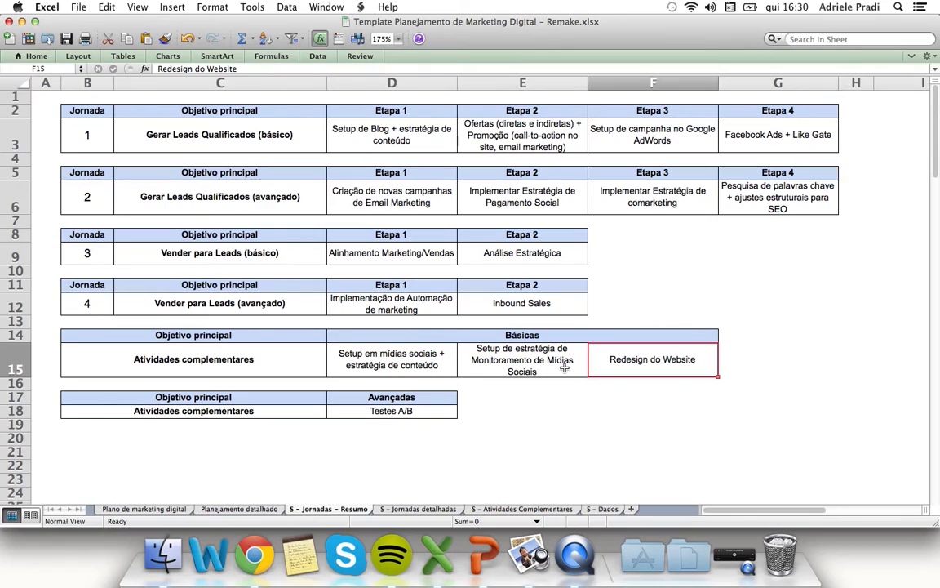
click(420, 411)
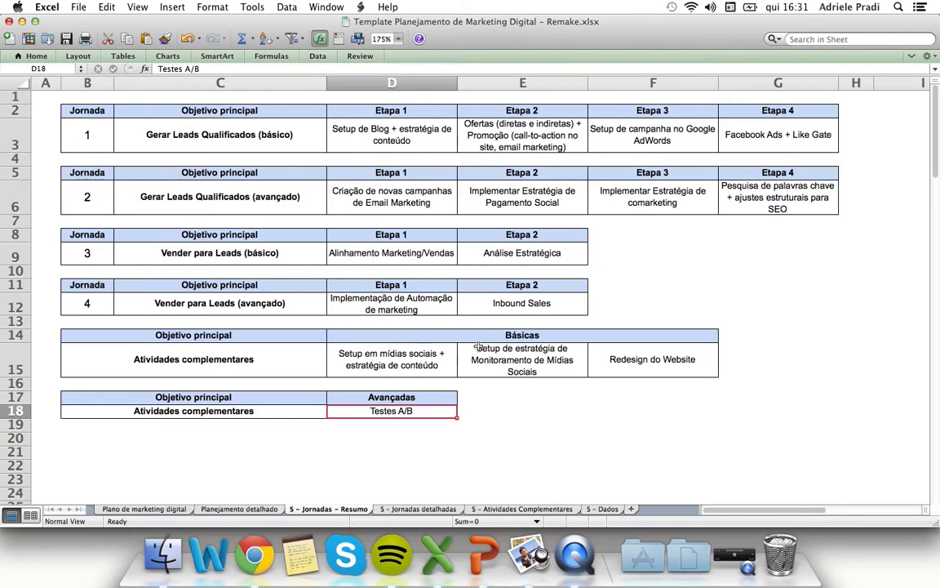
On the S - Jornadas detalhadas sheet, look over the Jornada 1 activity blocks from Setup de Blog through Facebook Ads + Like Gate
click(429, 510)
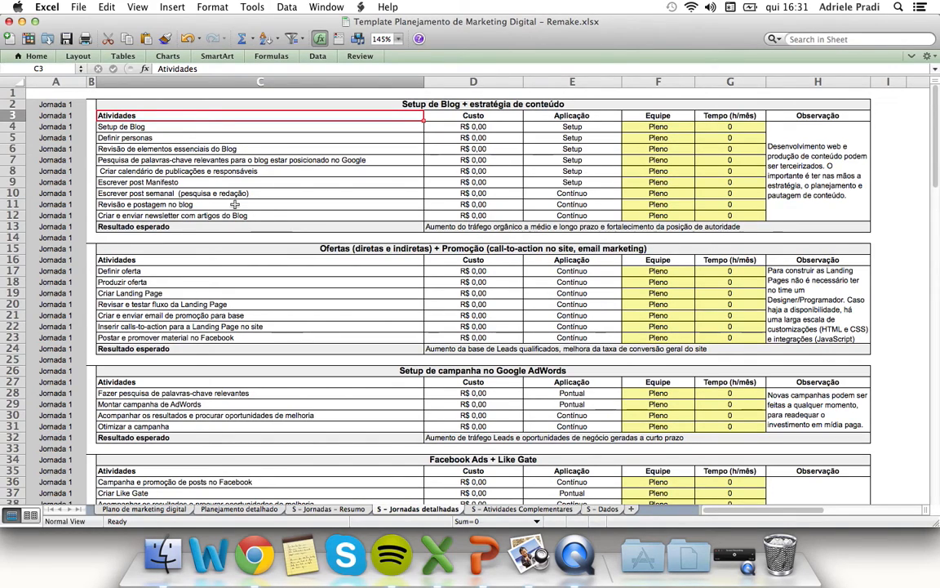
click(69, 104)
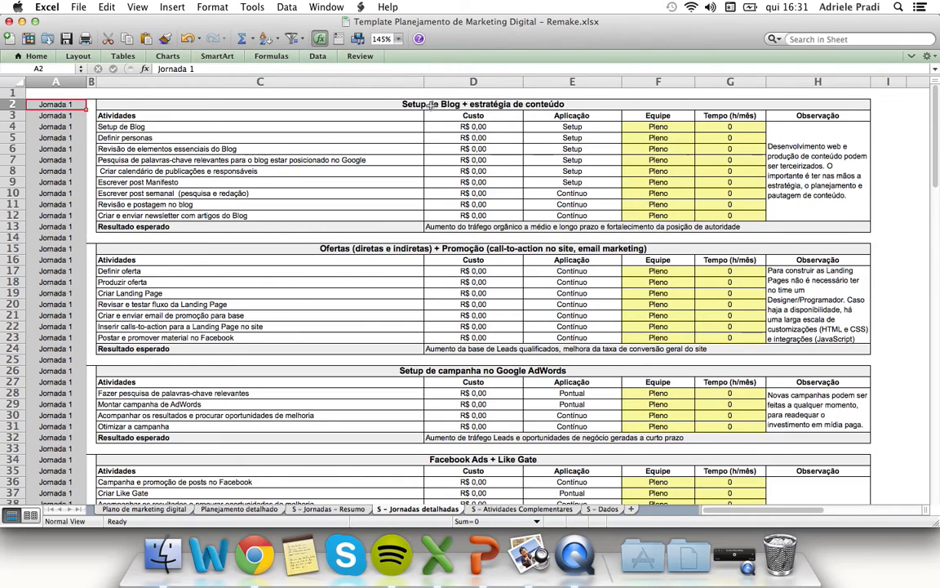
click(367, 248)
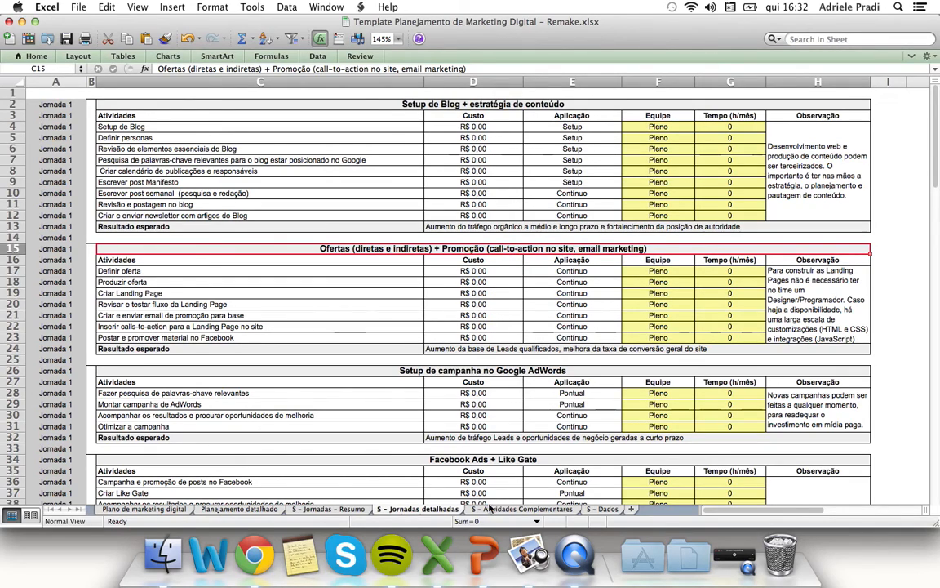
click(473, 461)
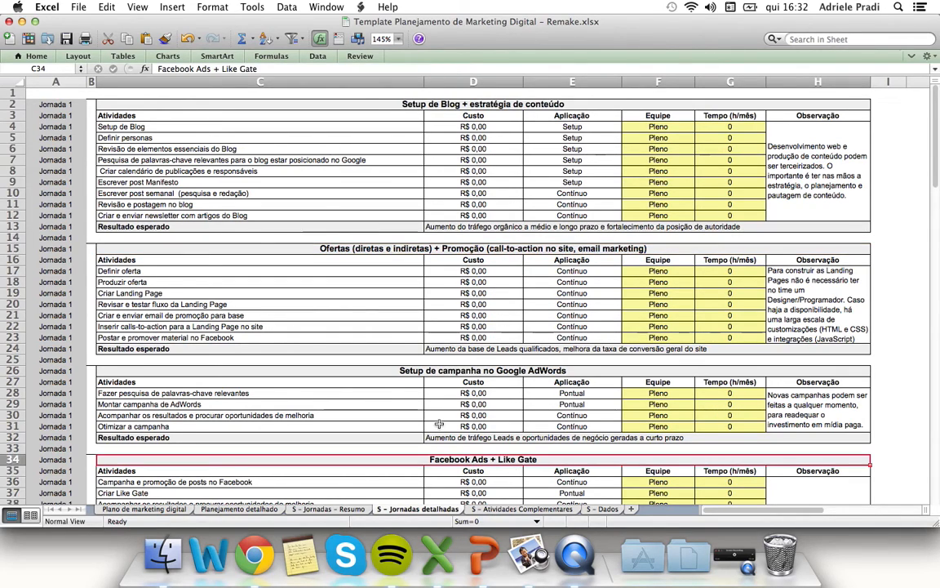
scroll(440, 381, down, 3)
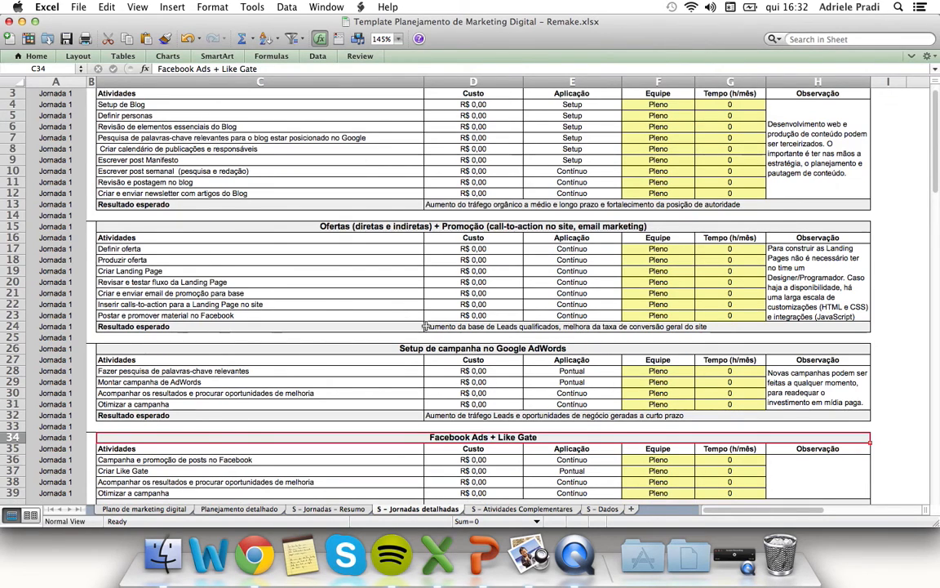
scroll(426, 327, up, 3)
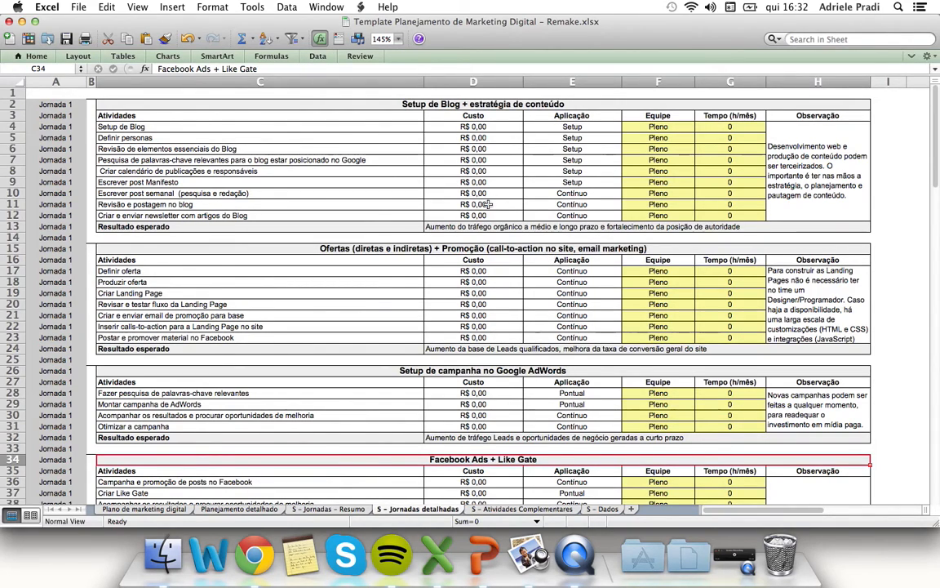
Set the monthly time for the Setup de Blog activity to 6 hours
click(490, 127)
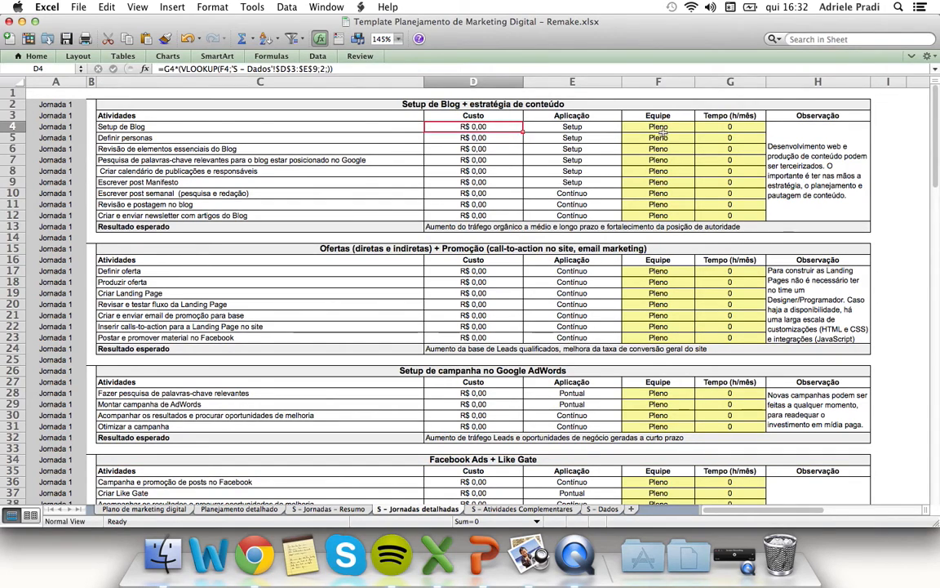
click(729, 129)
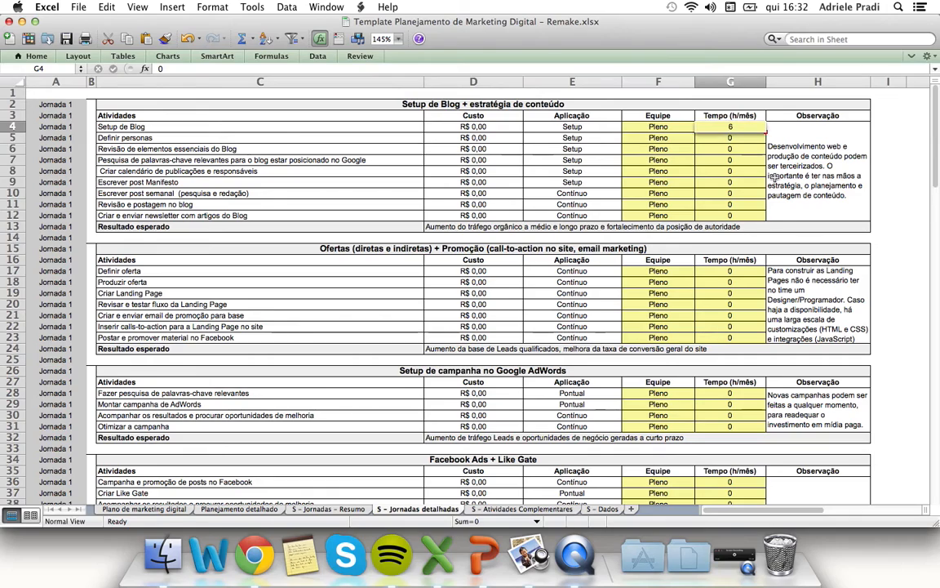
text(6)
key(Return)
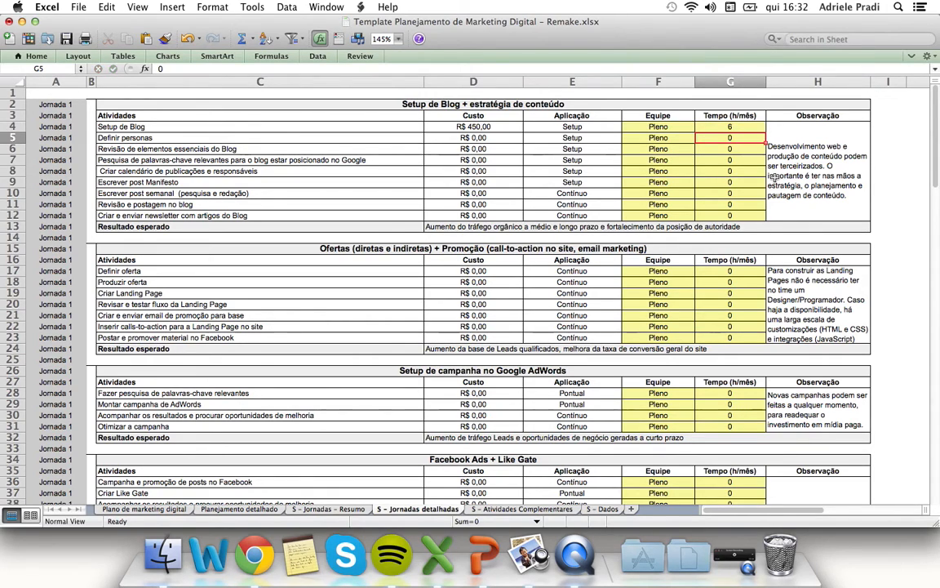
View the available team member types for the Setup de Blog activity, keeping Pleno
click(685, 128)
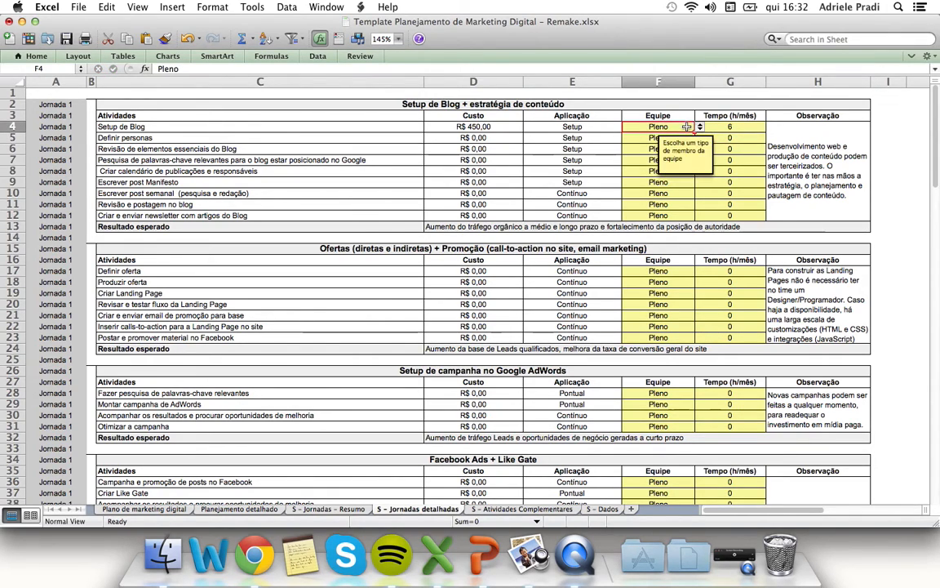
click(700, 128)
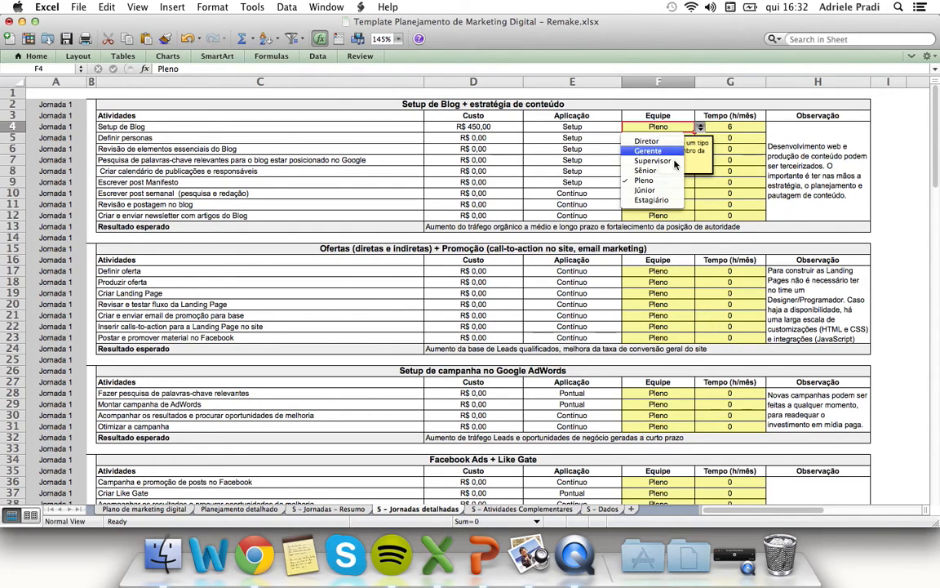
click(699, 129)
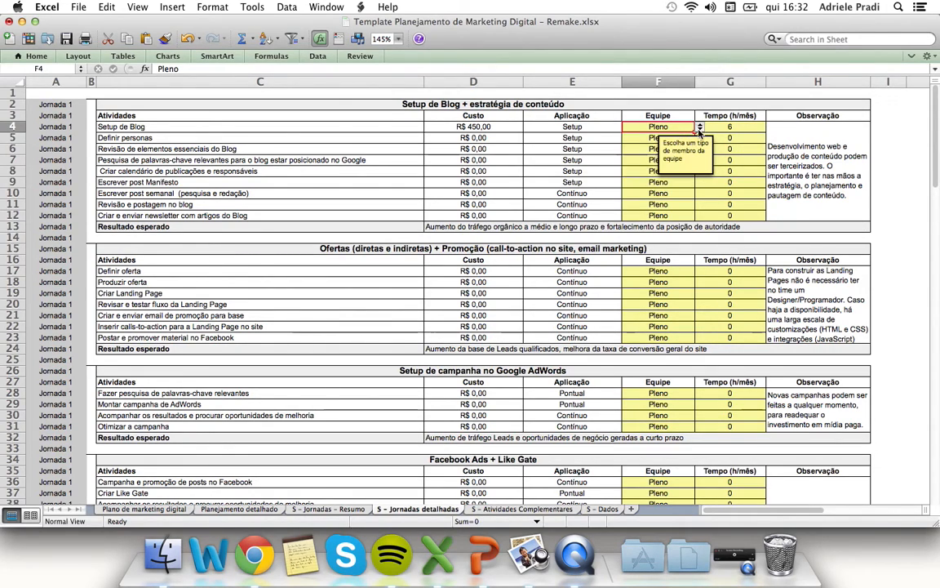
On the S - Dados sheet, examine the Perfis da Equipe table with its roles and hourly costs, including Diretor and Gerente
click(603, 509)
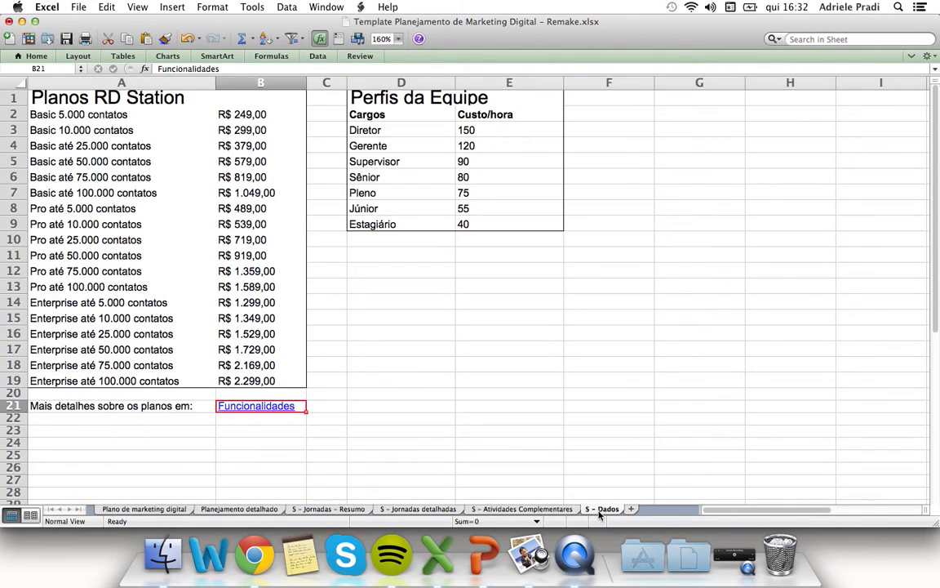
click(436, 131)
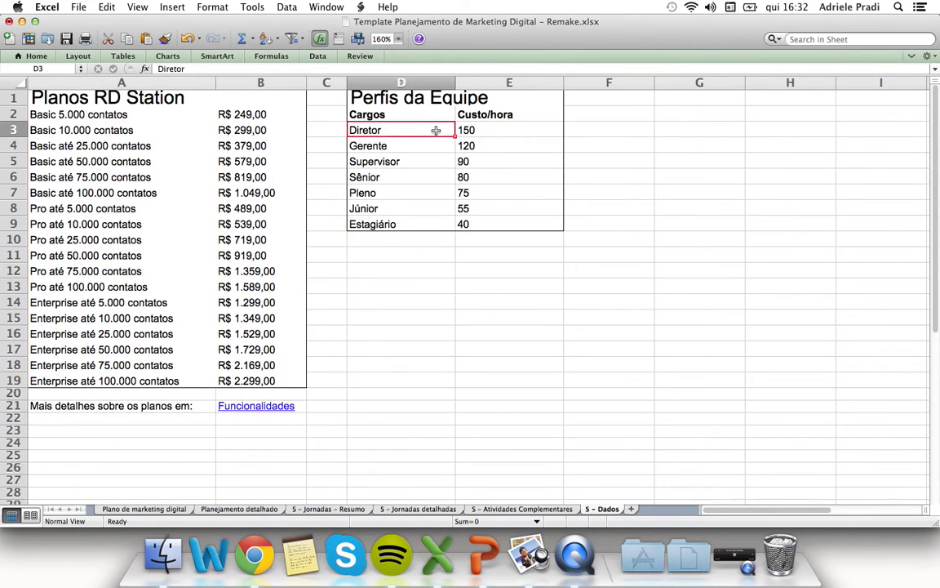
click(465, 131)
click(423, 146)
click(469, 145)
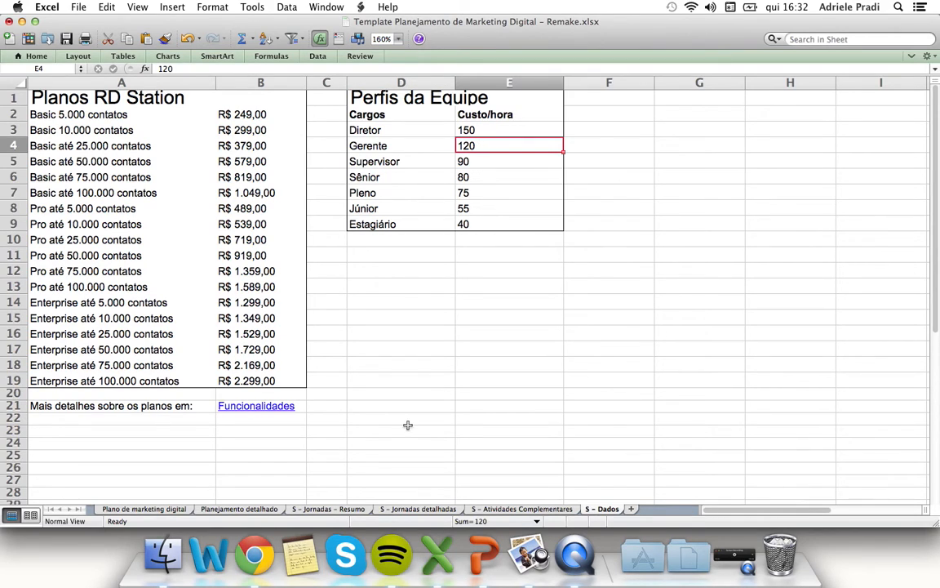
Back on the S - Jornadas detalhadas sheet, check the calculated cost of the Setup de Blog activity
click(416, 509)
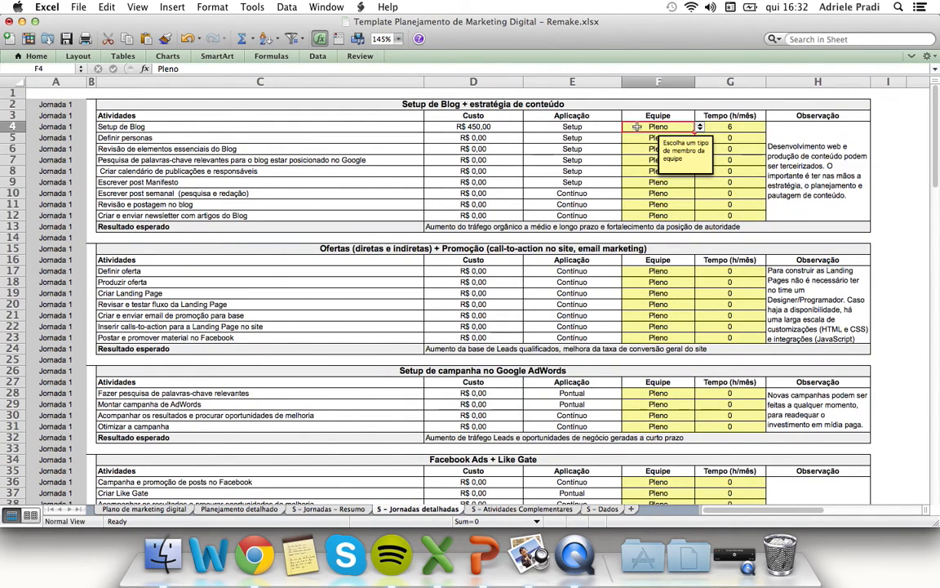
key(Left)
key(Left)
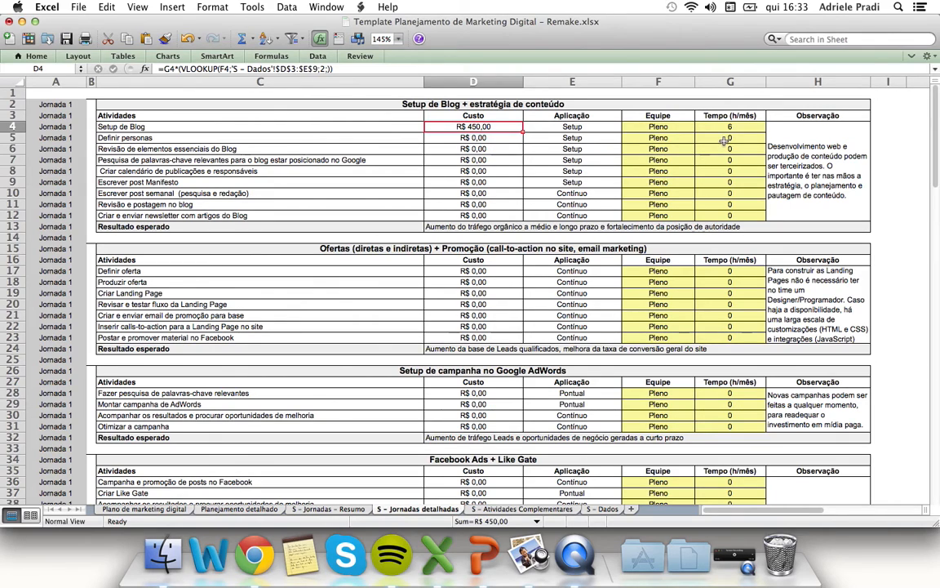
Set the Definir personas activity to 4,5 hours per month and assign it to a Júnior team member
click(725, 139)
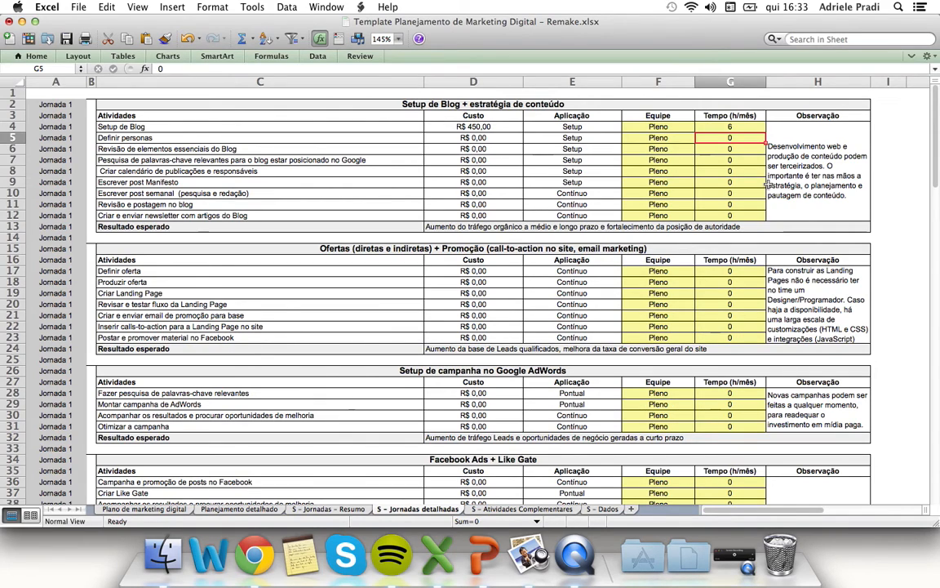
text(4,5)
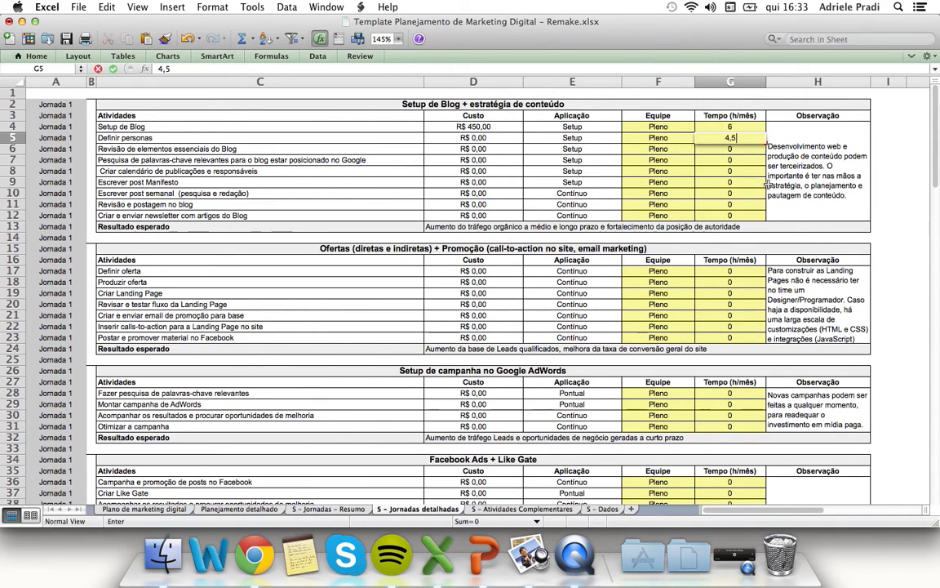
key(Return)
key(Up)
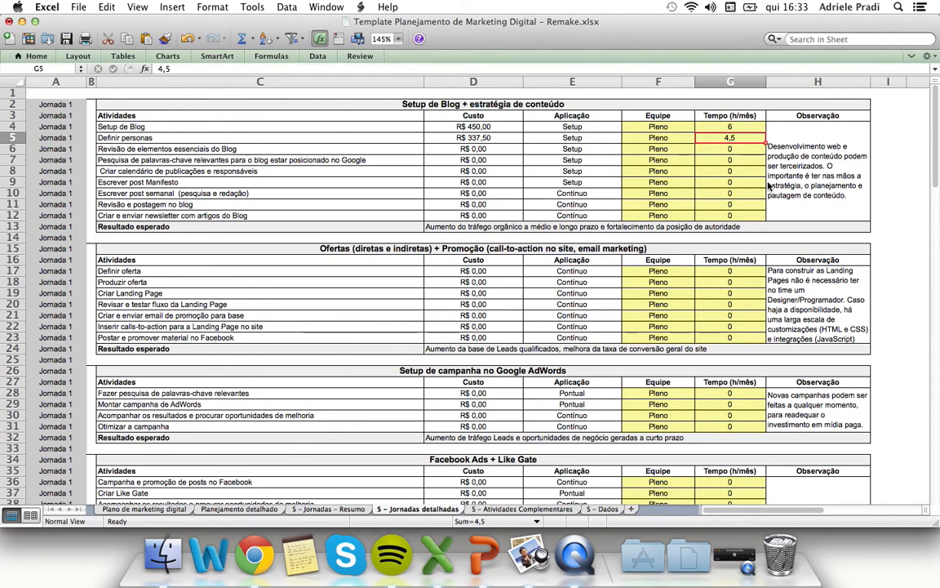
click(669, 140)
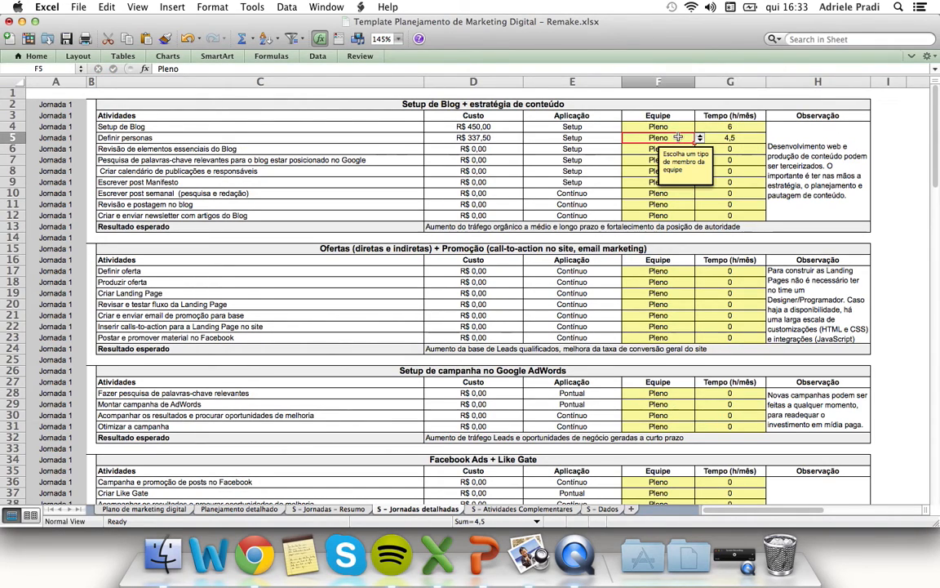
click(700, 138)
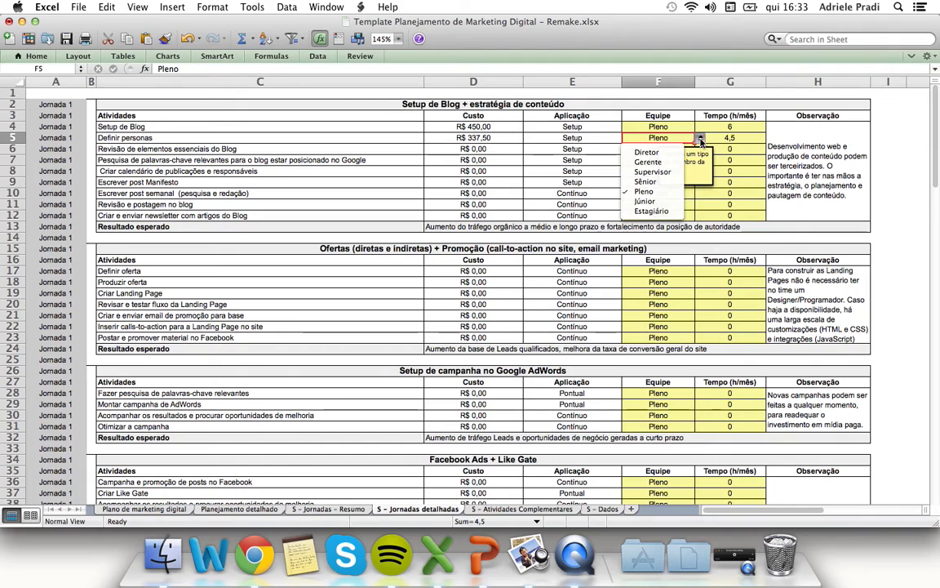
click(647, 200)
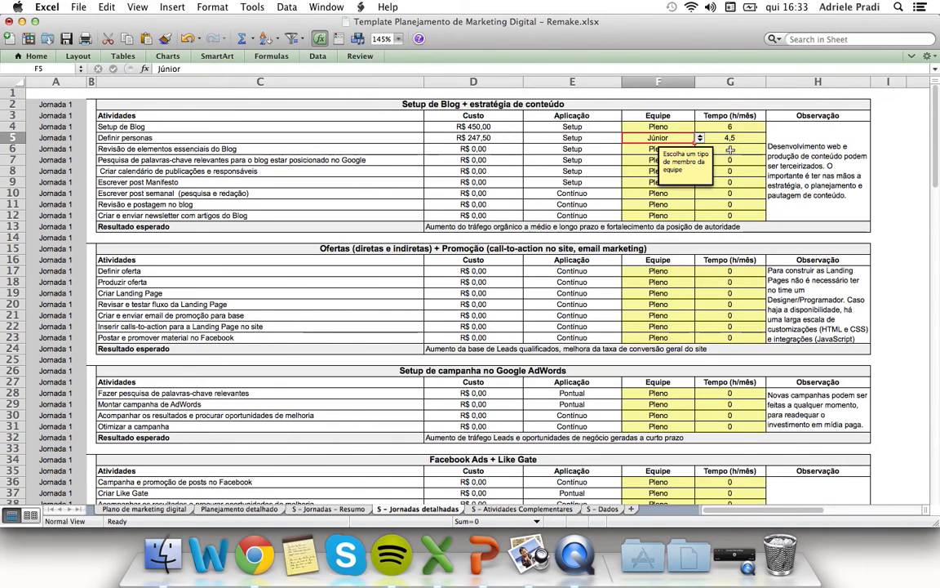
Set the monthly time for the blog's relevant keyword research activity (Pesquisa de palavras-chave) to 2 hours
click(730, 149)
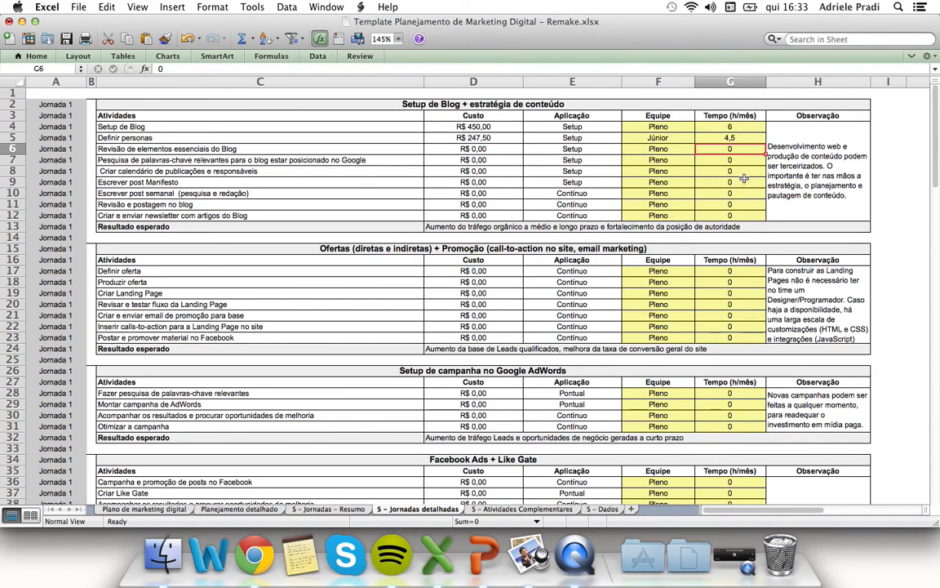
key(Right)
key(Left)
key(Down)
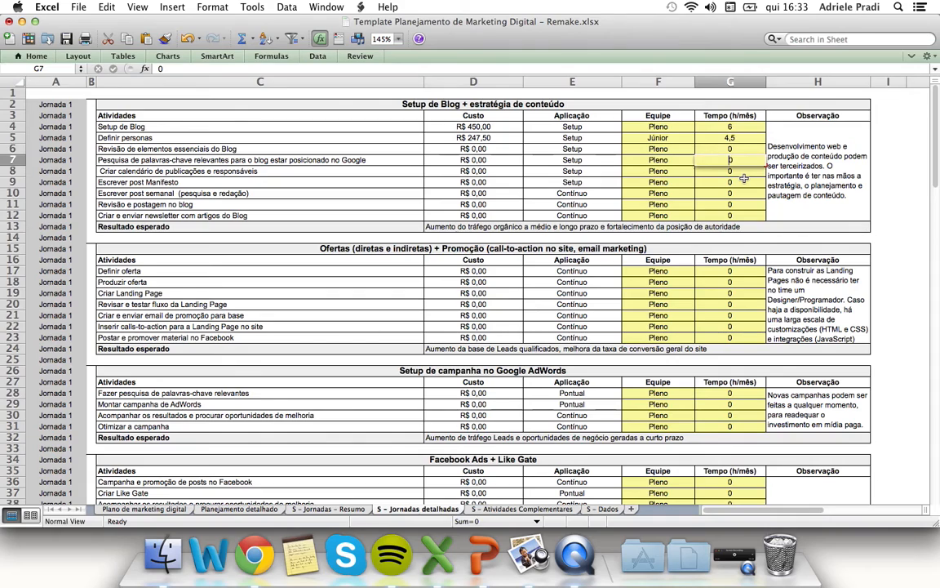
text(2)
key(Left)
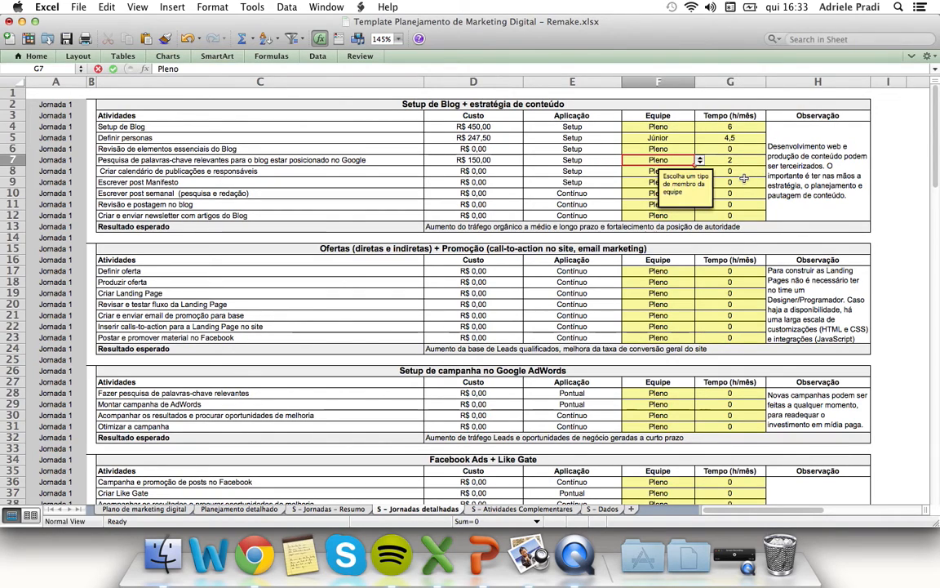
Assign the blog's relevant keyword research activity (Pesquisa de palavras-chave) to a Júnior team member
key(Left)
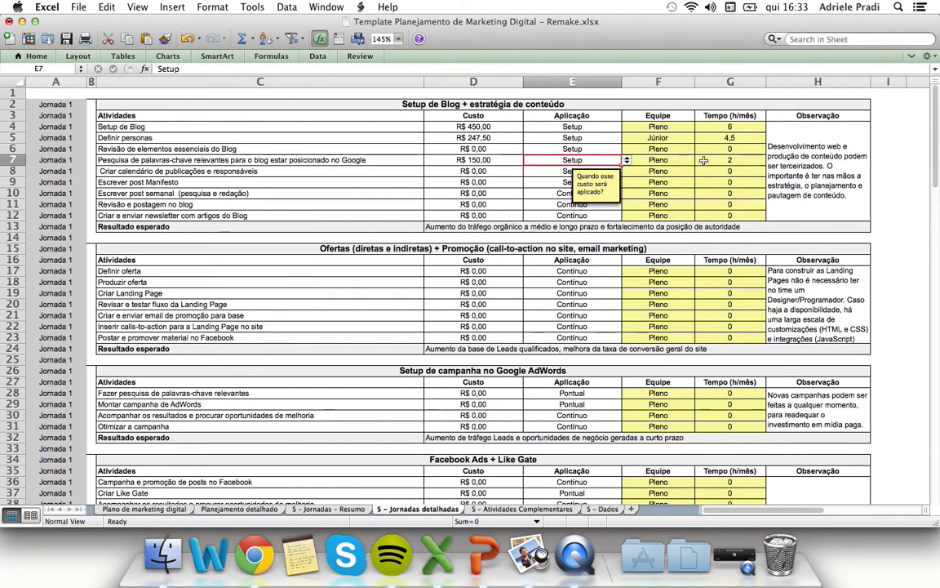
click(686, 161)
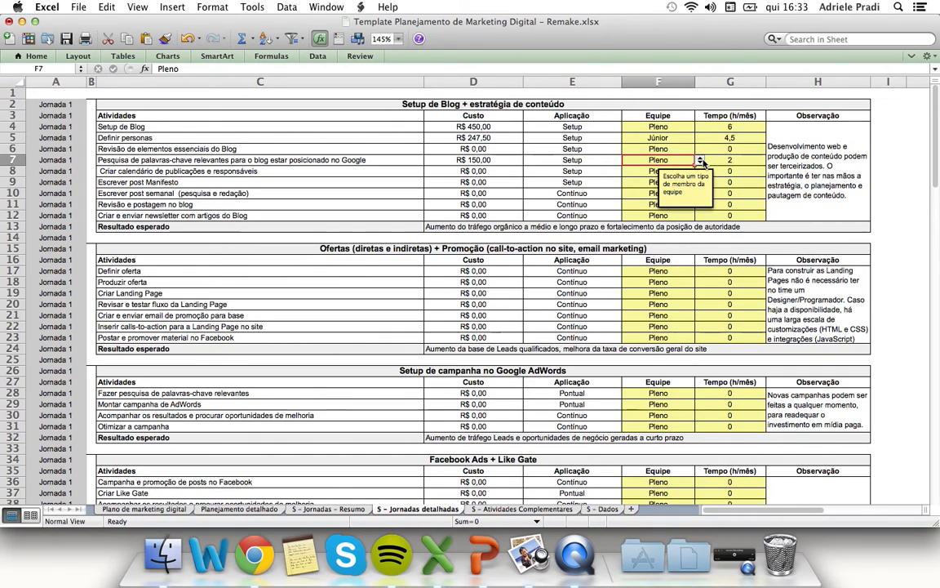
click(700, 161)
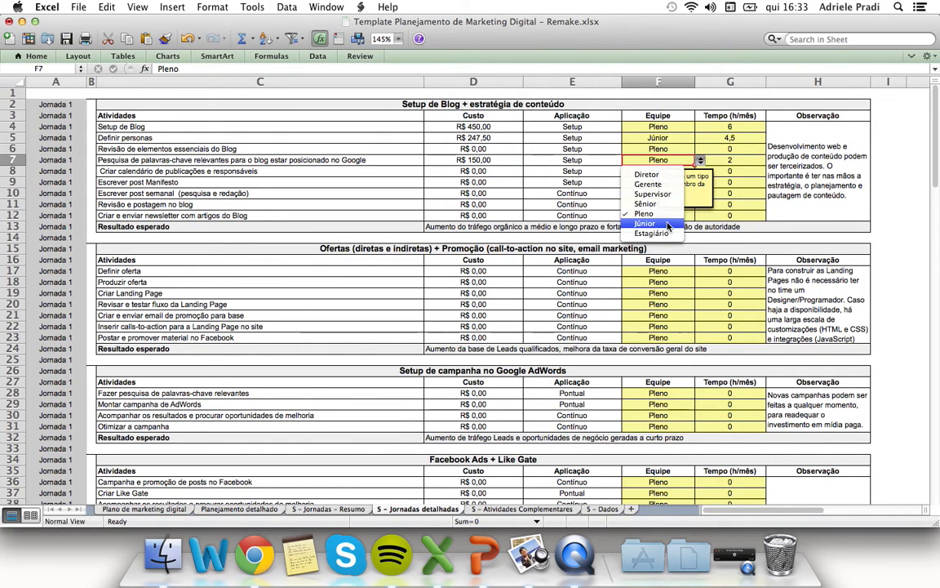
click(645, 223)
Set the monthly time to 1,5 hours for the publication calendar activity and 0,5 hours for Escrever post Manifesto
click(734, 173)
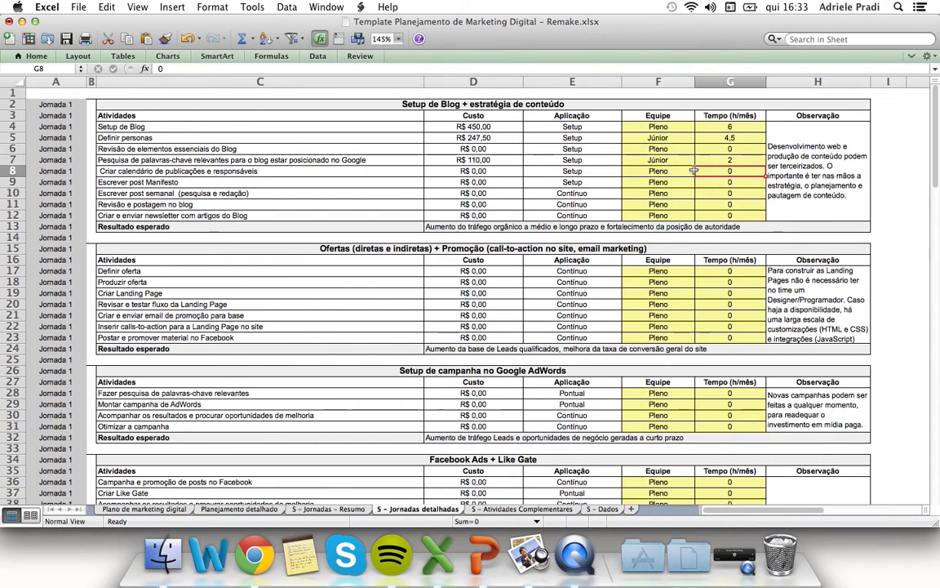
click(693, 172)
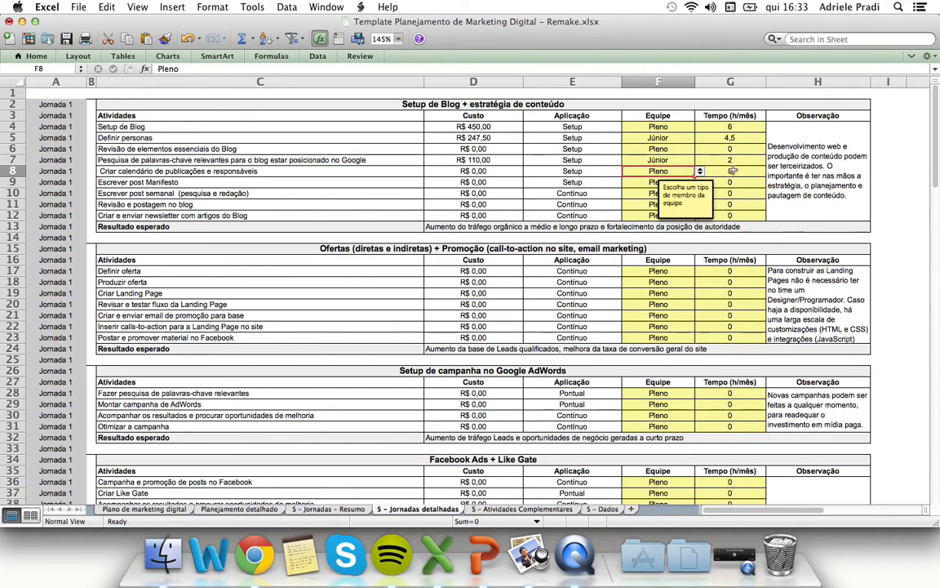
click(749, 175)
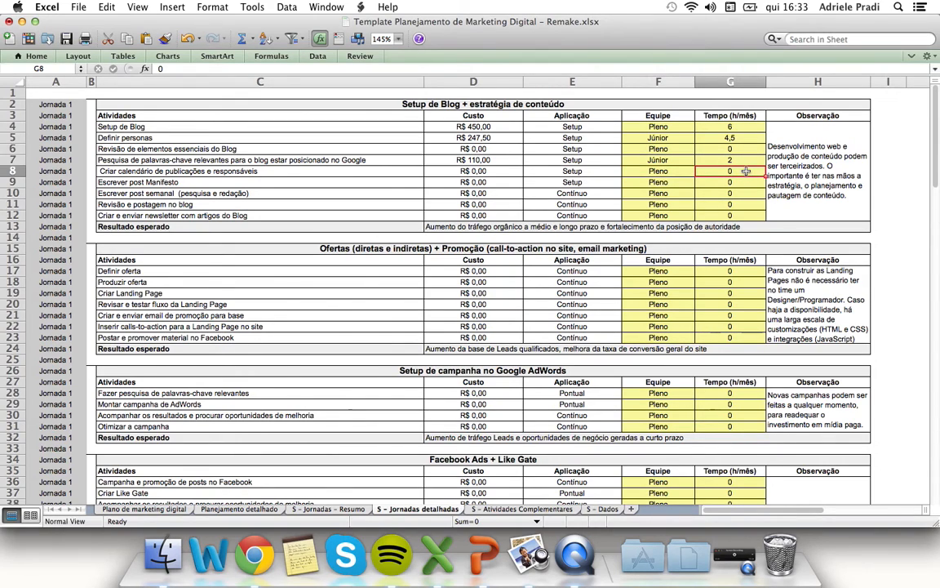
text(1,5)
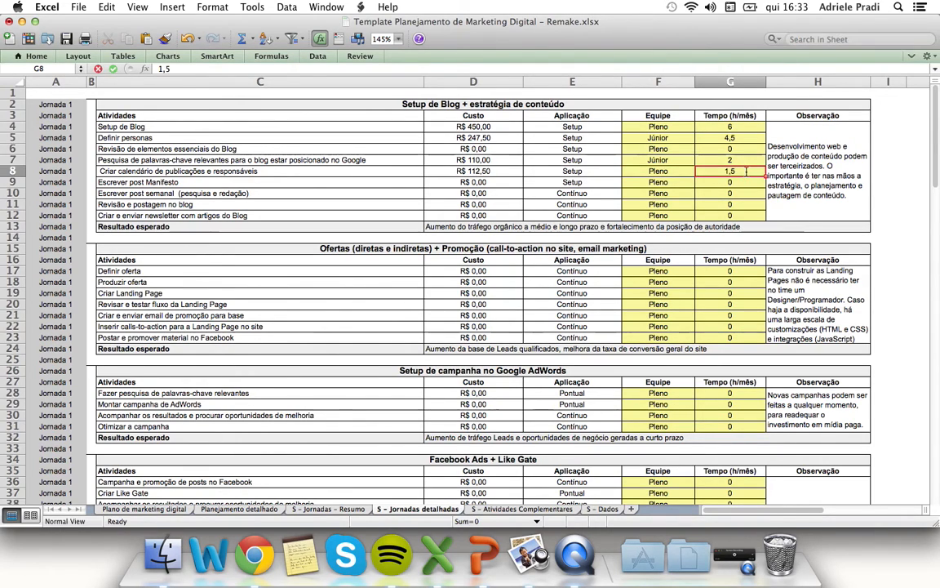
key(Return)
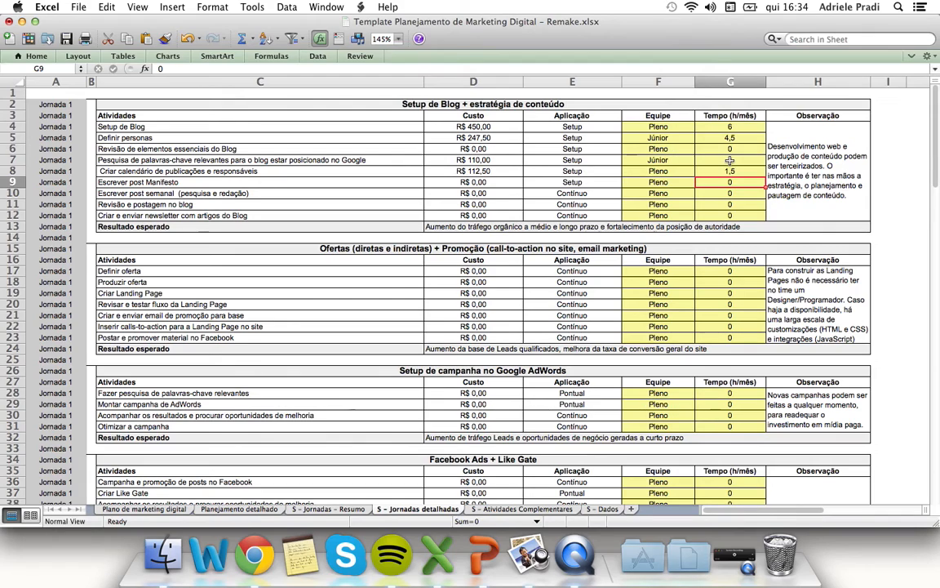
text(,5)
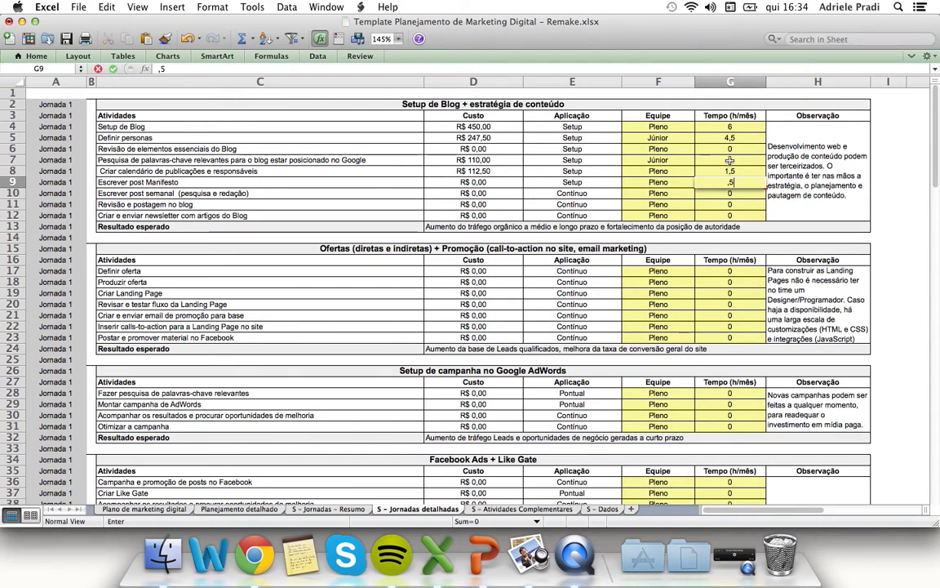
key(Return)
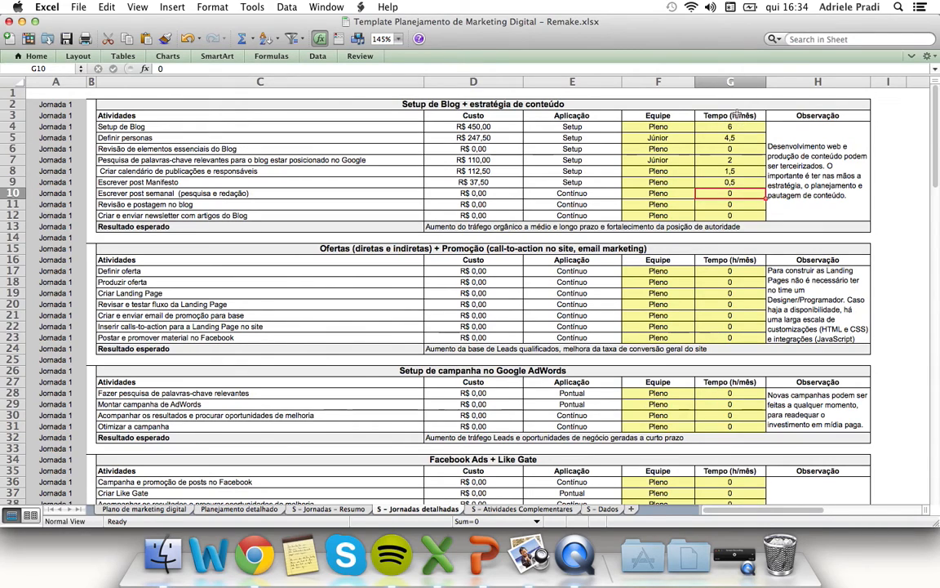
Review the blog activities' Setup and Contínuo applications, and set the monthly time of Escrever post semanal to =4*3
click(583, 182)
shift+click(589, 123)
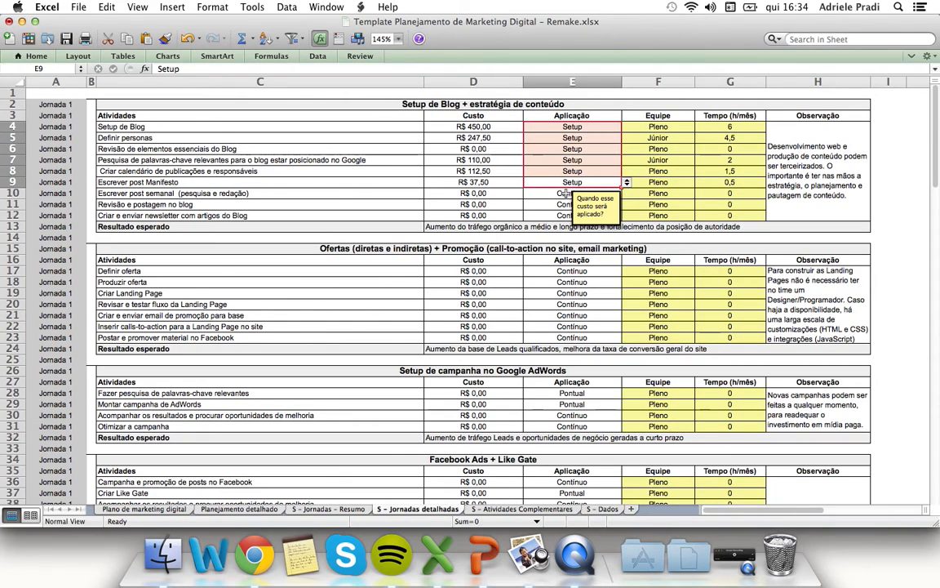
click(563, 194)
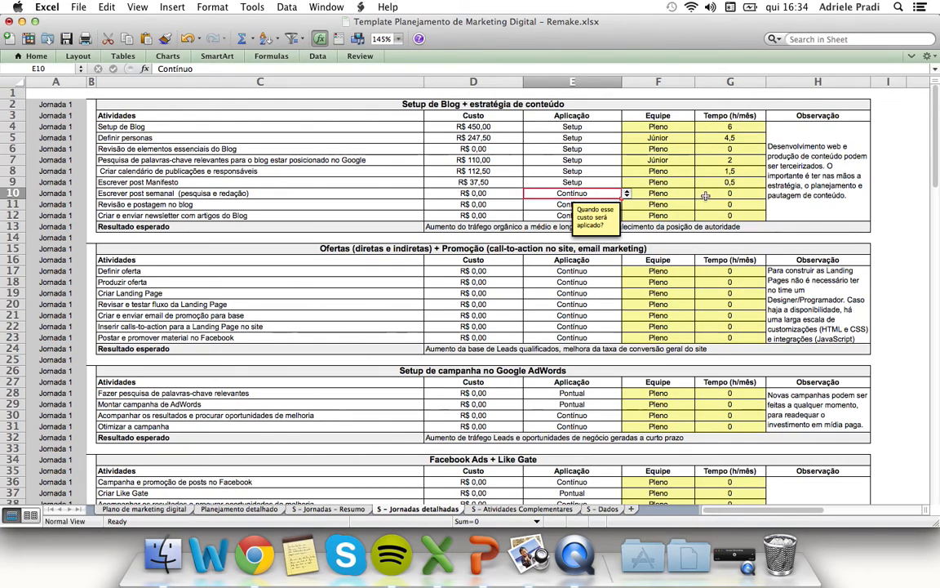
click(710, 194)
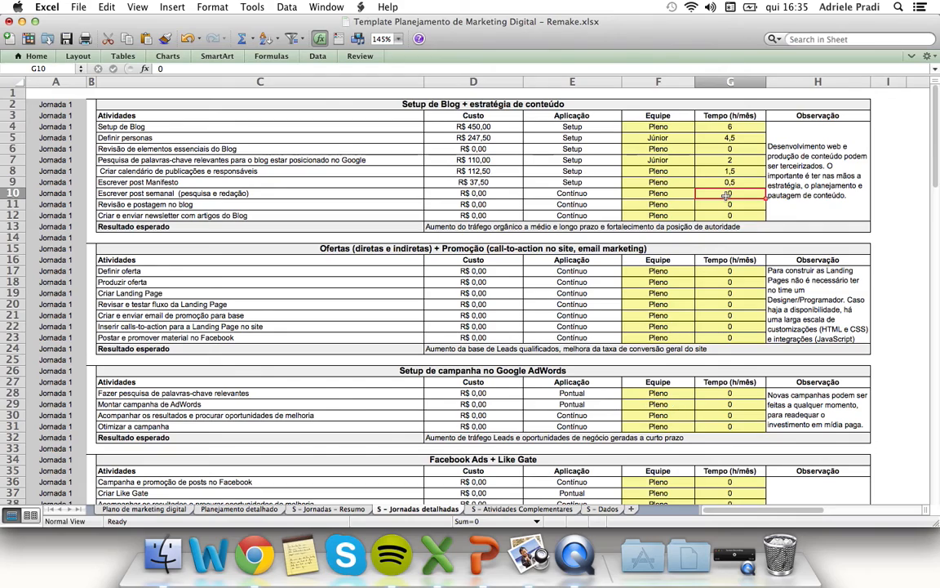
text(3)
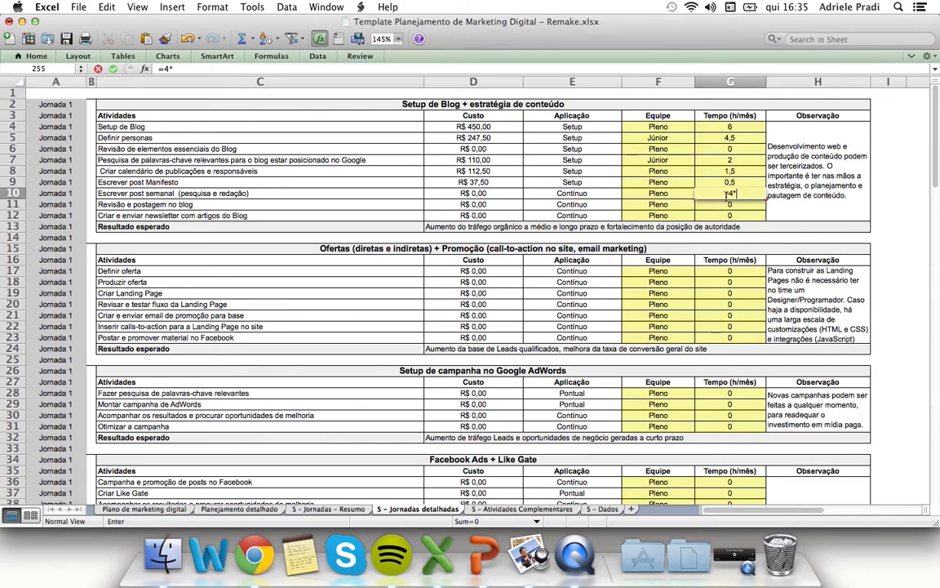
key(Return)
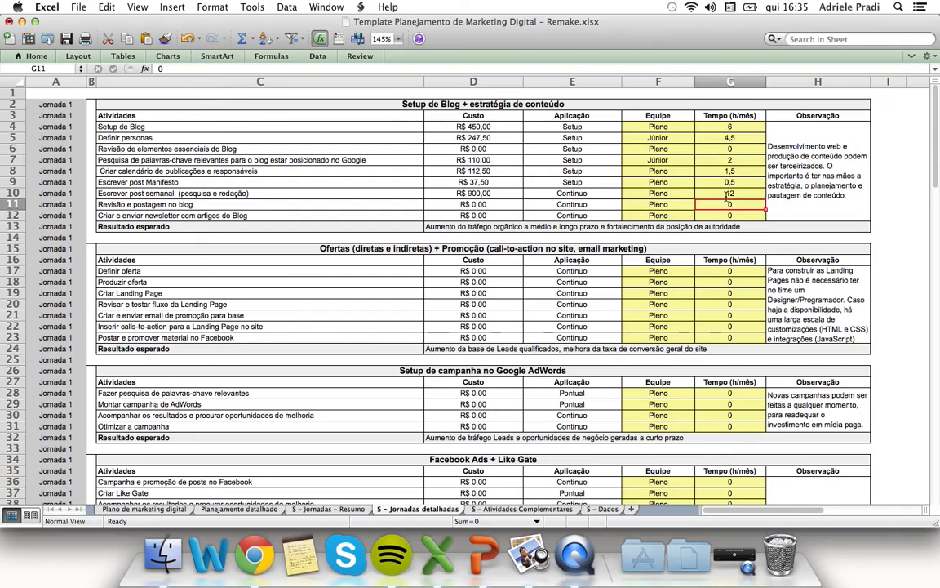
Assign the Escrever post semanal (pesquisa e redação) activity to a Júnior team member
key(Left)
key(Up)
key(Up)
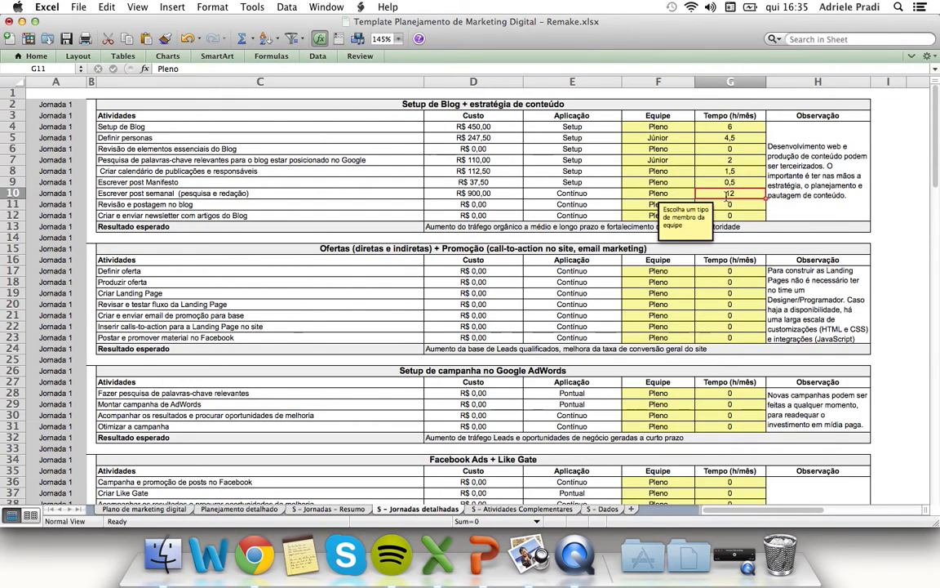
key(Down)
key(Left)
key(Left)
key(Left)
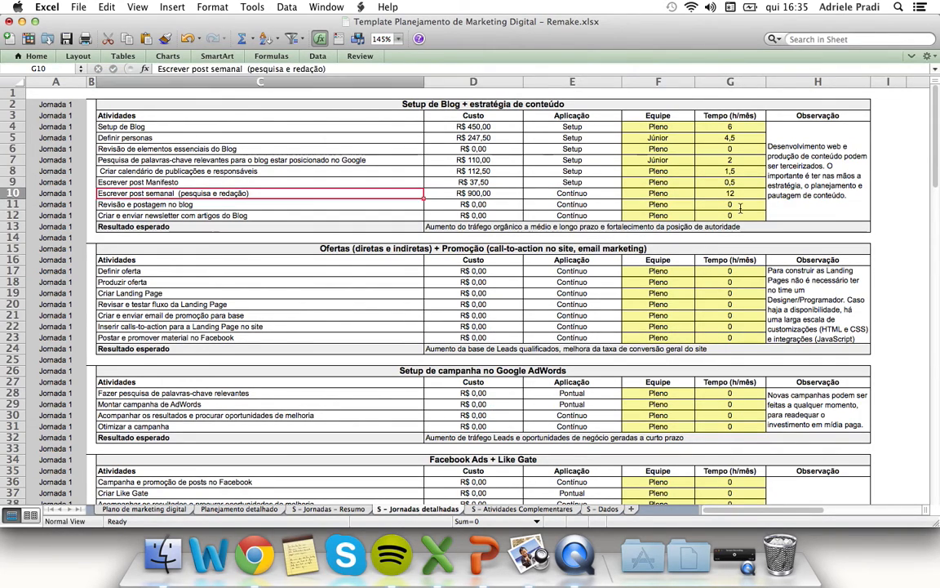
key(Right)
key(Right)
key(Right)
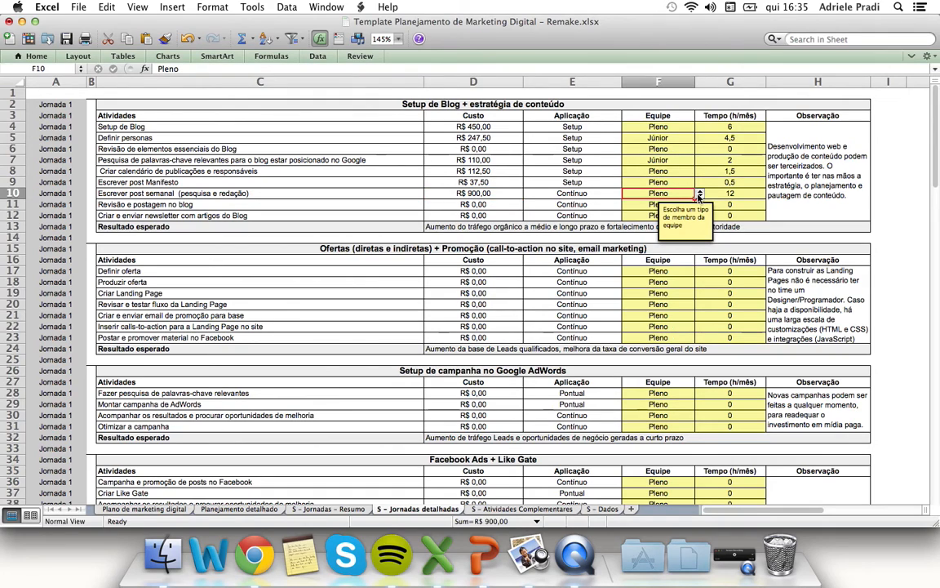
click(700, 195)
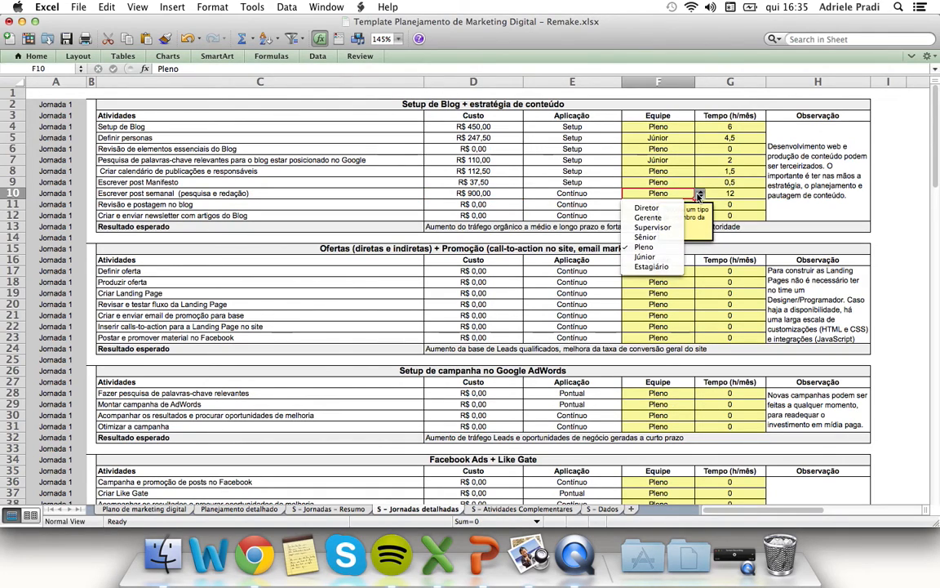
click(661, 257)
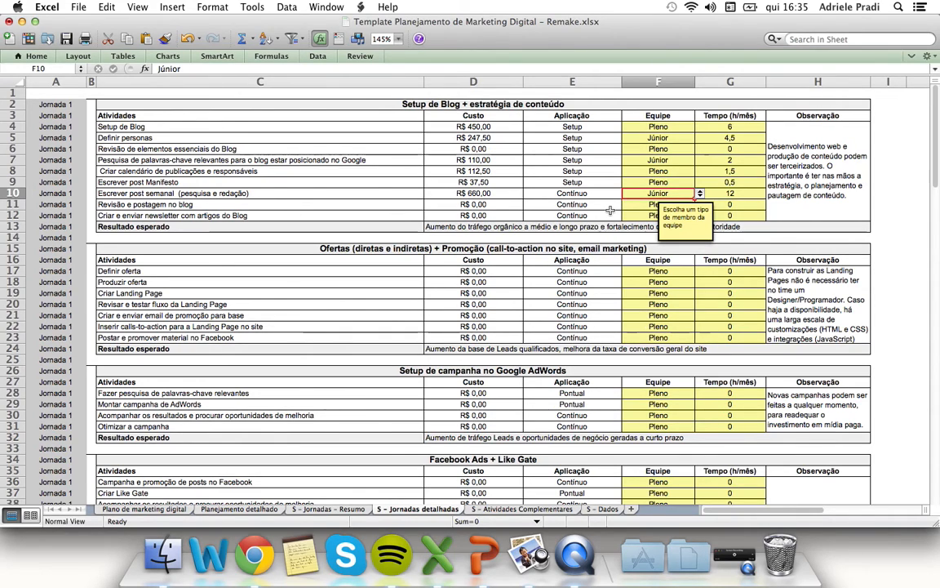
Set the monthly time of the Revisão e postagem no blog activity with the formula =4*,5
click(724, 206)
click(689, 205)
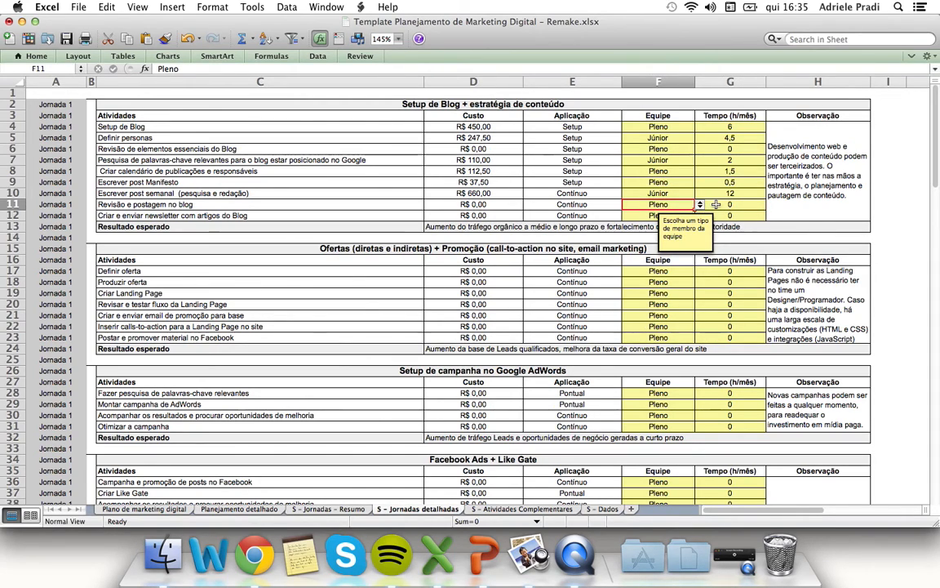
click(723, 205)
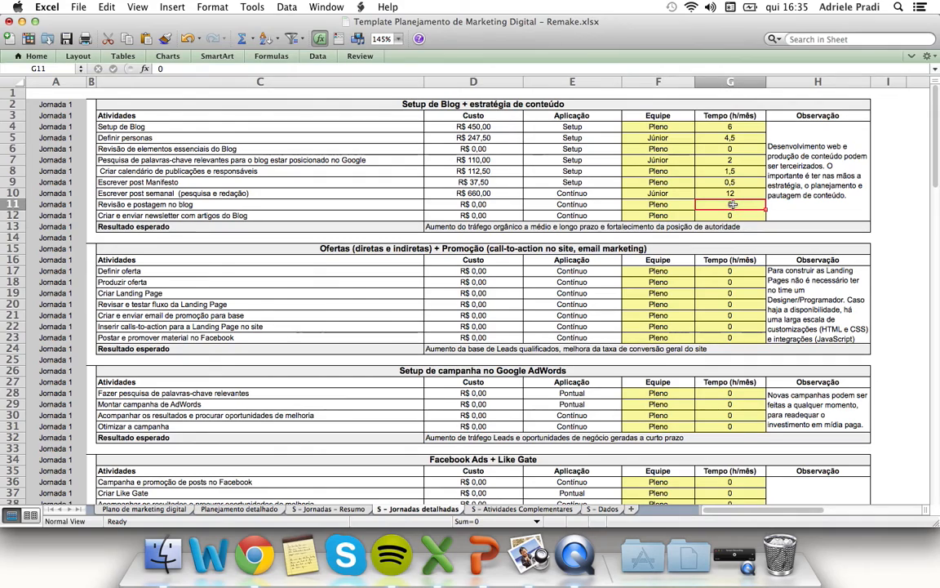
text(=4*)
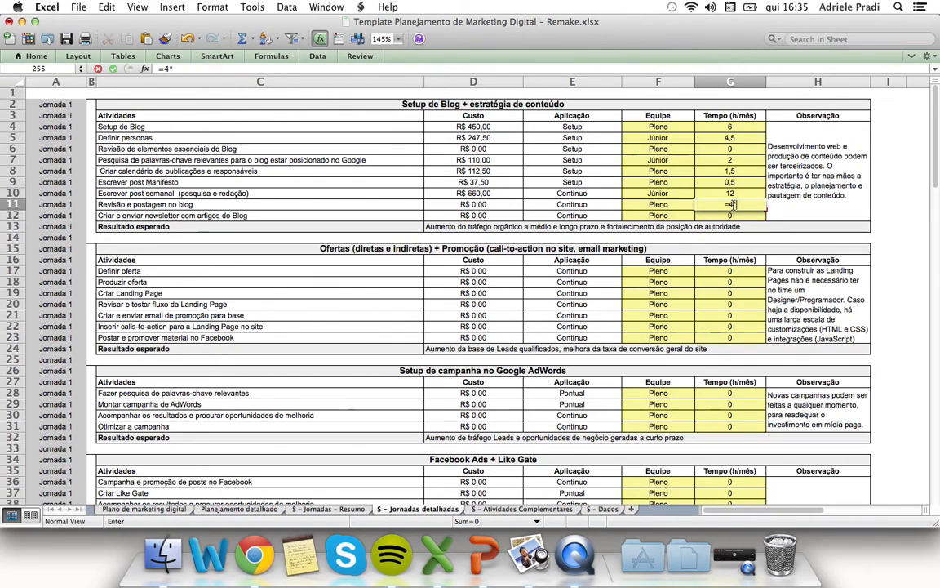
text(,5)
key(Return)
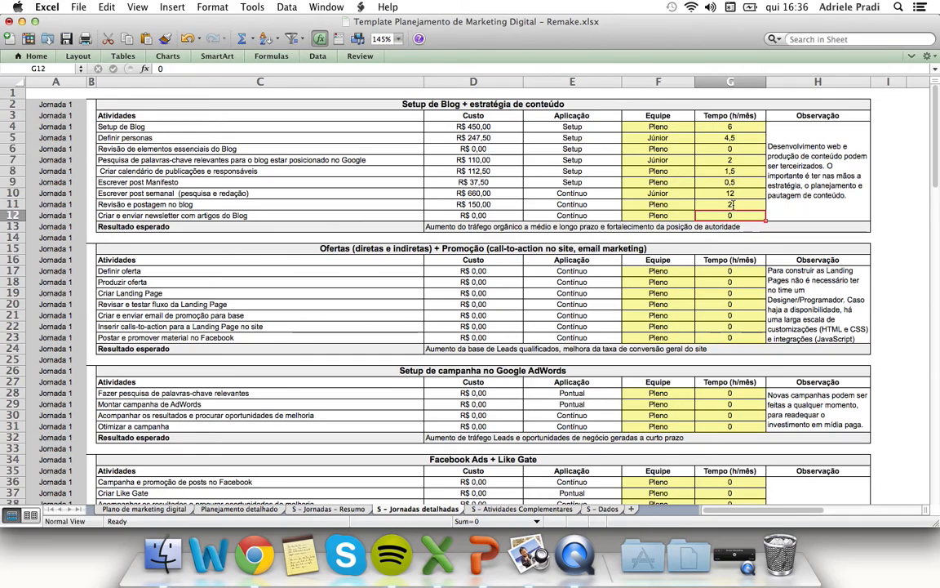
Set the blog newsletter activity to 1,5 hours per month and check the summed costs of all and of only the Contínuo blog activities
text(1,5)
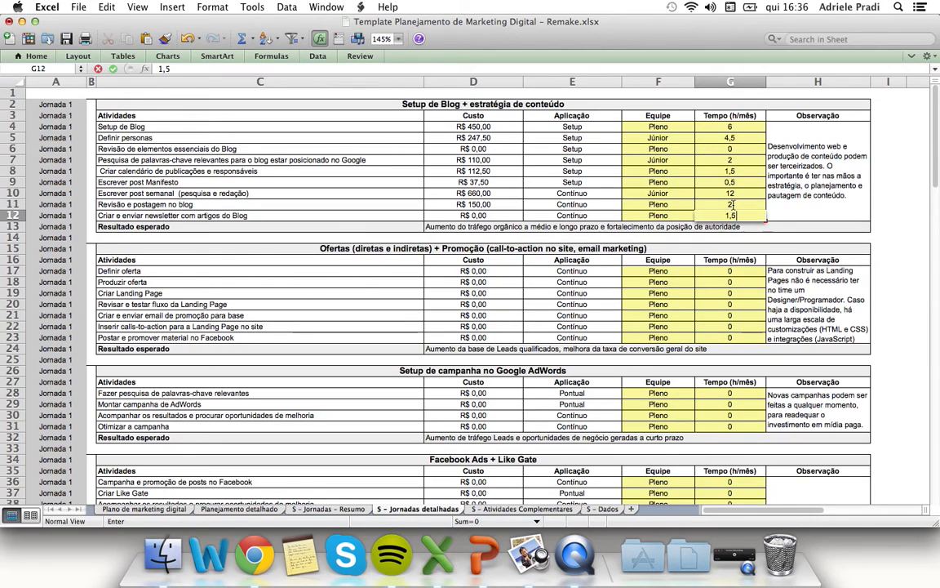
key(Return)
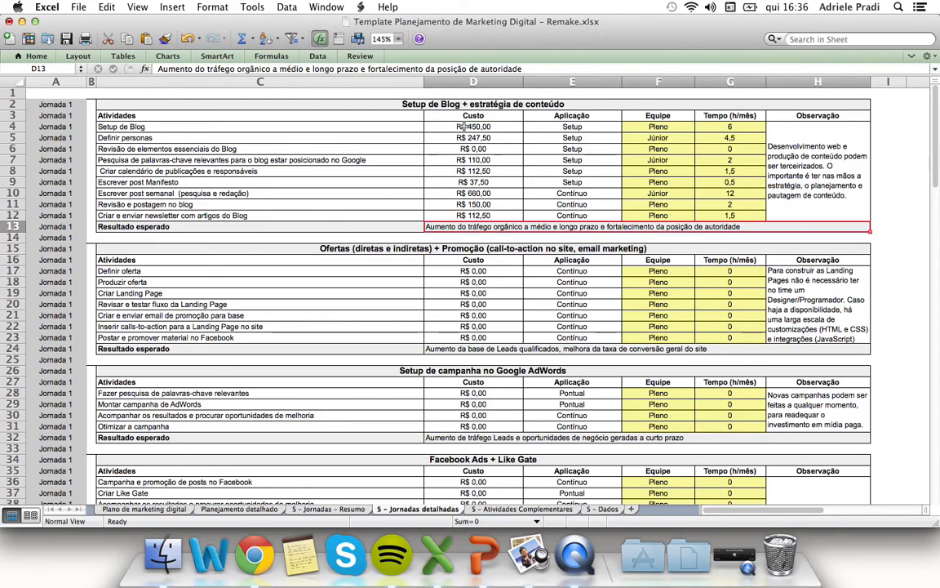
drag(461, 215, 469, 127)
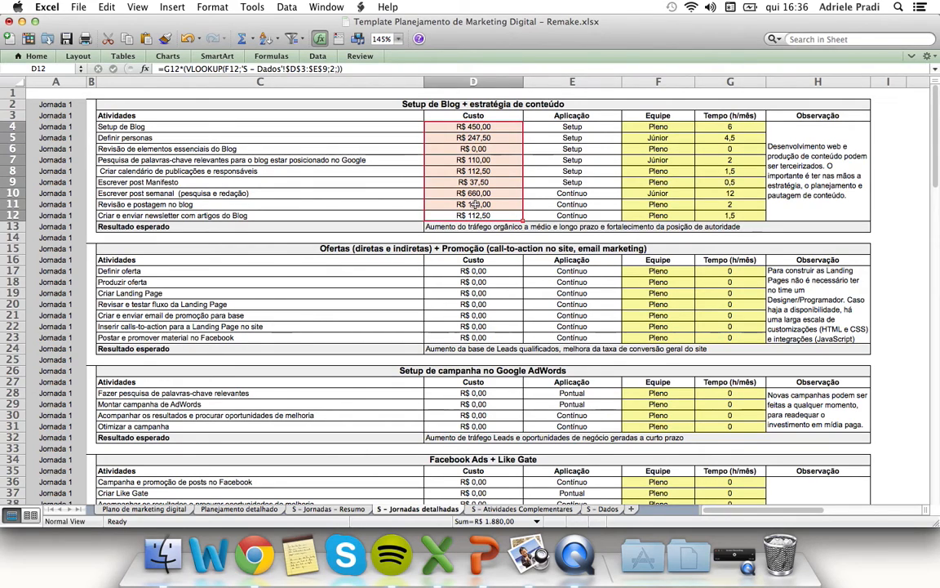
drag(495, 193, 488, 216)
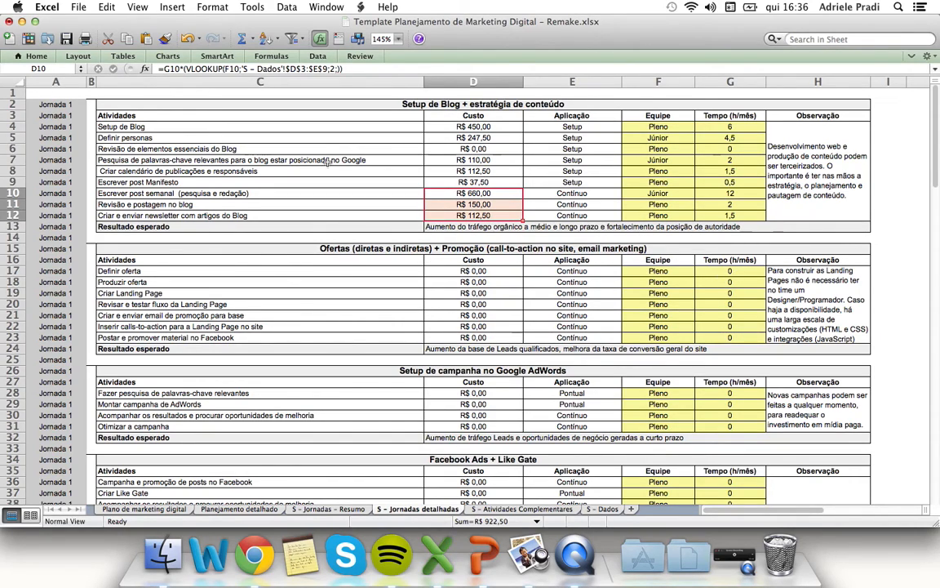
Copy the activity blocks of Jornada 1, from Setup de Blog + estratégia de conteúdo through Facebook Ads + Like Gate
drag(228, 104, 563, 115)
drag(567, 243, 554, 481)
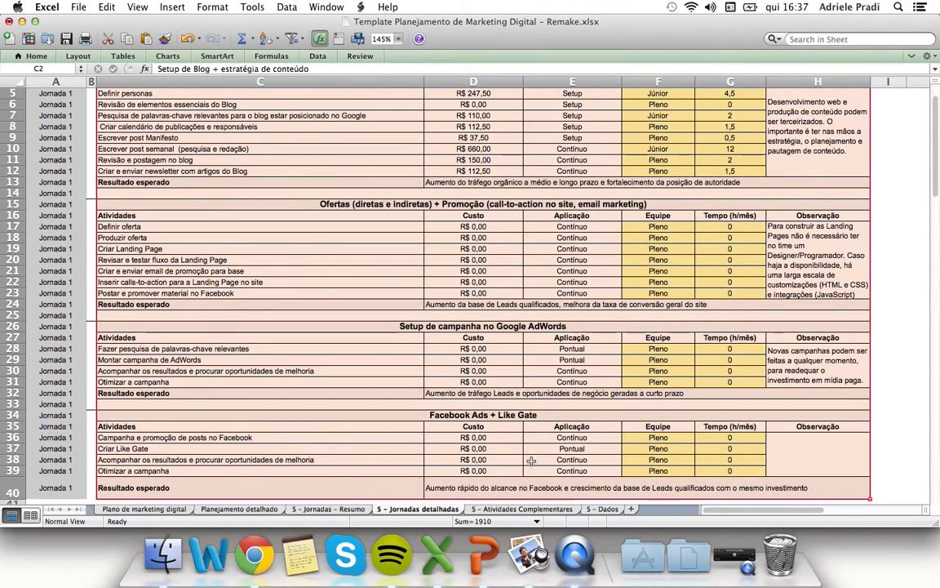
scroll(523, 459, up, 1)
text(c)
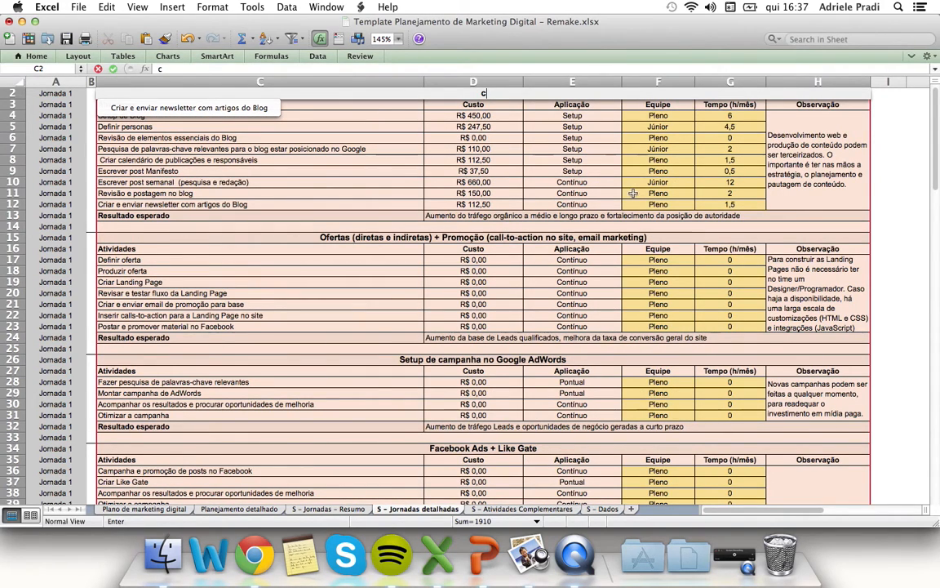
key(Escape)
key(super+c)
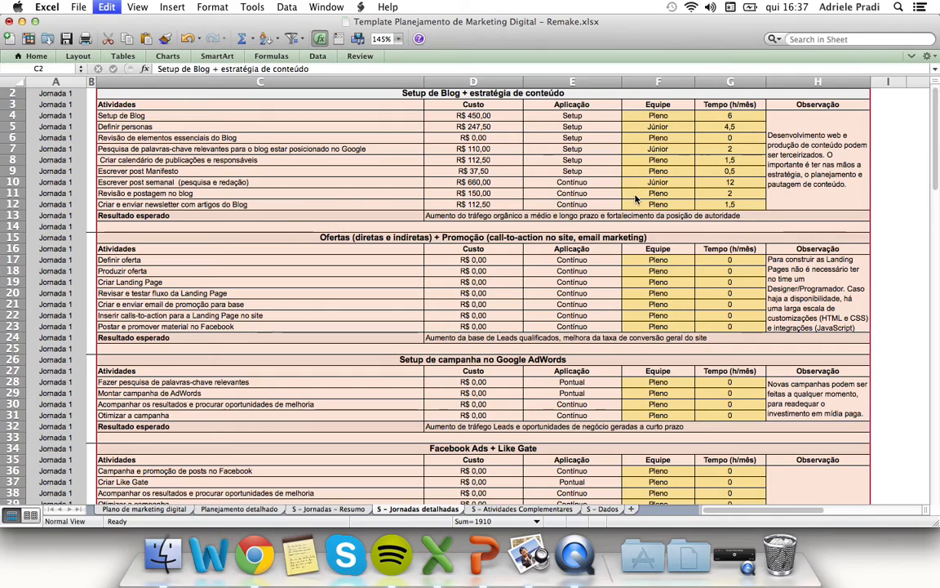
Paste the copied activity blocks into the Planejamento detalhado sheet starting at cell B2, over the existing blocks
click(240, 510)
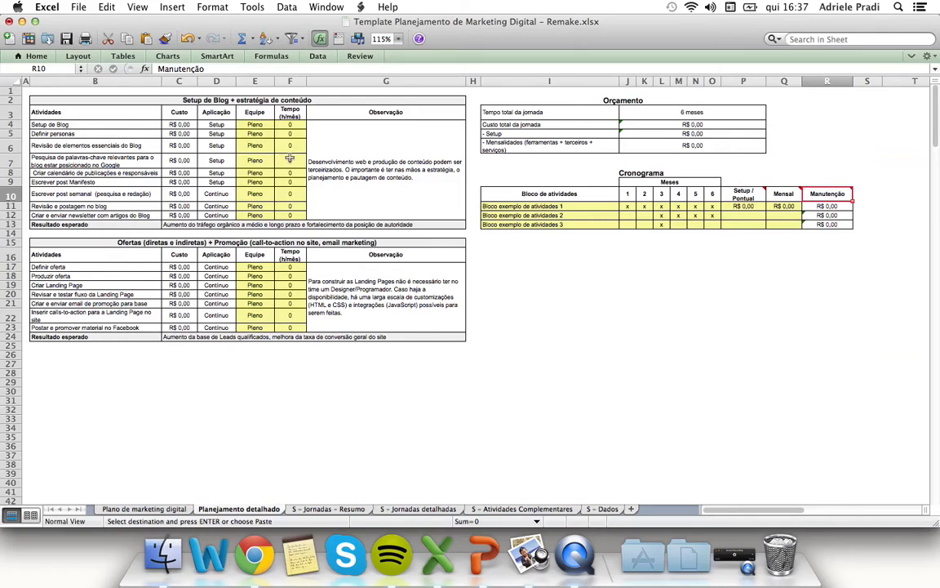
click(306, 99)
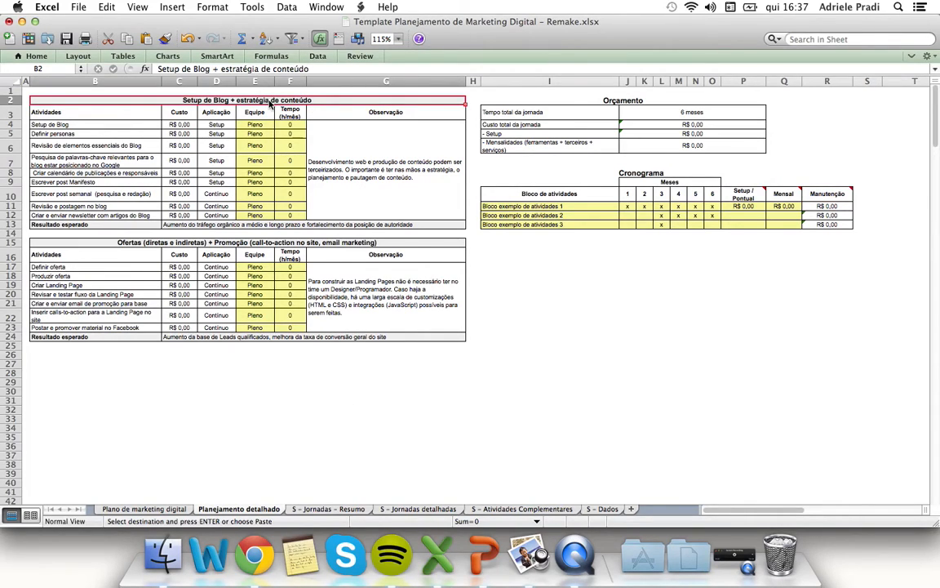
key(super+c)
key(super+v)
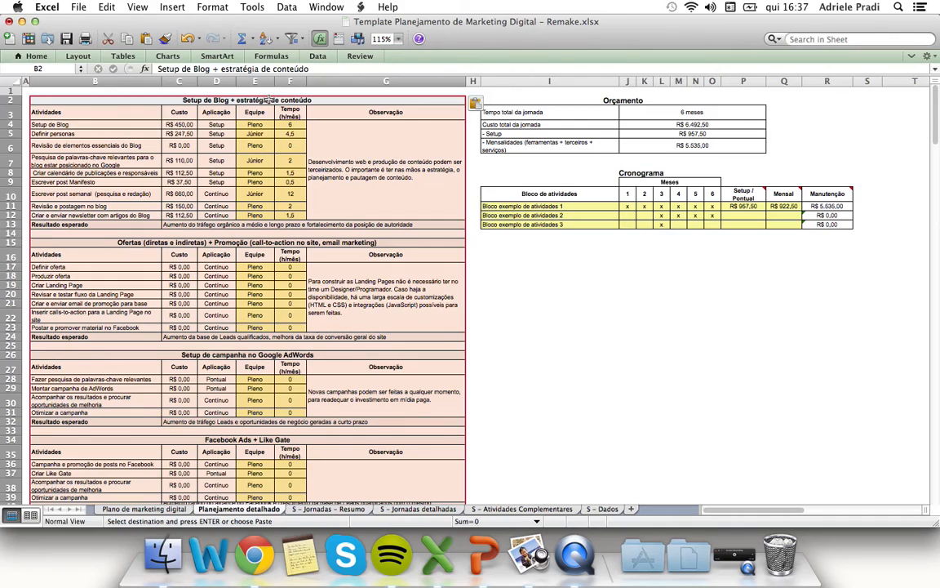
click(374, 243)
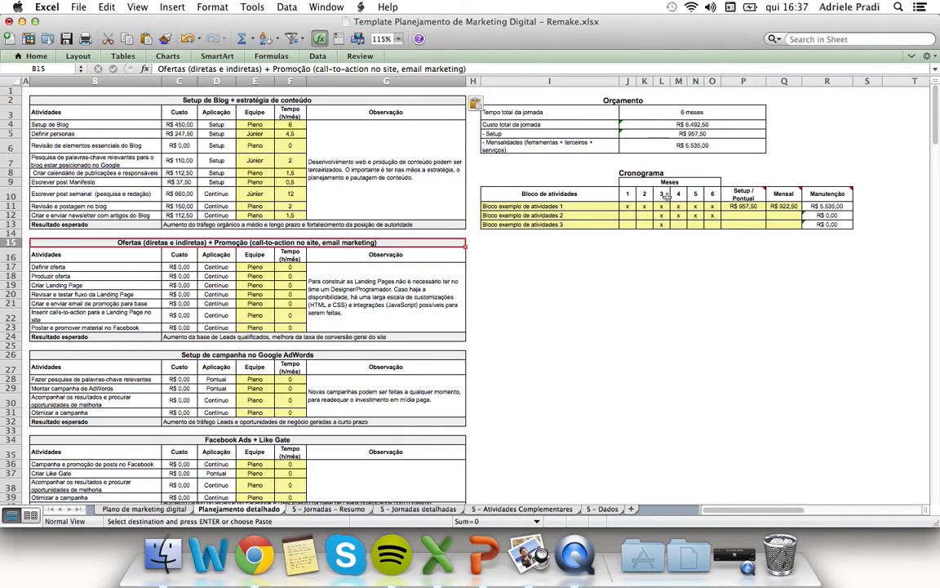
click(281, 100)
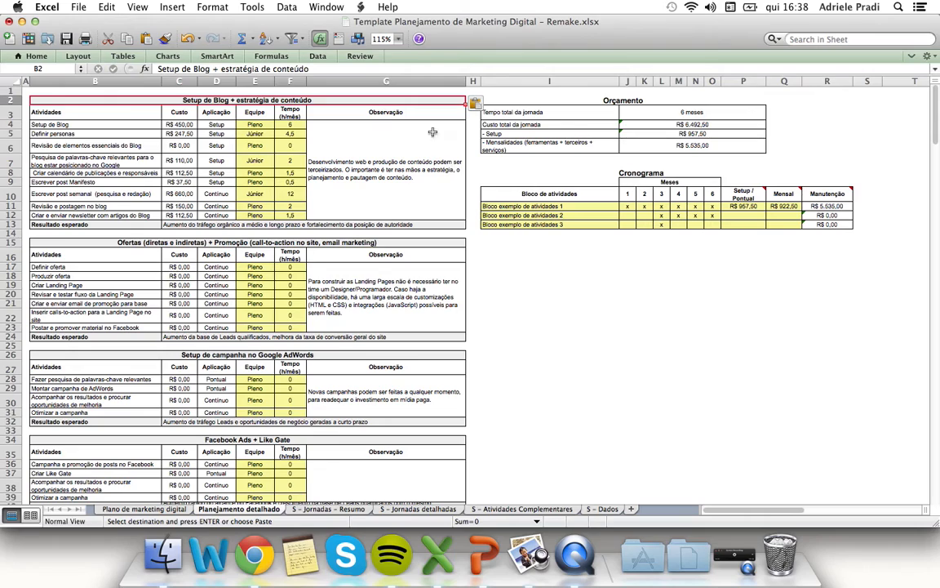
text(c)
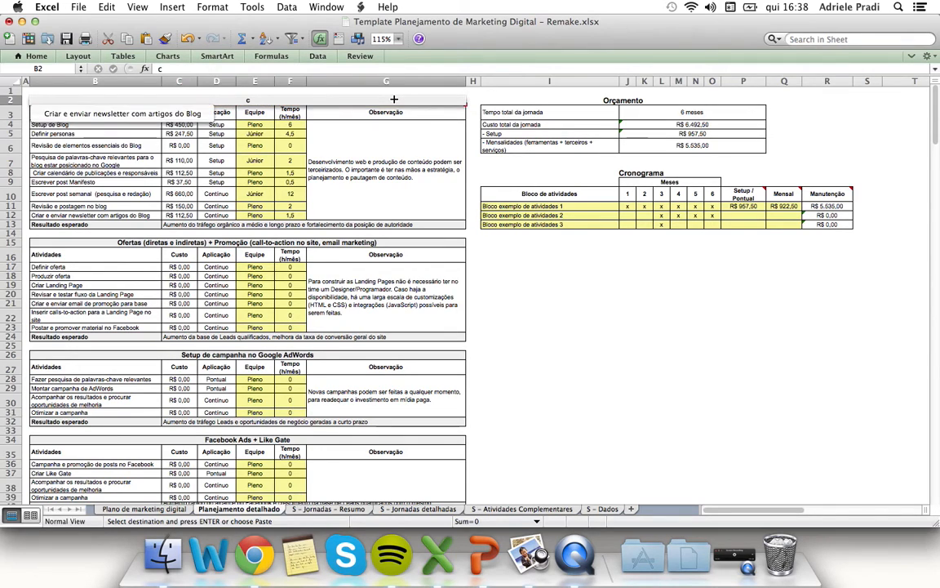
key(Escape)
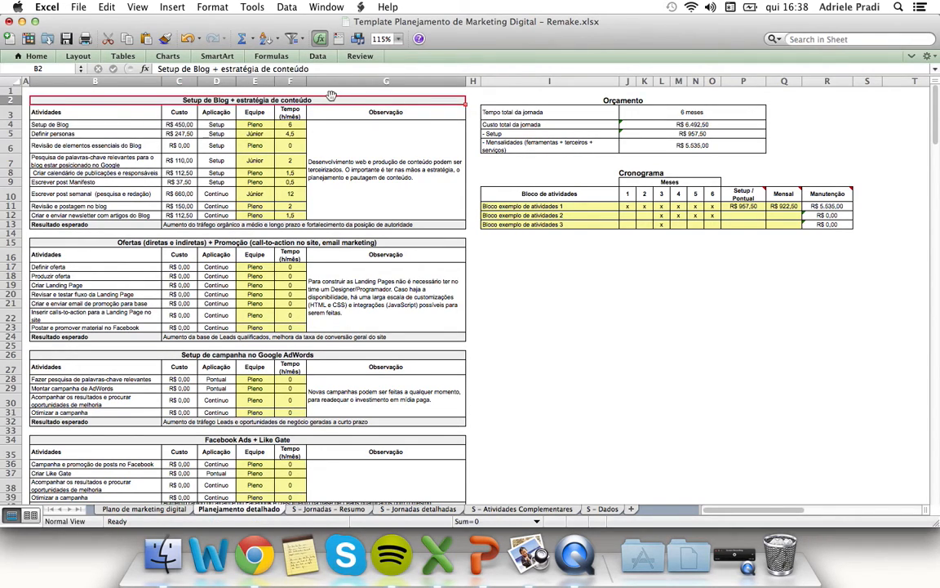
Copy the block title Setup de Blog + estratégia de conteúdo into the first Cronograma row, replacing Bloco exemplo de atividades 1
double_click(325, 100)
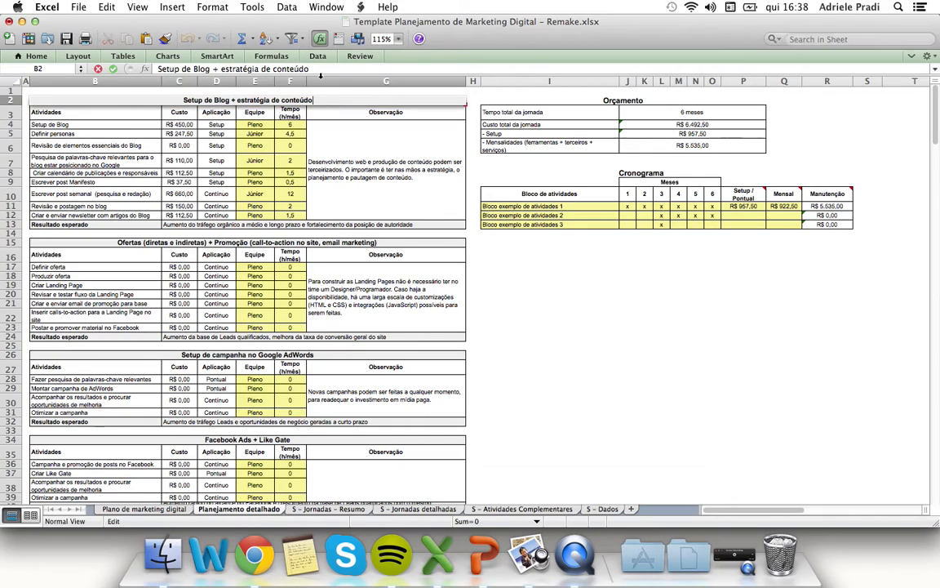
drag(320, 71, 144, 70)
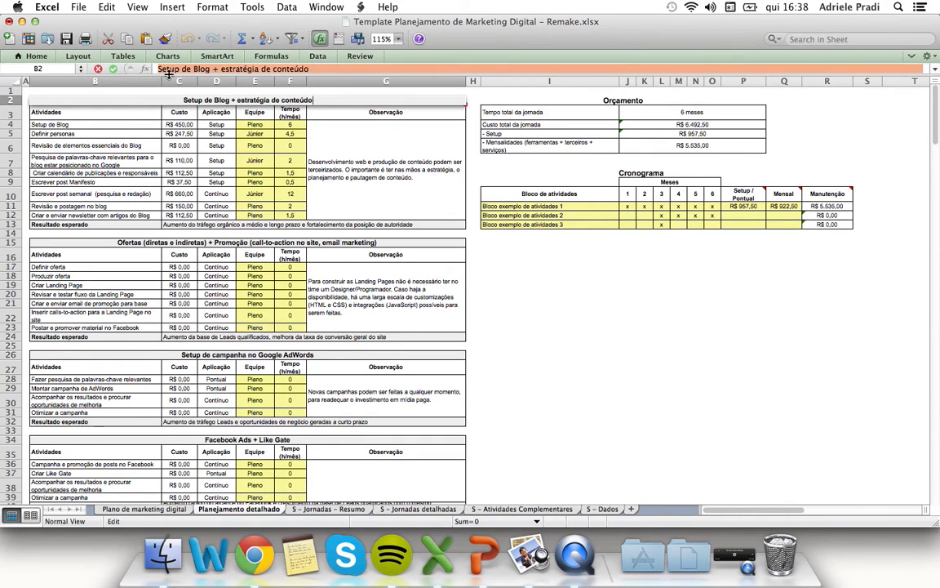
click(528, 208)
drag(566, 207, 474, 209)
key(super+v)
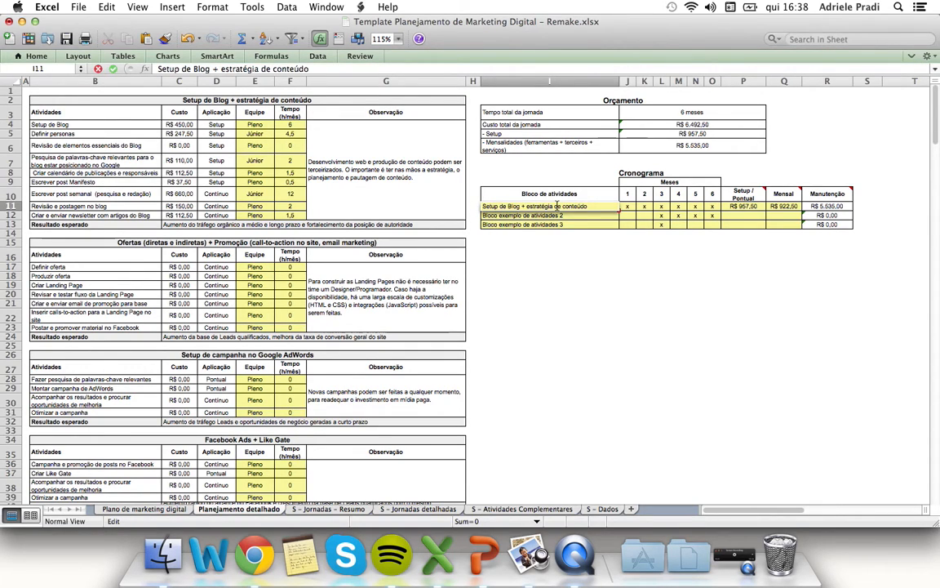
key(Tab)
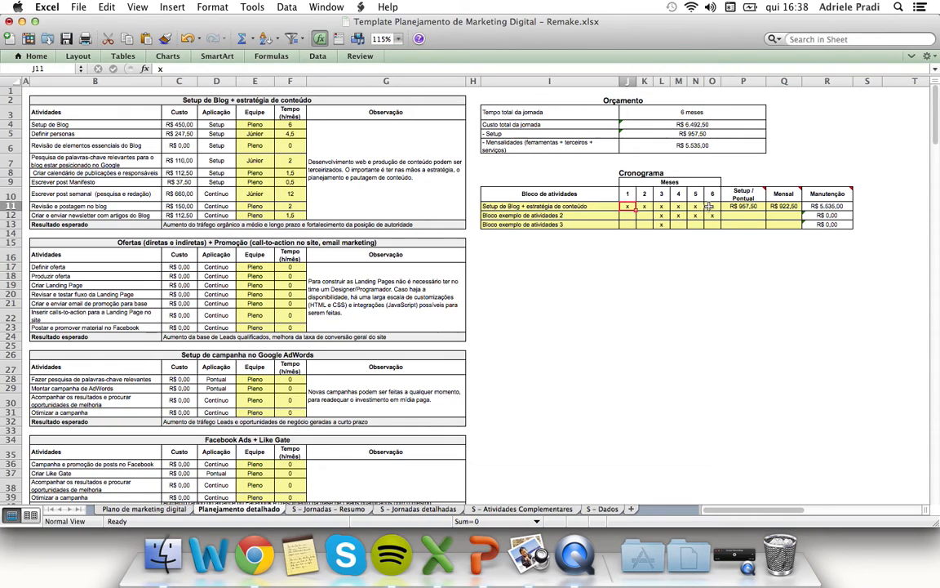
Sum the blog block's Setup activity costs in the Setup / Pontual cell of its Cronograma row with =SUM(C4:C9)
click(692, 111)
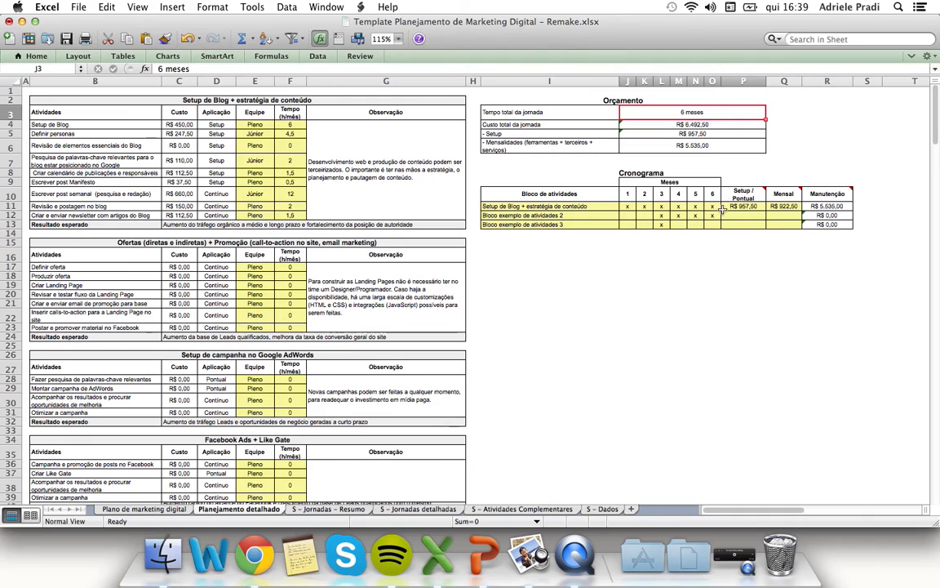
click(746, 206)
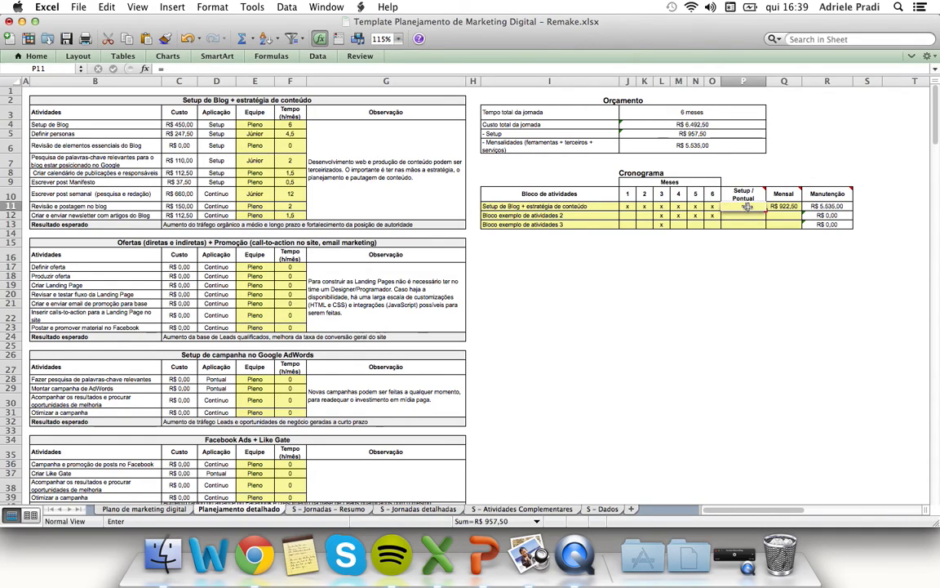
text(=SUM)
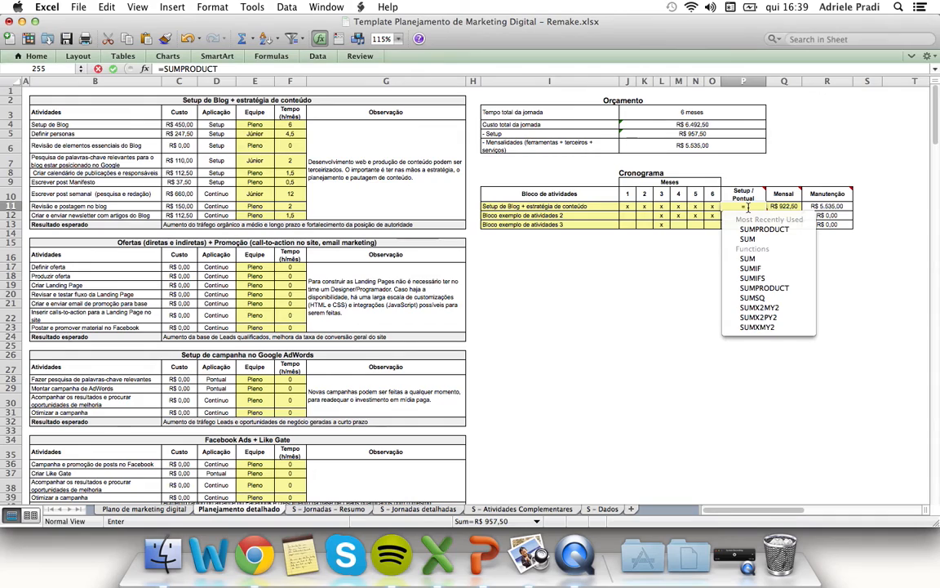
text(()
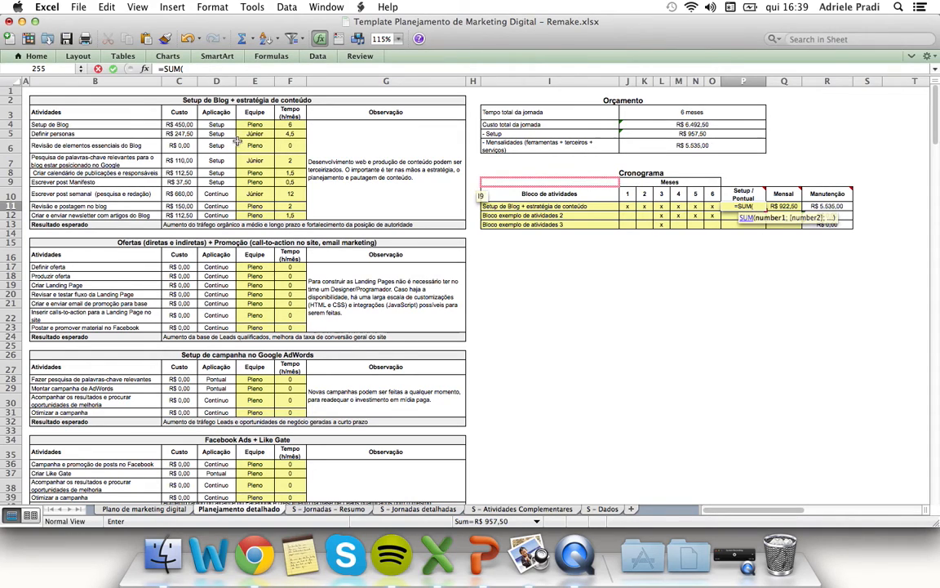
click(186, 180)
drag(185, 154, 187, 128)
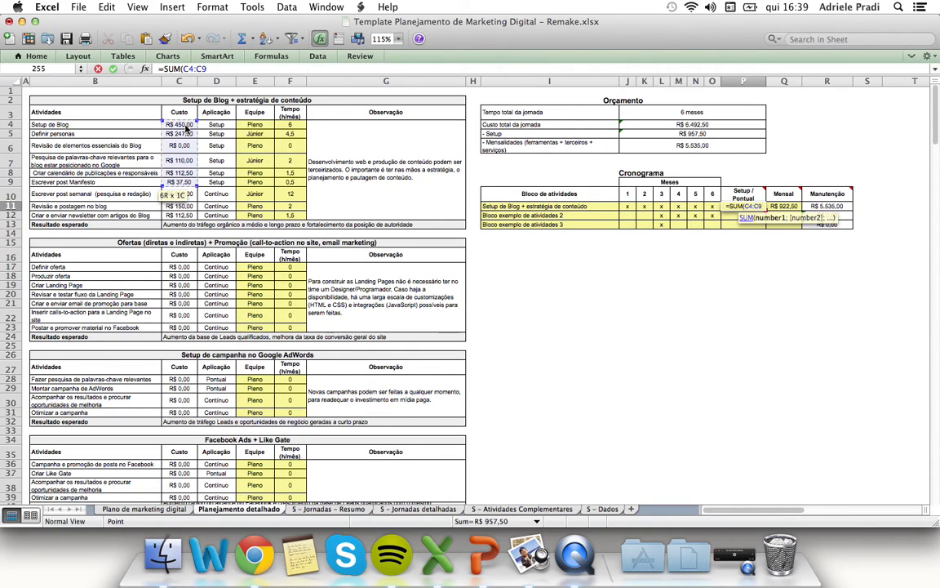
text())
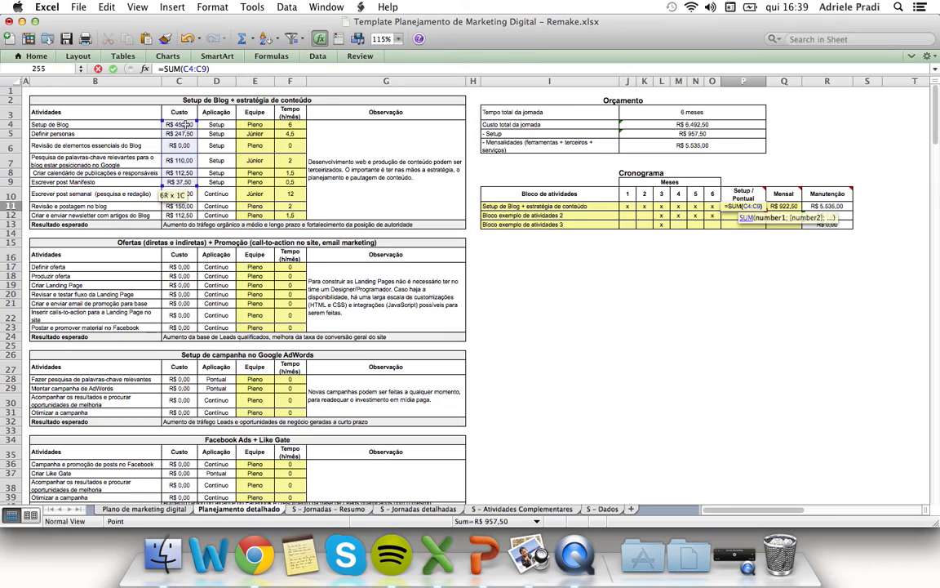
key(Return)
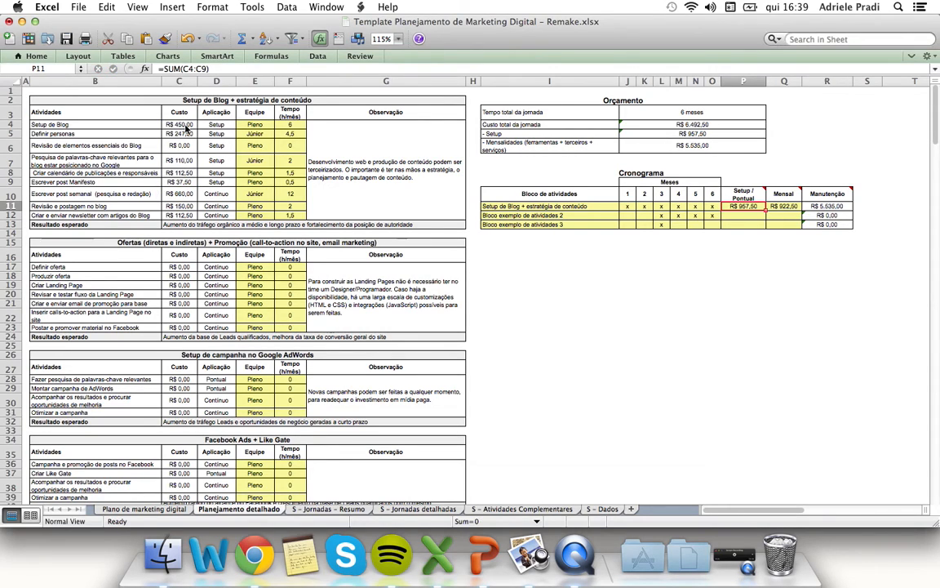
Sum the blog block's Contínuo activity costs in the Mensal cell of its Cronograma row with =SUM(C10:C12)
key(Right)
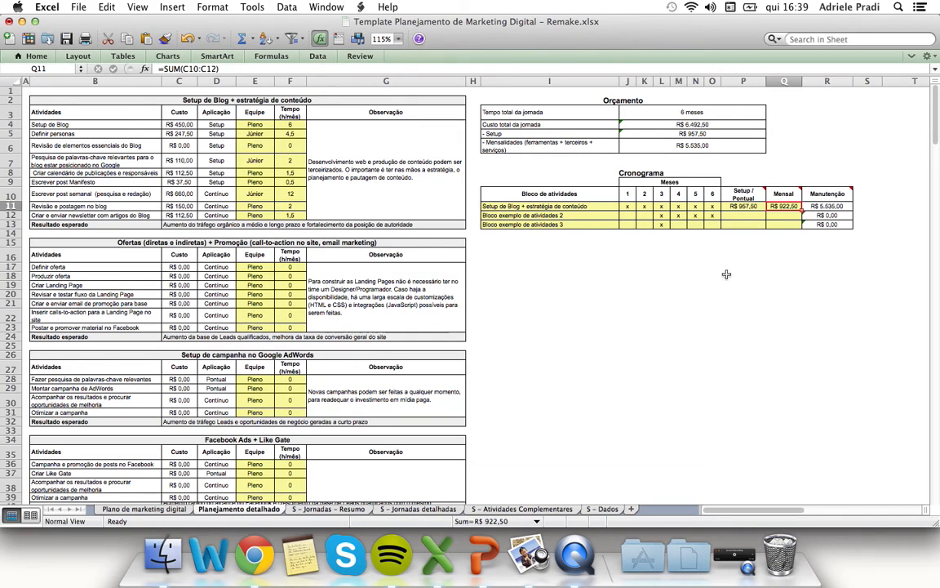
text(=SUM)
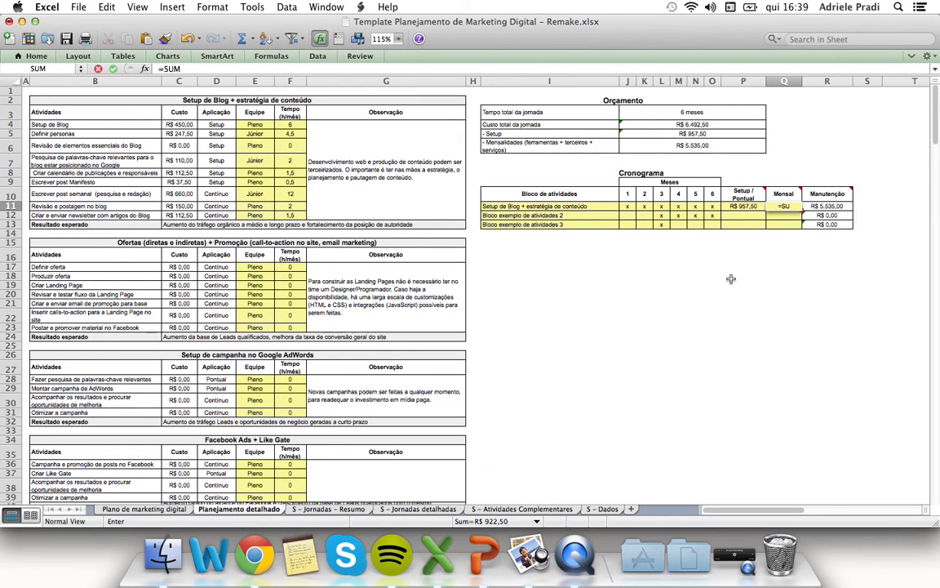
text(()
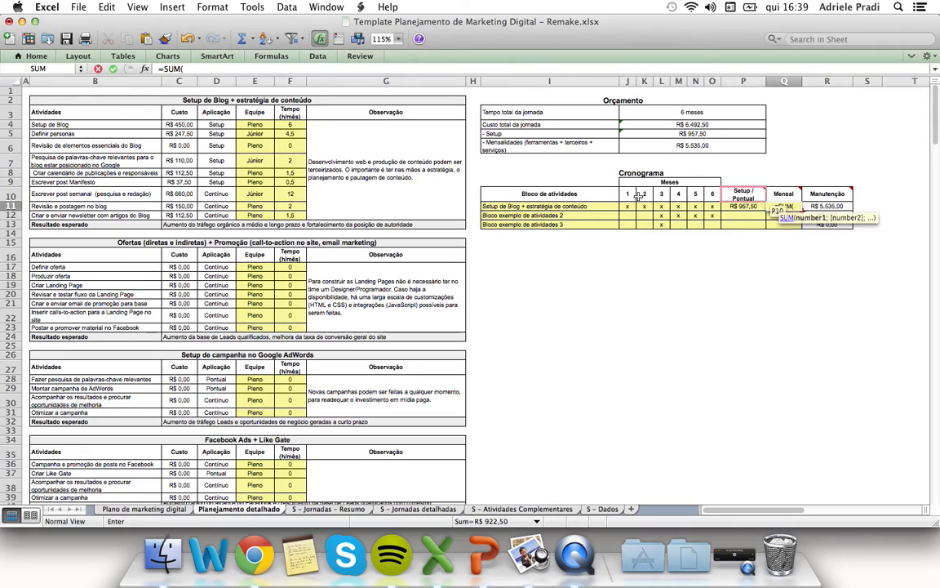
drag(181, 194, 179, 216)
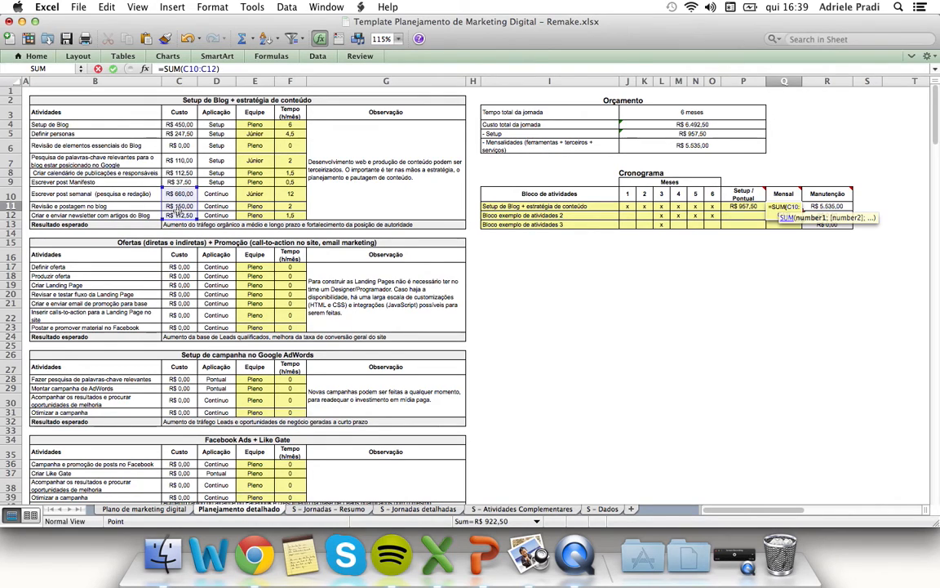
text())
key(Return)
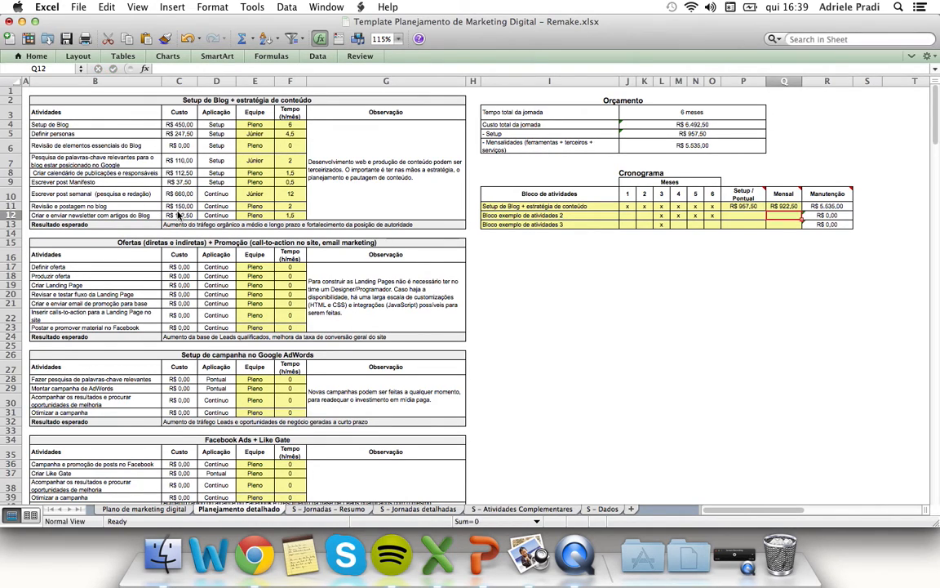
key(Left)
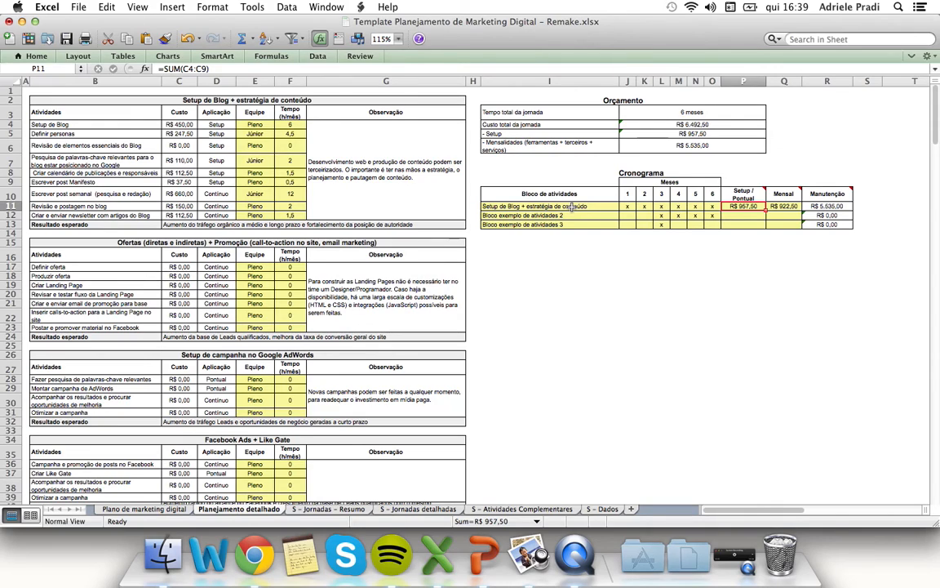
Examine how the blog row's Manutenção formula combines the Mensal cost with the number of marked months
click(823, 206)
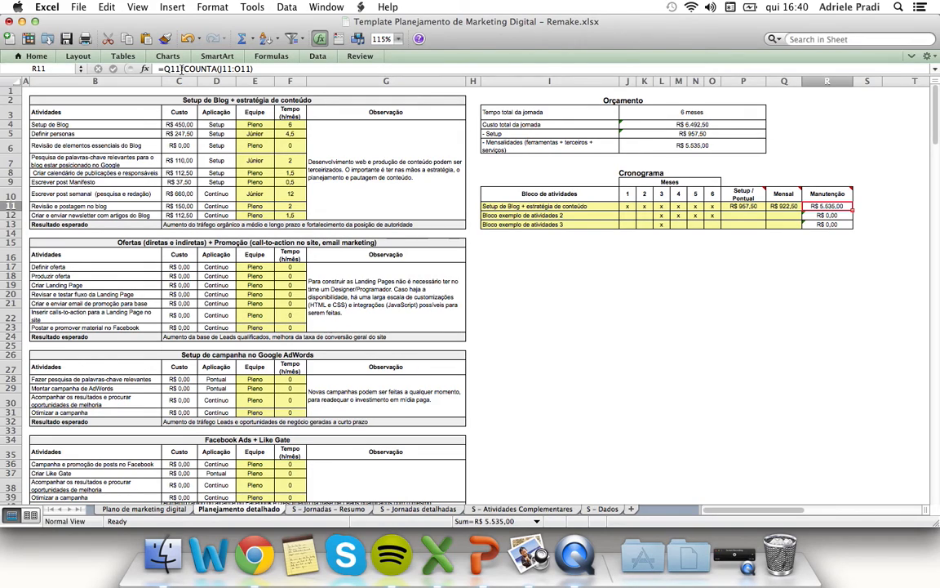
click(739, 207)
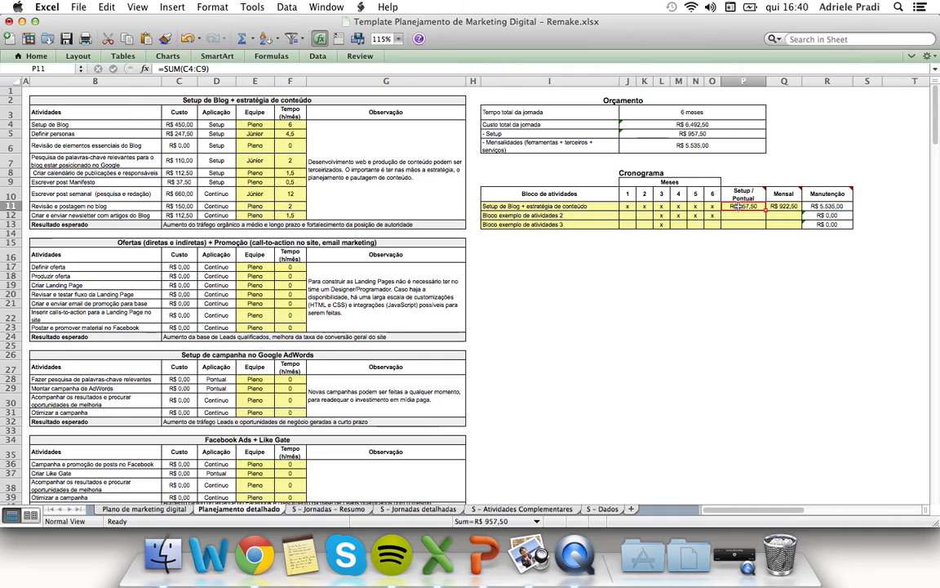
click(826, 206)
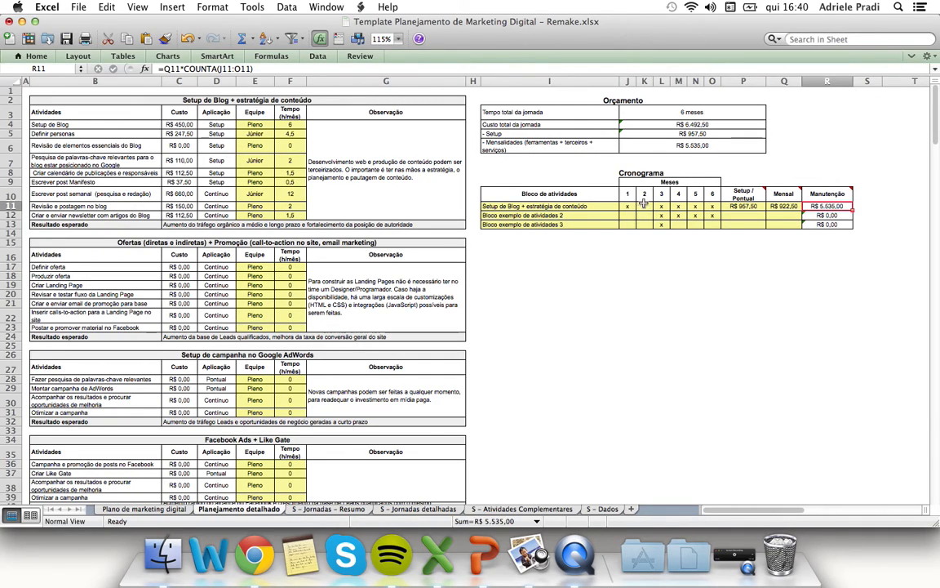
click(785, 206)
click(814, 207)
drag(626, 206, 712, 206)
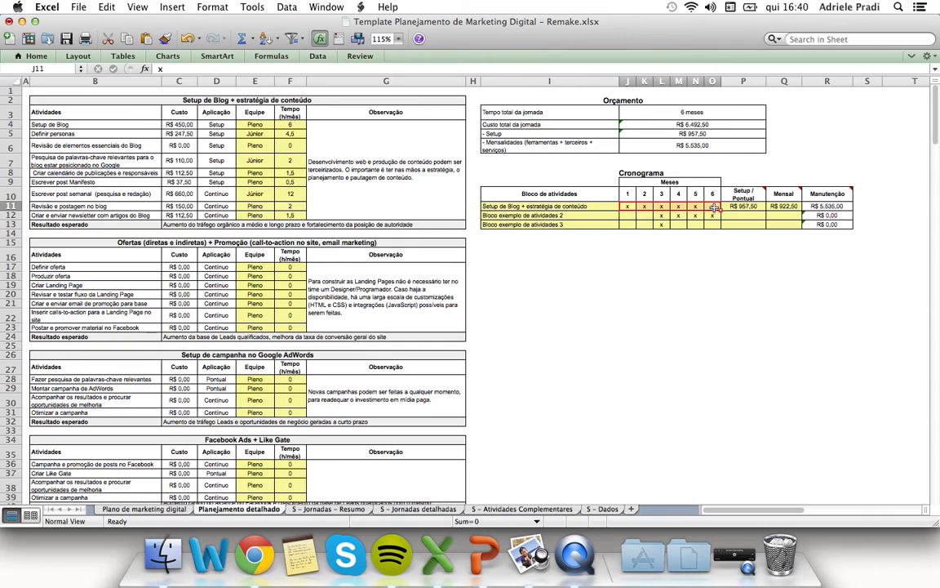
click(773, 207)
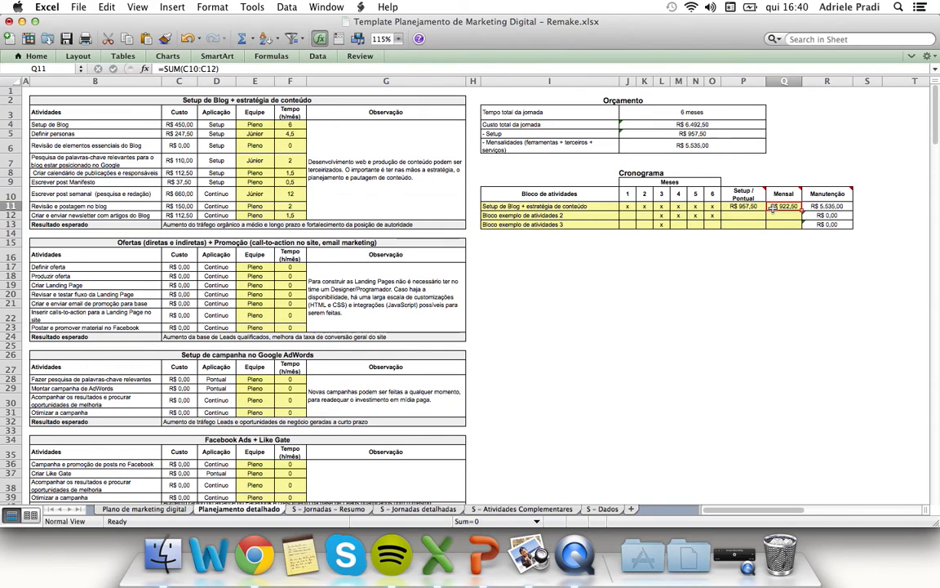
click(836, 207)
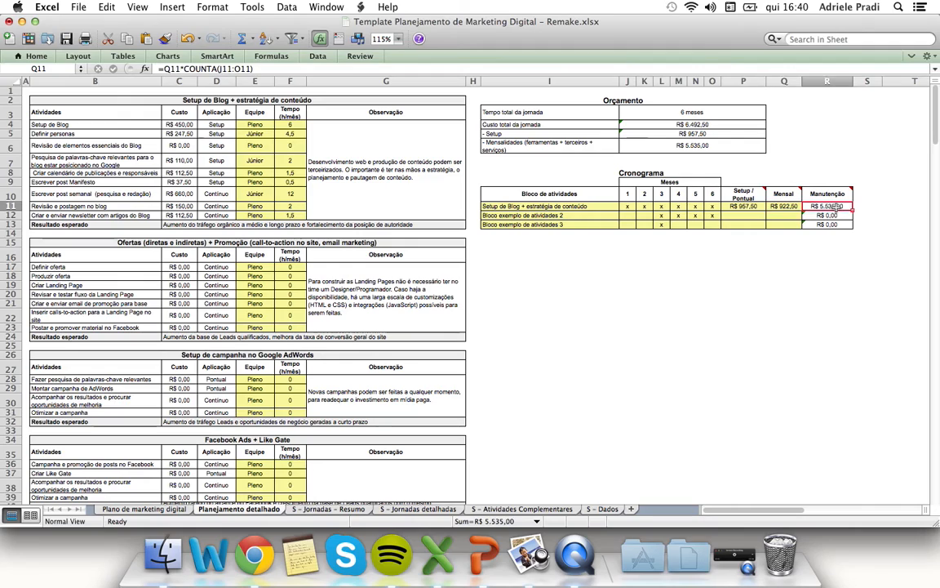
key(Left)
key(Left)
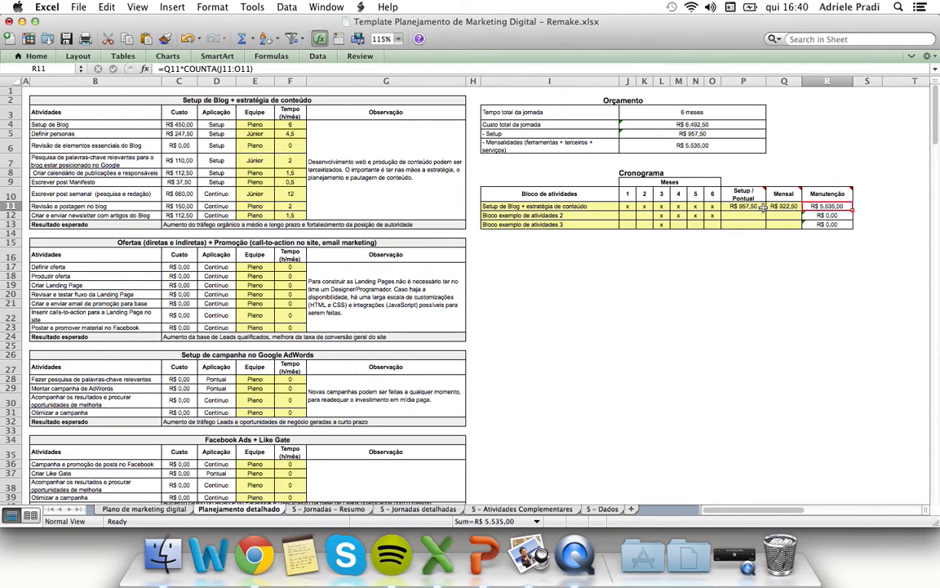
click(816, 207)
Inspect the Orçamento formulas for Setup, Mensalidades and Custo total da jornada
click(705, 134)
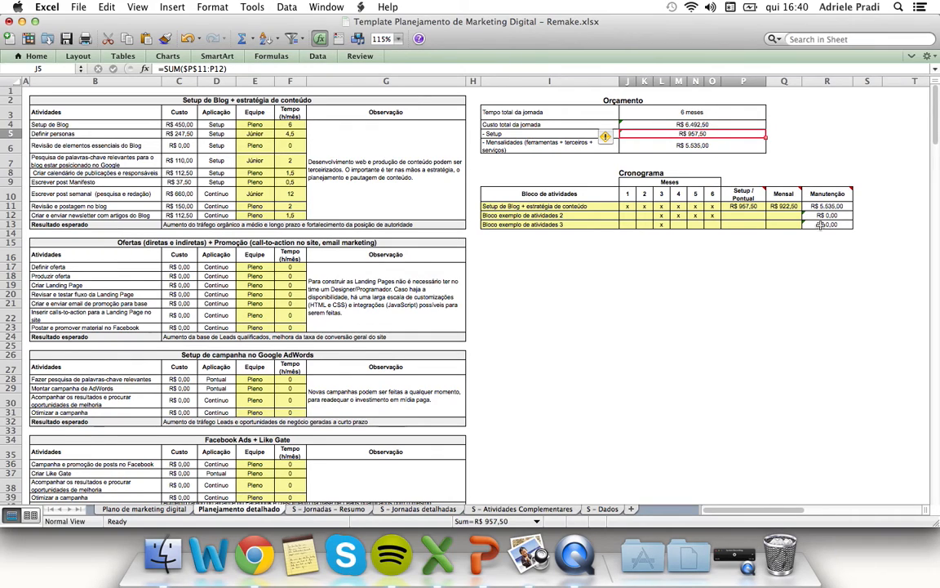
click(695, 144)
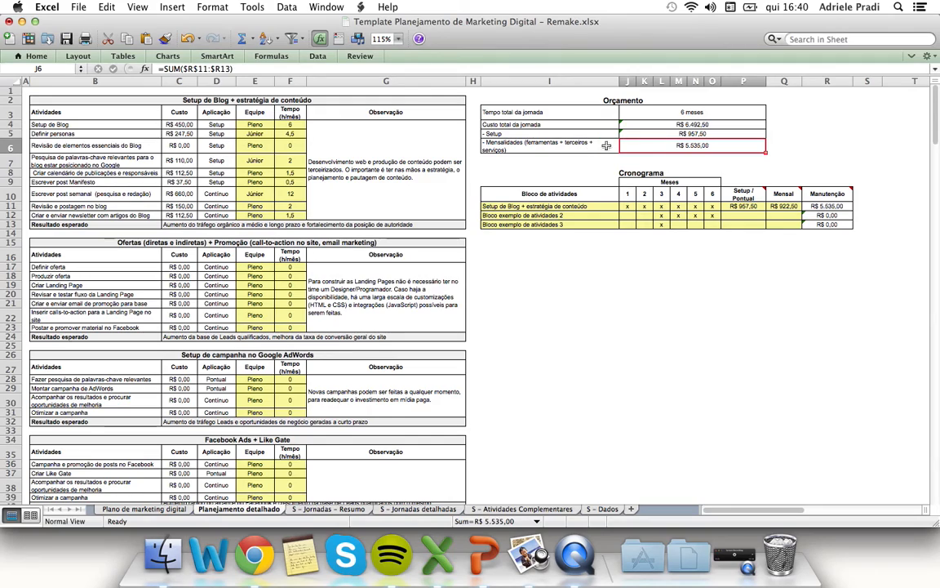
click(696, 124)
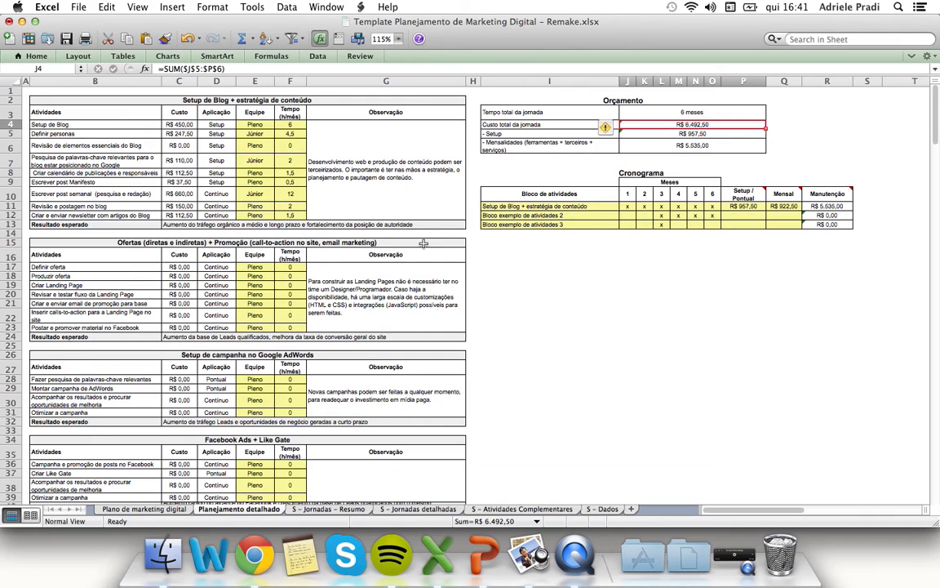
Try to copy the Ofertas (diretas e indiretas) + Promoção block title for the second Cronograma row, and undo the accidental overwrite of the title
click(380, 242)
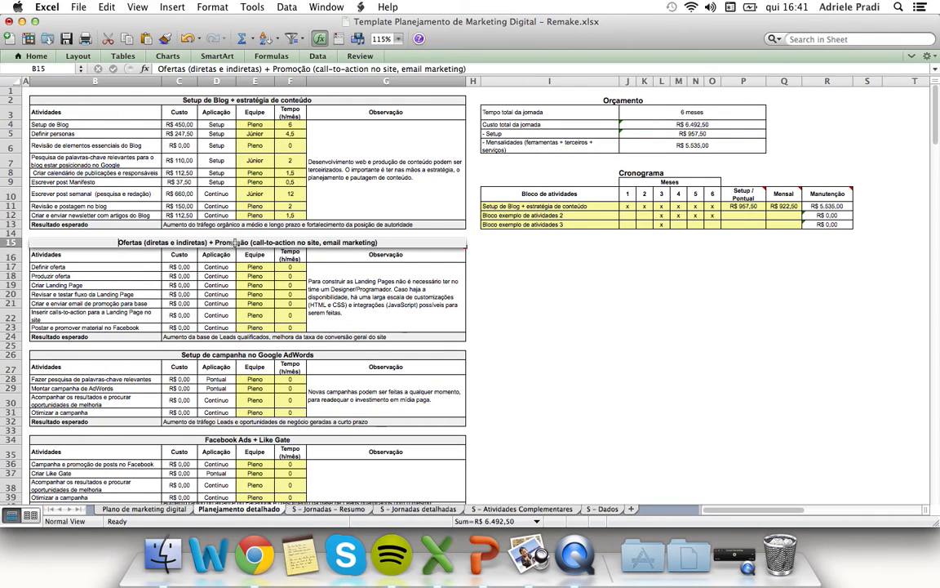
double_click(380, 242)
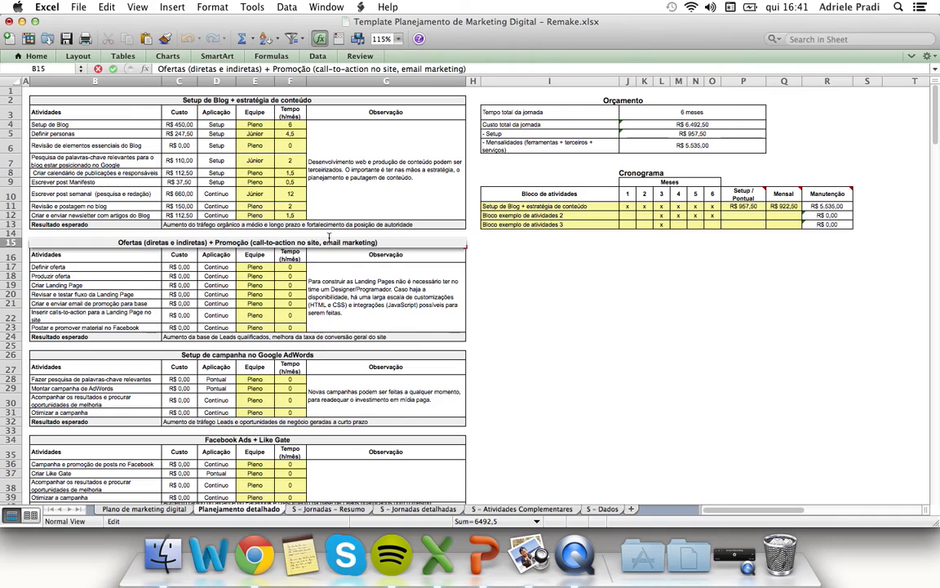
drag(390, 242, 128, 244)
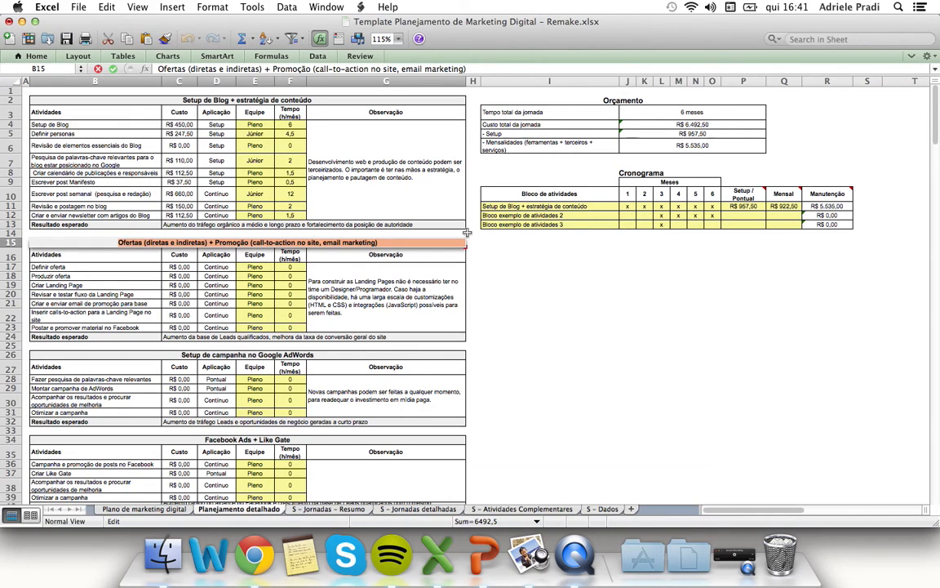
text(c)
click(538, 216)
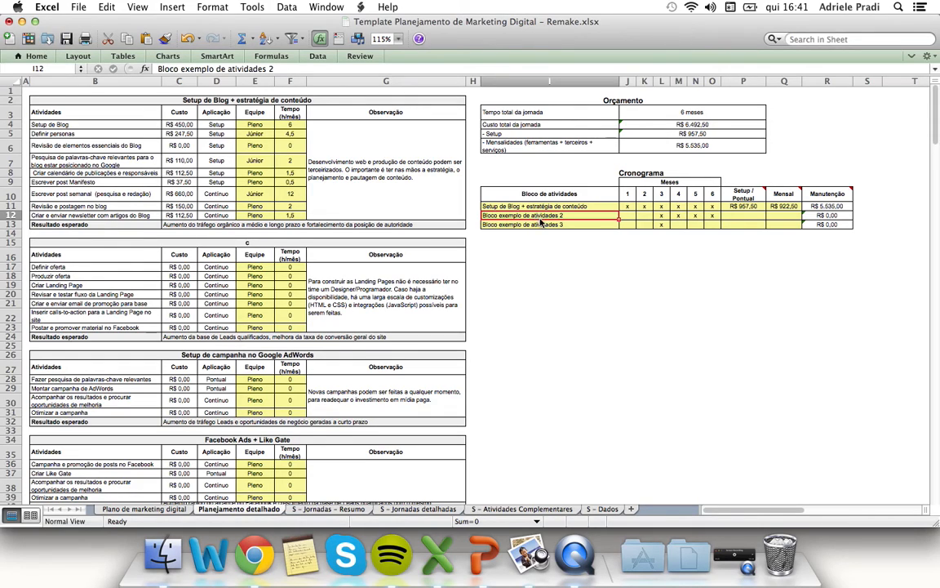
key(super+z)
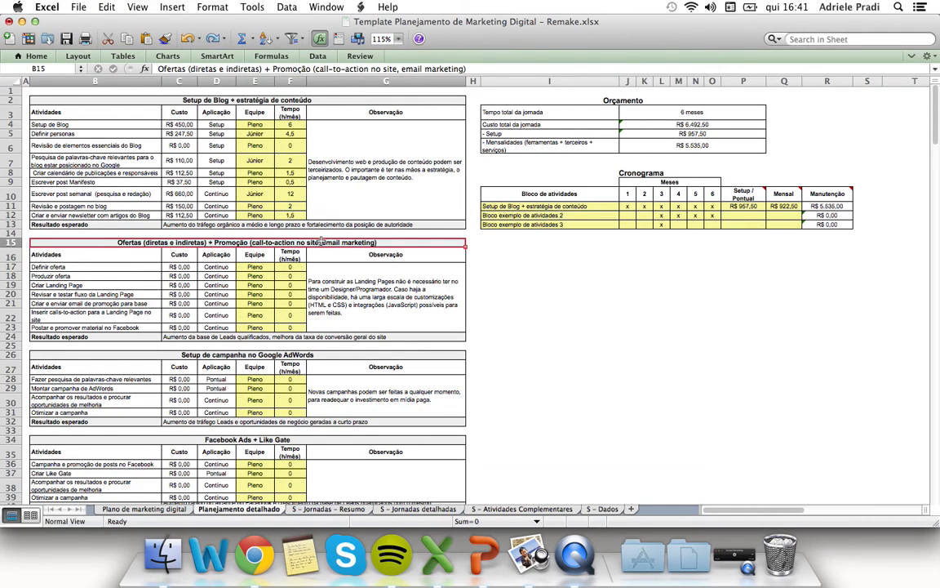
Copy the block title "Ofertas (diretas e indiretas) + Promoção (call-to-action no site, email marketing)" over the "Bloco exemplo de atividades 2" name in the Cronograma
click(488, 70)
drag(488, 70, 147, 69)
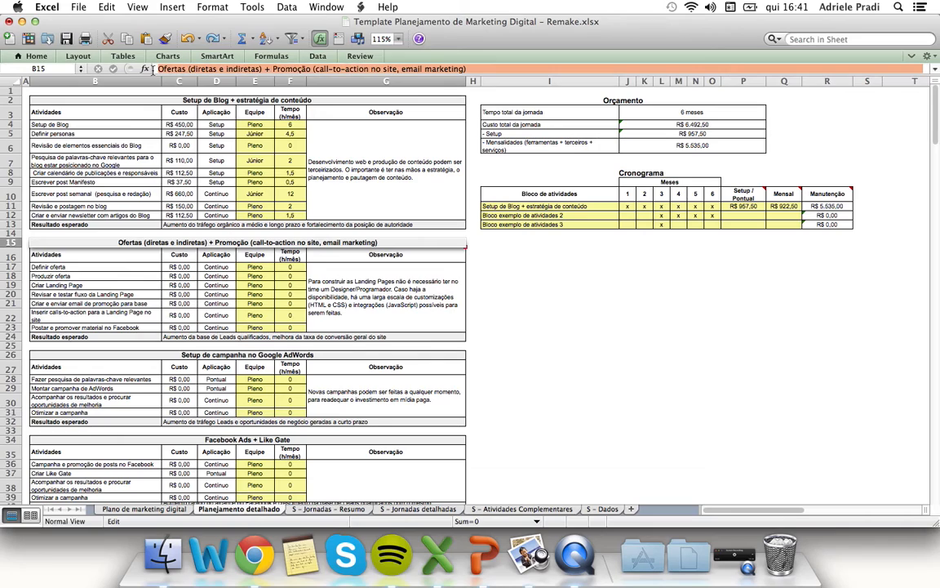
click(573, 217)
double_click(572, 217)
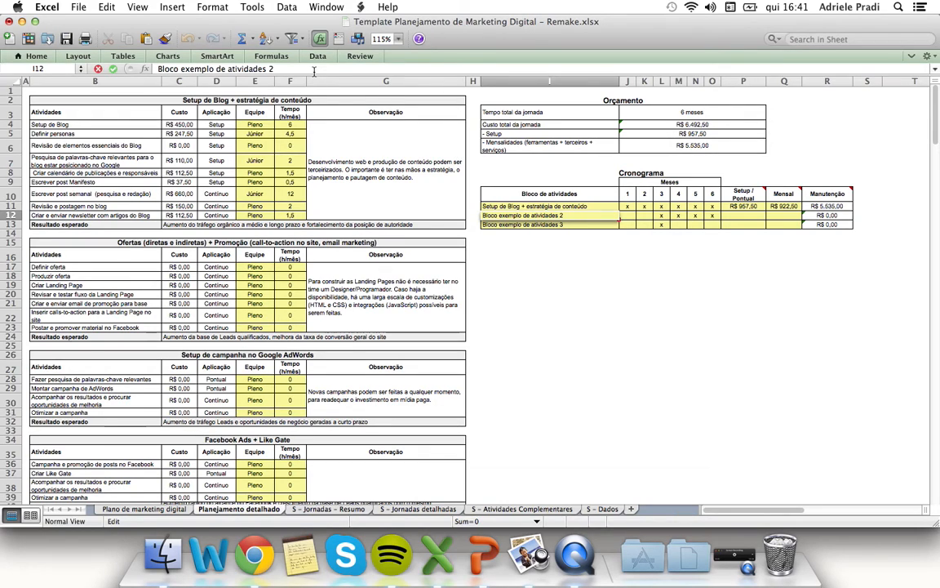
triple_click(174, 71)
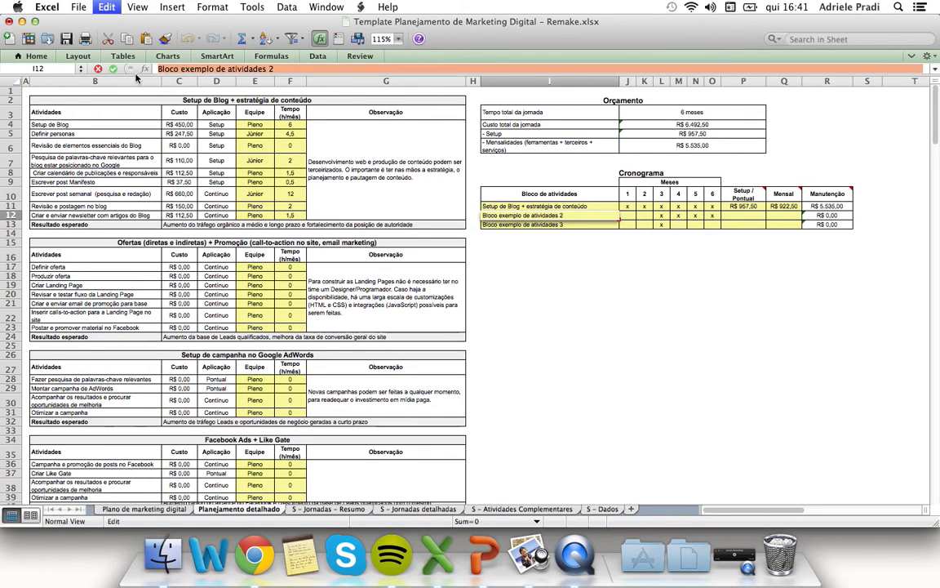
key(super+v)
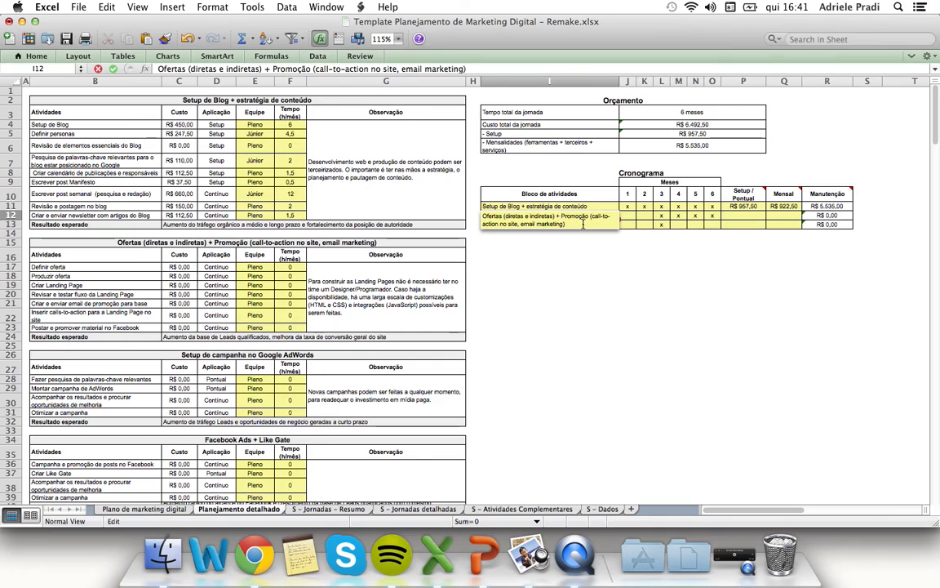
key(Tab)
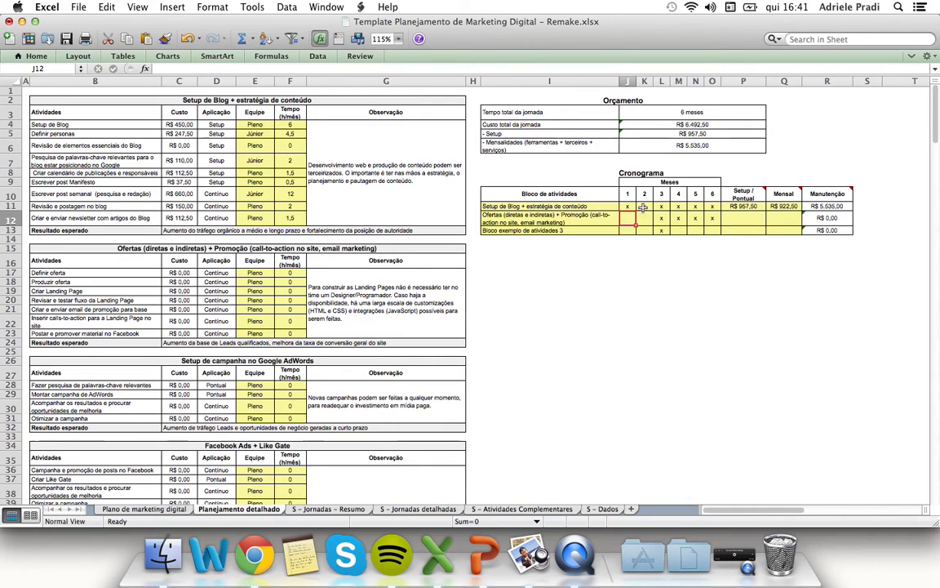
Mark month 2 with an x in the Ofertas + Promoção row of the Cronograma
key(Right)
key(ctrl+u)
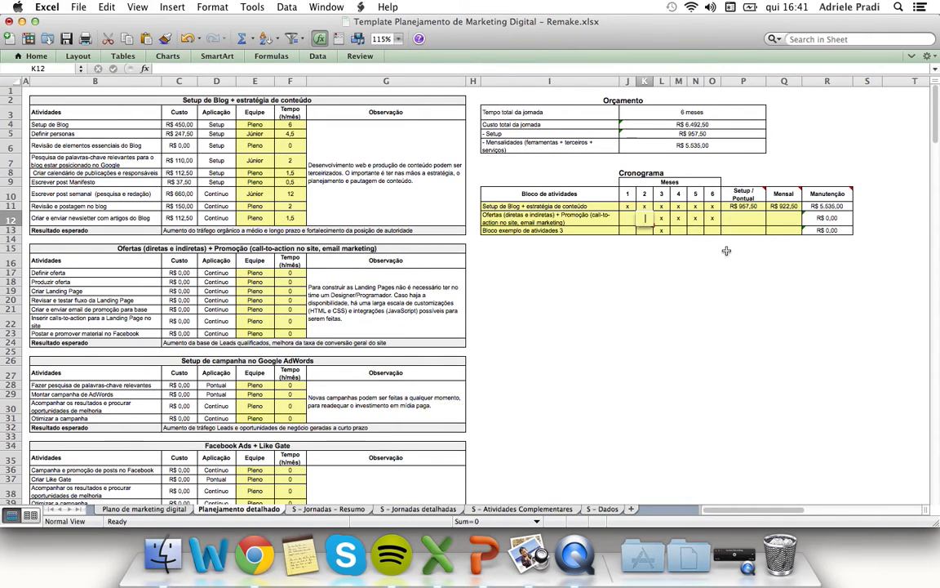
text(x)
key(Right)
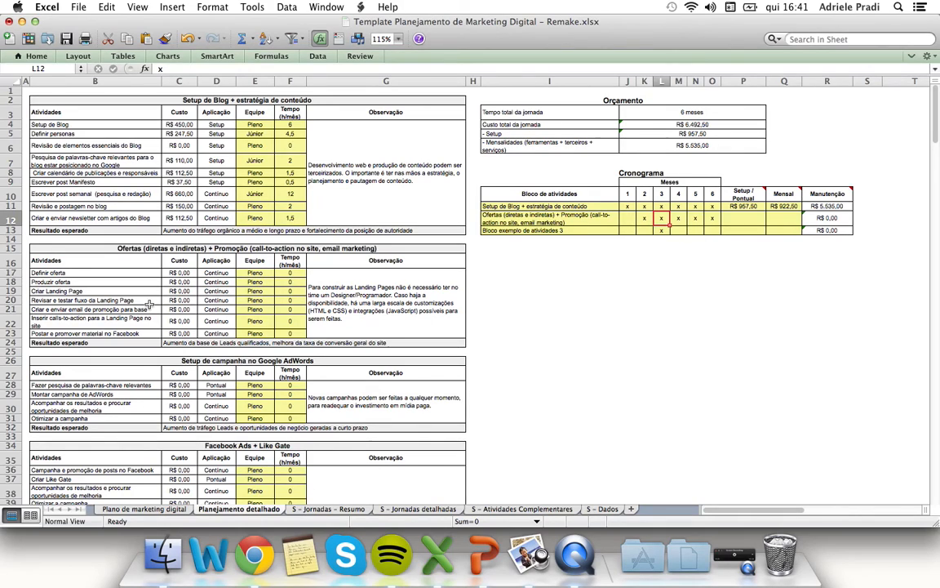
Enter the monthly hours in the Ofertas + Promoção block as =2*1 for Definir oferta and =2*8 for Produzir oferta
click(152, 302)
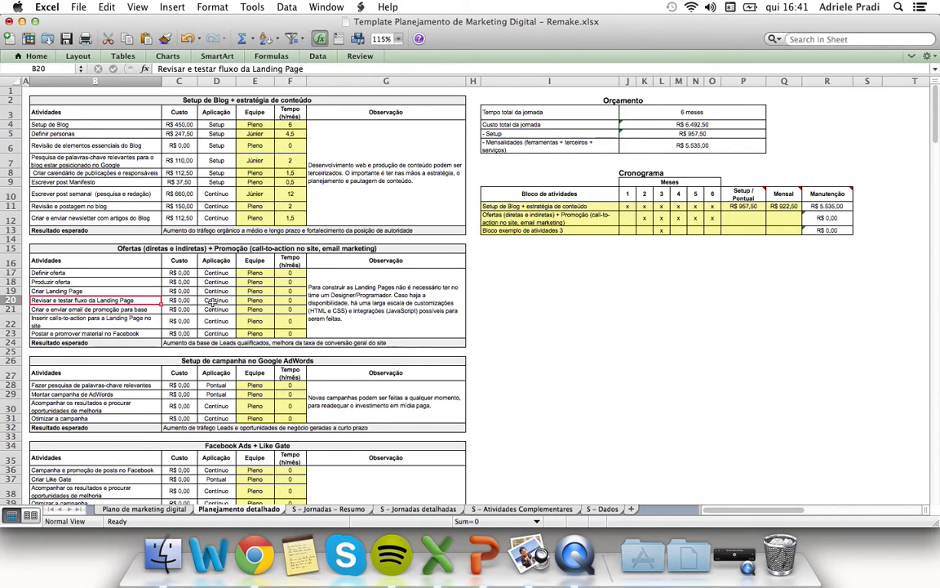
click(138, 309)
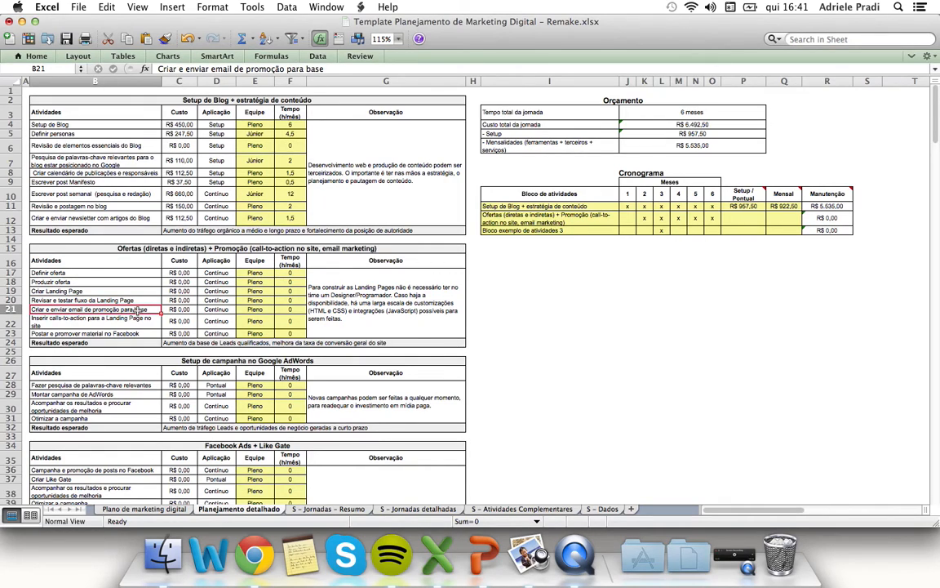
click(119, 323)
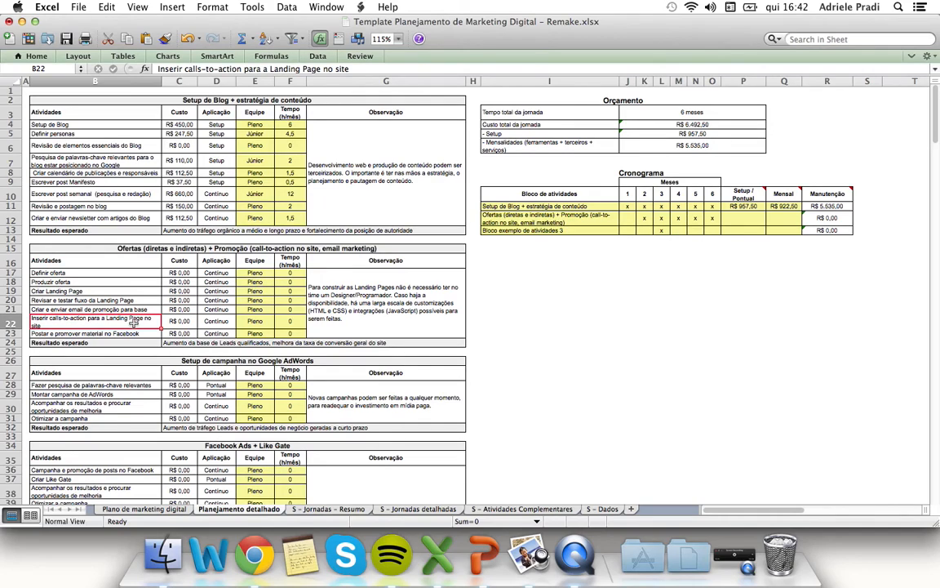
click(141, 333)
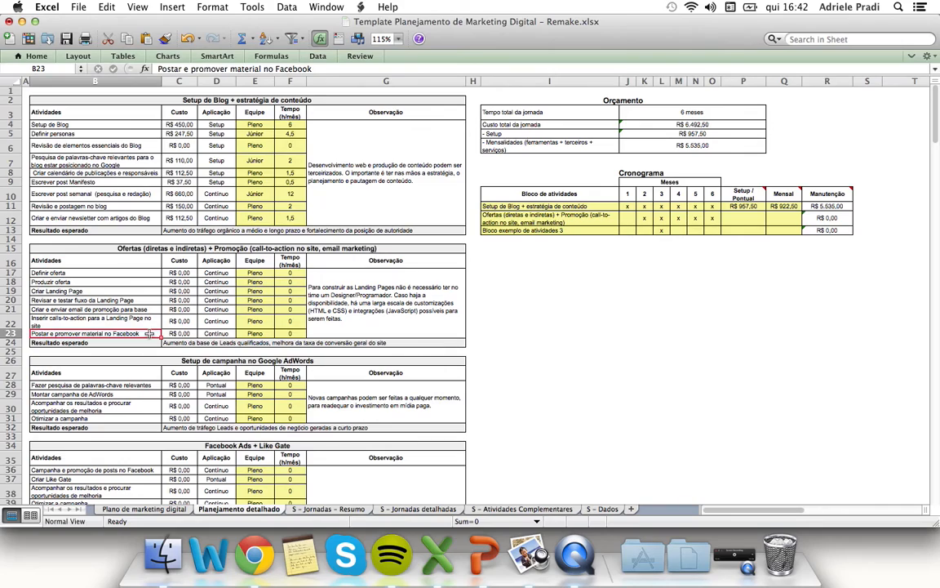
click(292, 272)
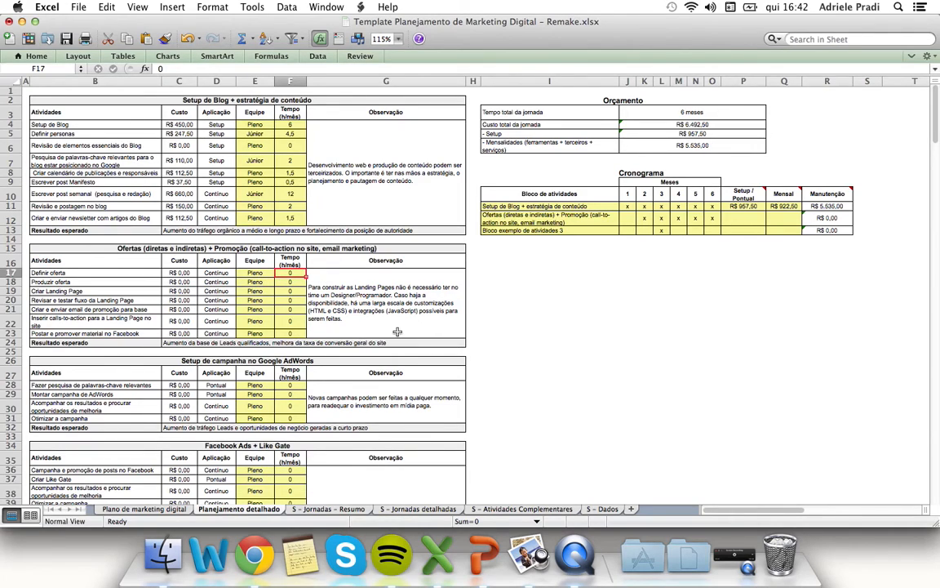
text(=)
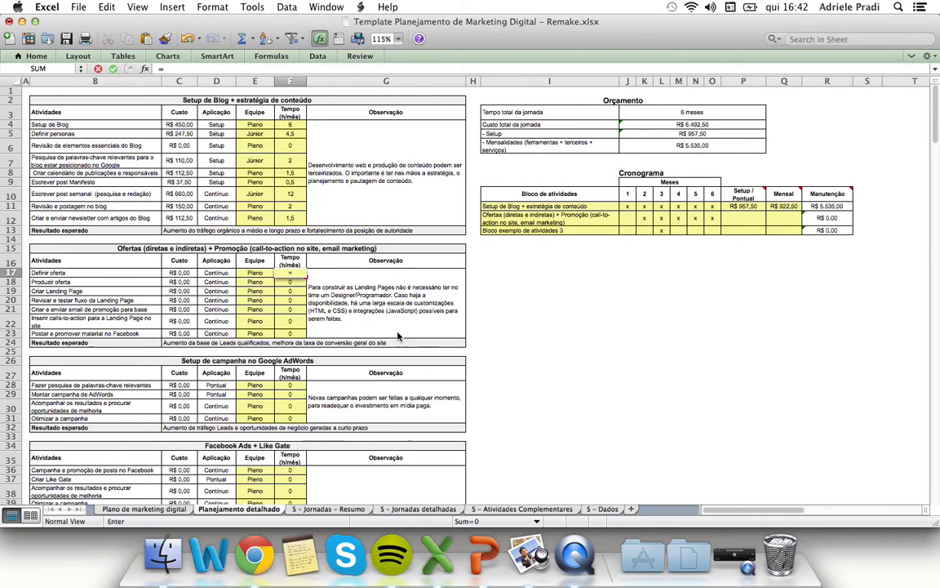
text(2*)
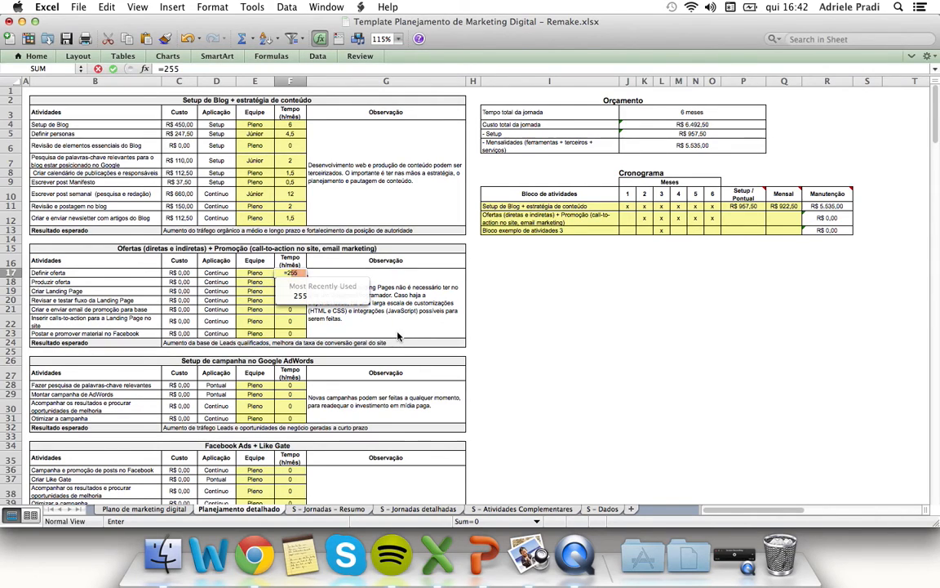
text(1)
key(Return)
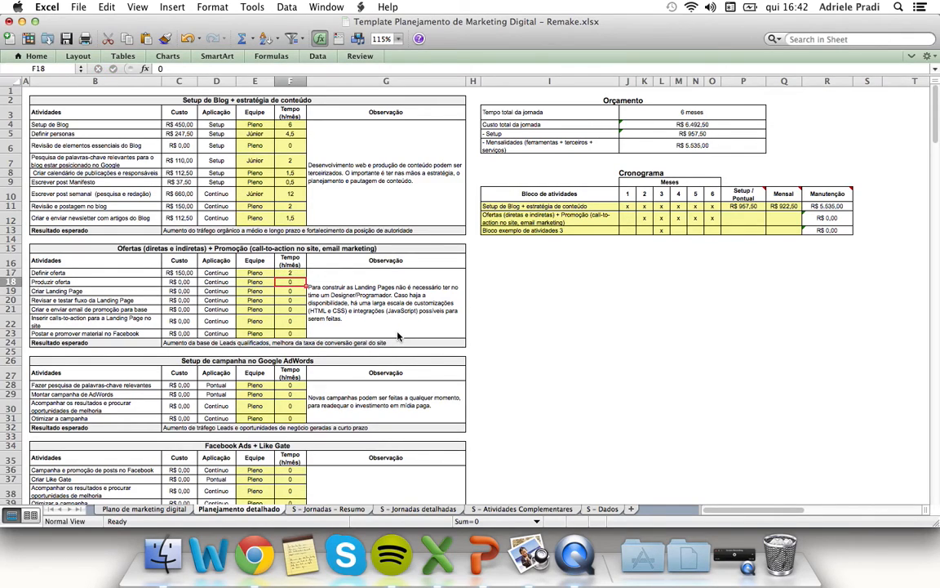
text(=2*)
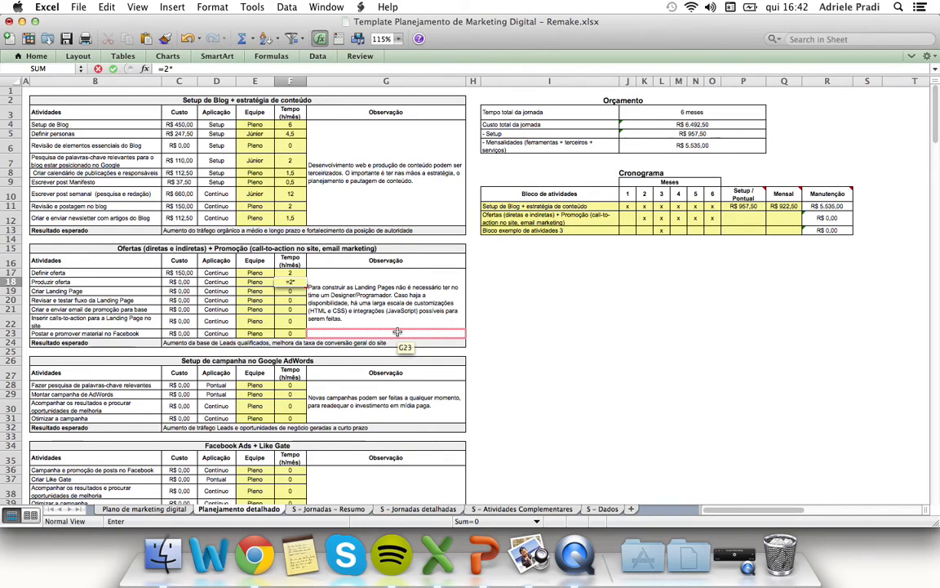
text(8)
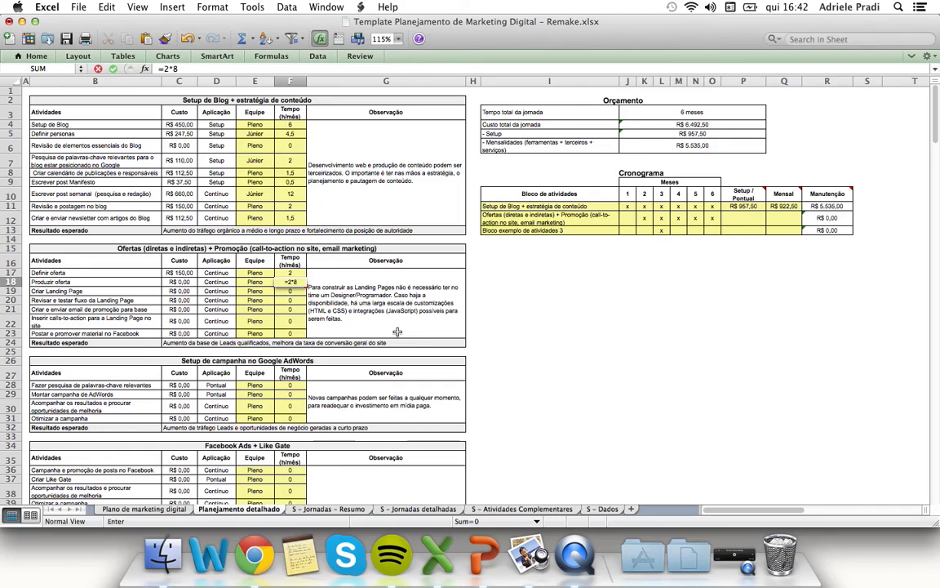
key(Return)
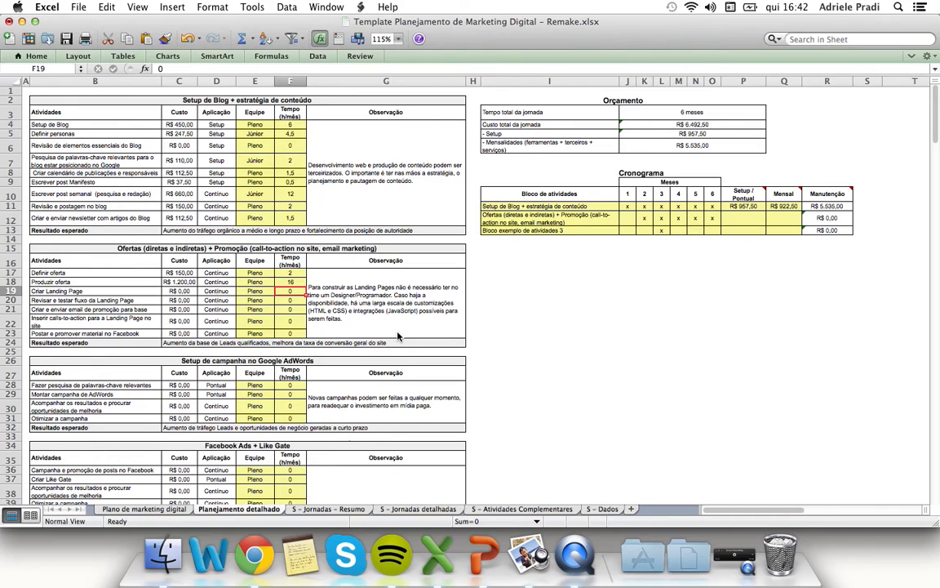
Enter =2*30 as the monthly time for Criar Landing Page
text(=)
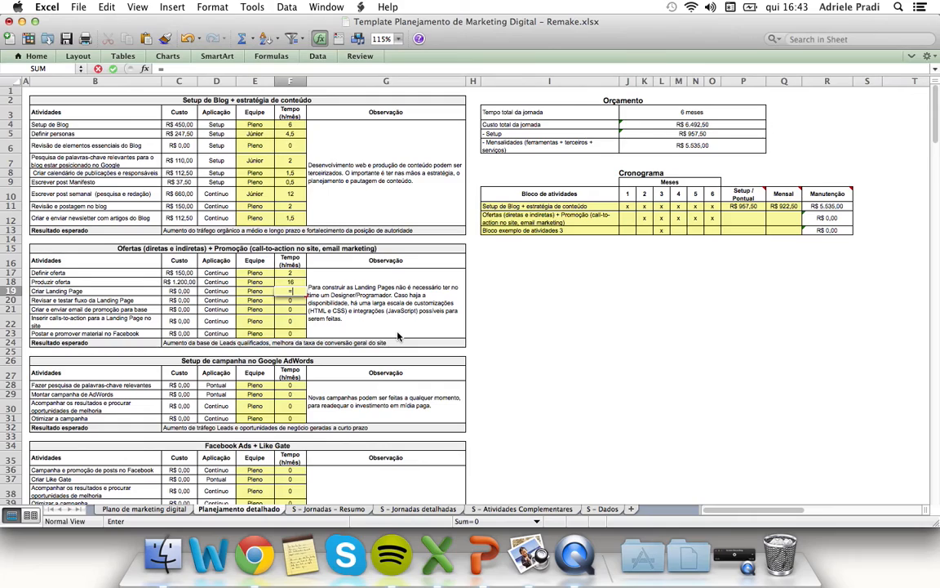
text(255)
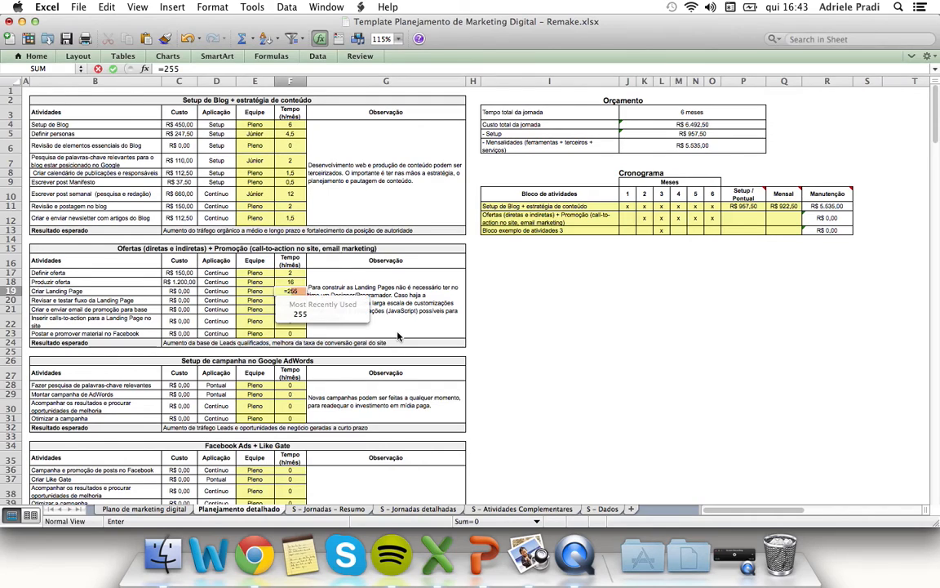
key(BackSpace)
key(BackSpace)
text(*)
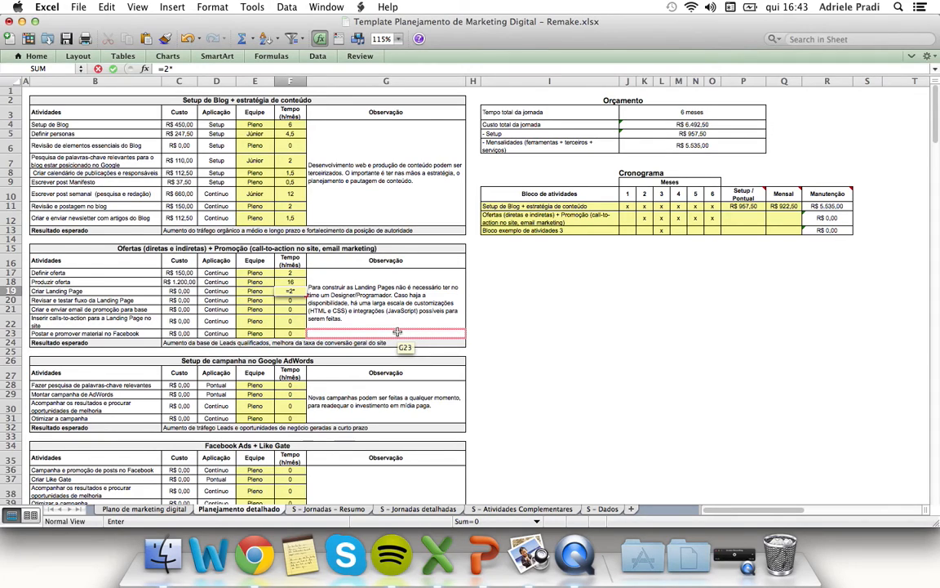
text(30)
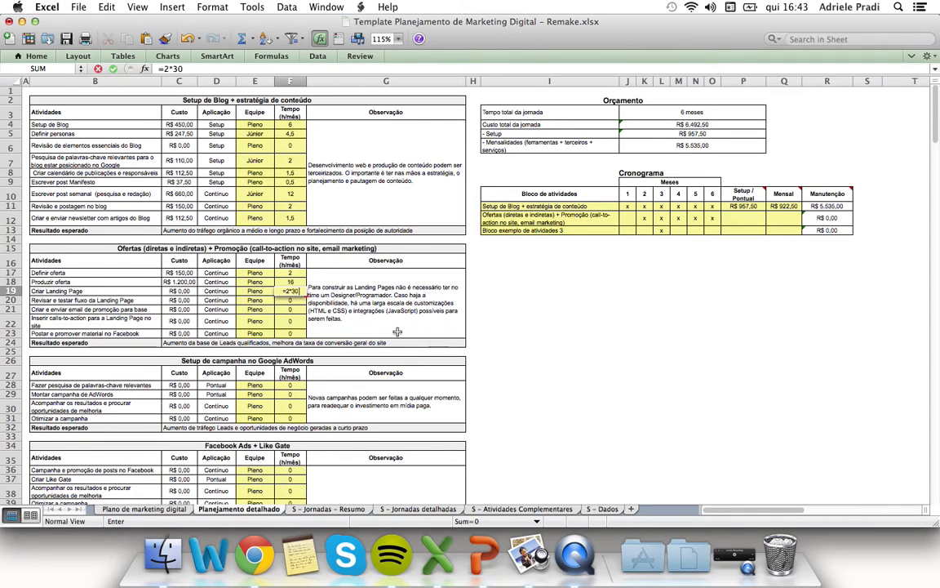
key(Return)
key(Up)
key(Down)
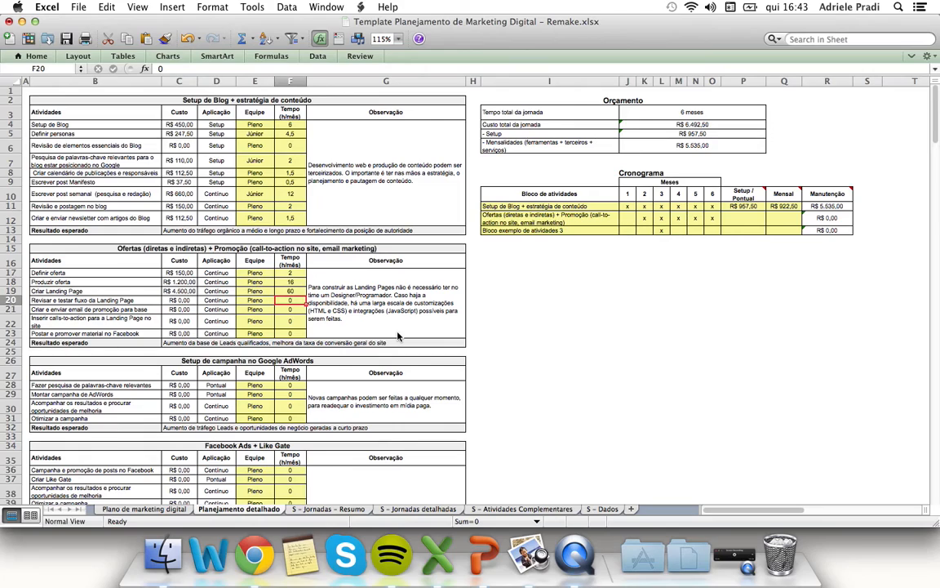
text(=255)
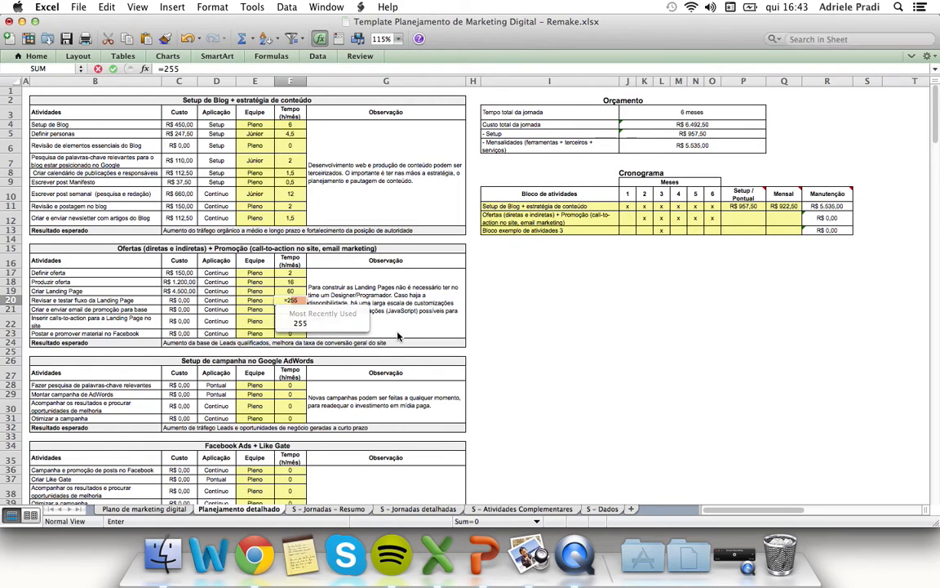
key(BackSpace)
key(BackSpace)
text(*)
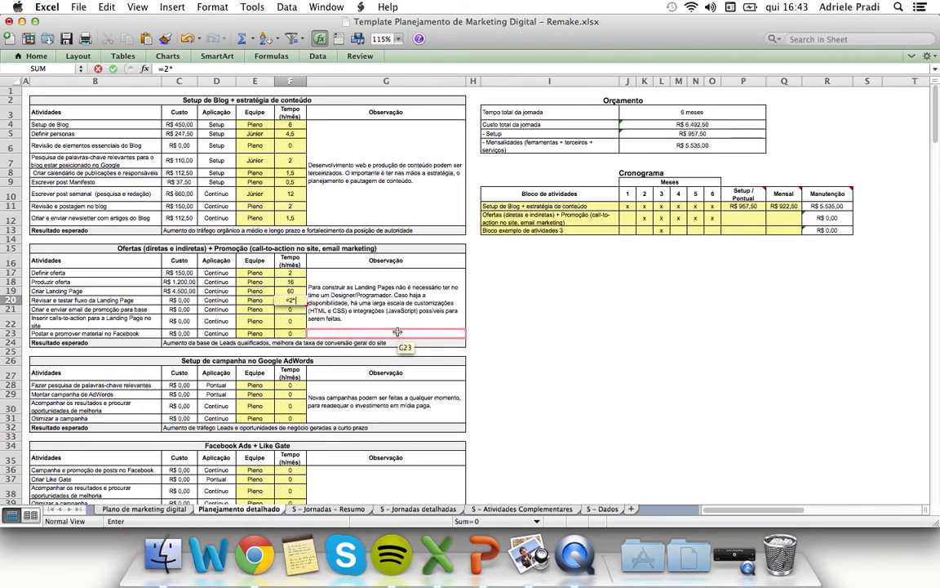
key(Up)
key(Escape)
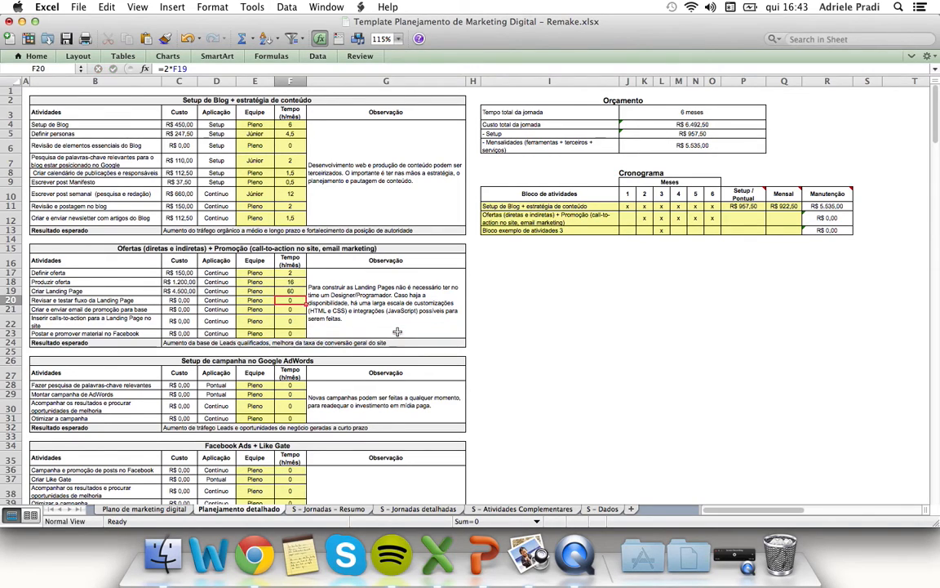
Correct the Criar Landing Page time formula by replacing the factor 30 so it gives 1 hour per month
key(Up)
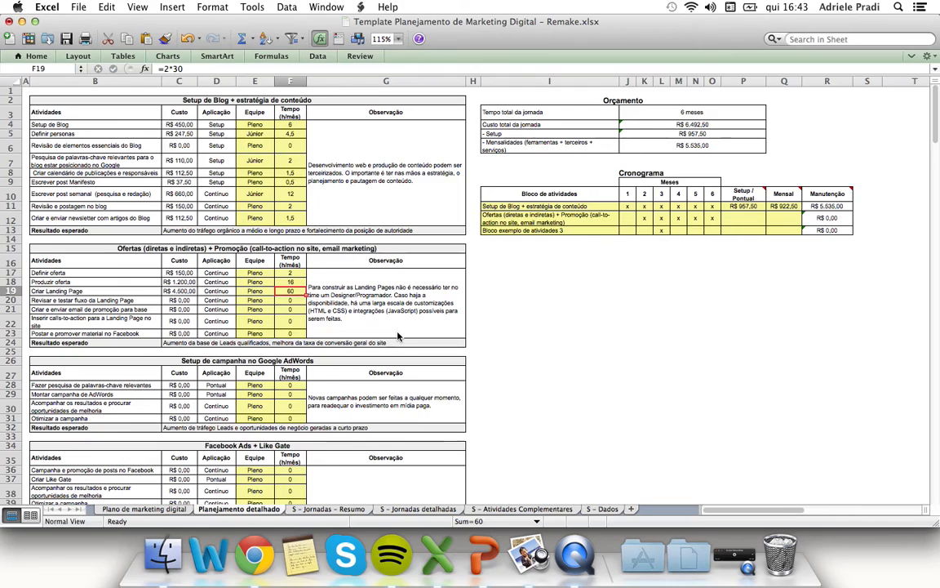
key(F1)
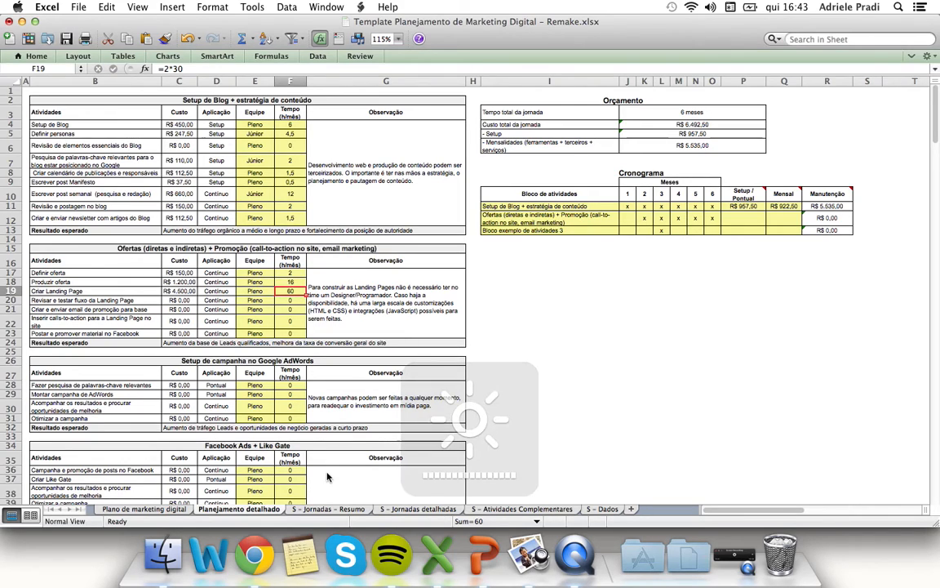
double_click(293, 290)
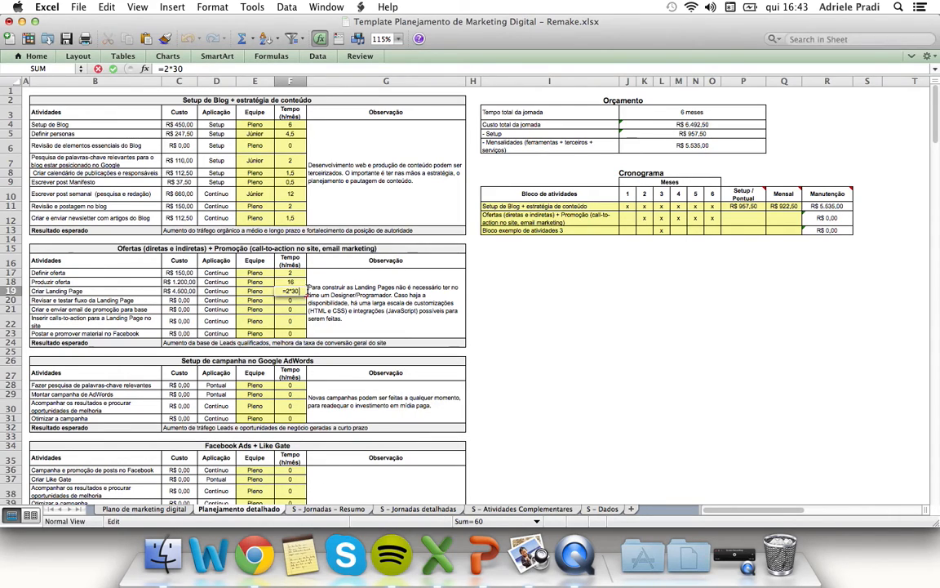
key(BackSpace)
key(BackSpace)
text(5)
key(Return)
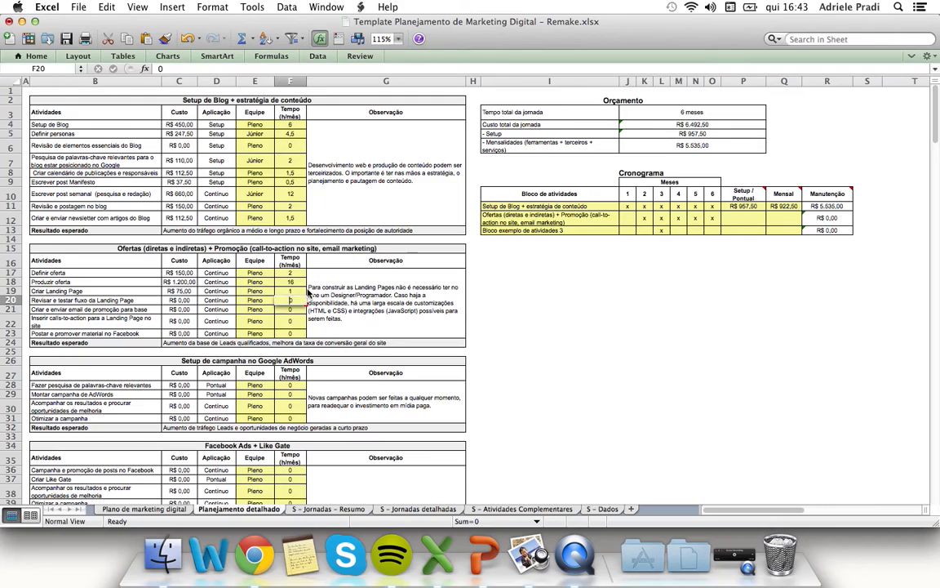
Set the monthly hours to 3 for the Landing Page flow review, 1 for the promotion email, 2 for the calls-to-action and 3 for Facebook promotion
text(3)
key(Return)
key(Return)
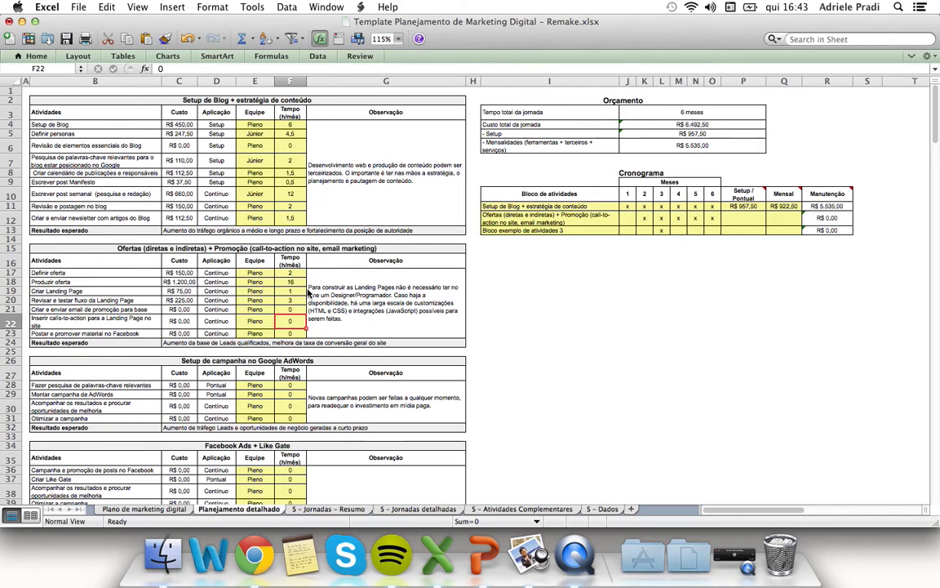
key(Up)
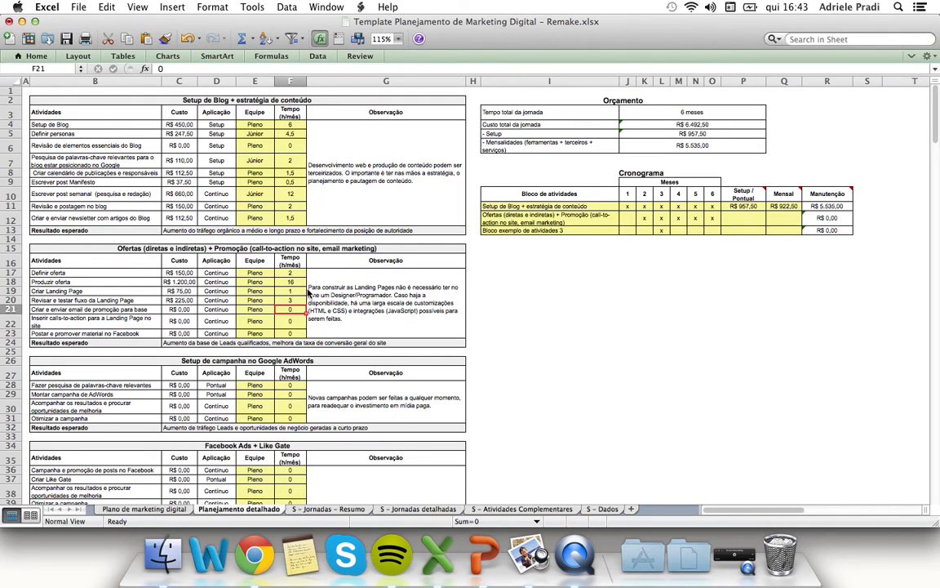
text(1)
key(Return)
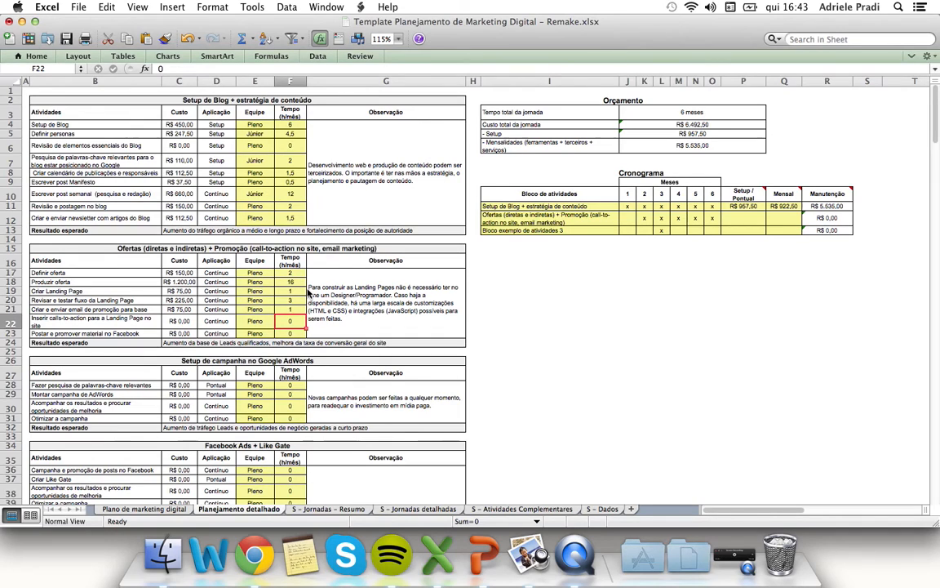
text(2)
key(Return)
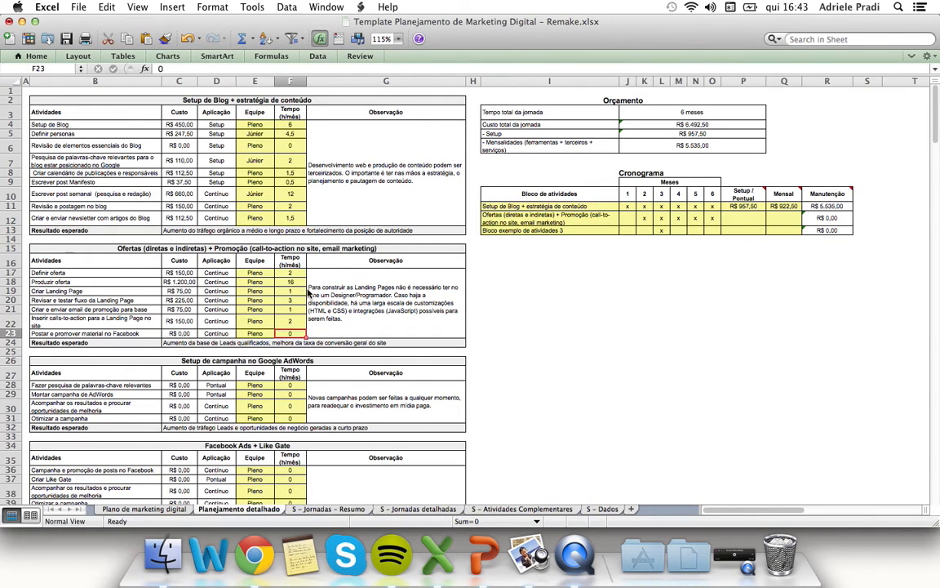
text(3)
click(309, 292)
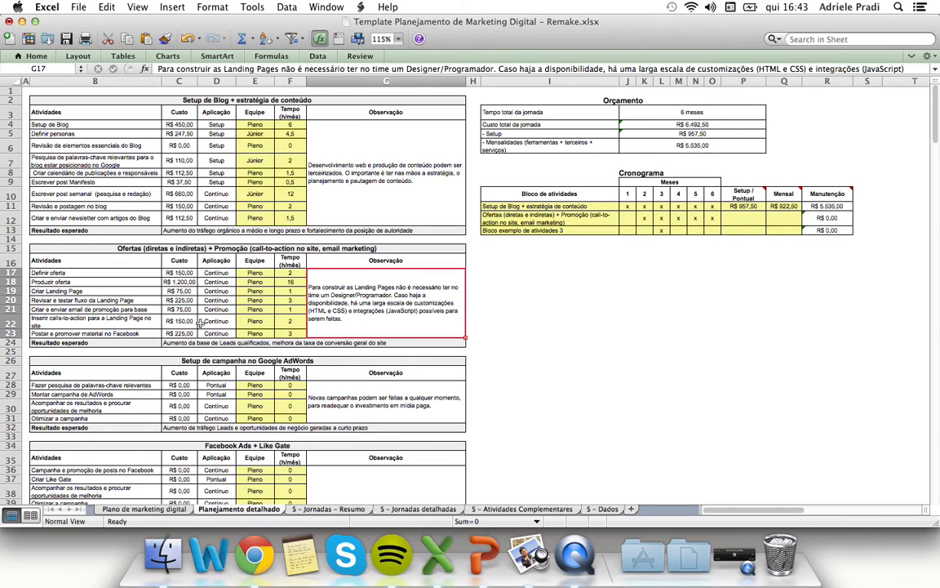
Enter the monthly cost of the Ofertas + Promoção block in the Cronograma as =SUM(C17:C23)
click(753, 220)
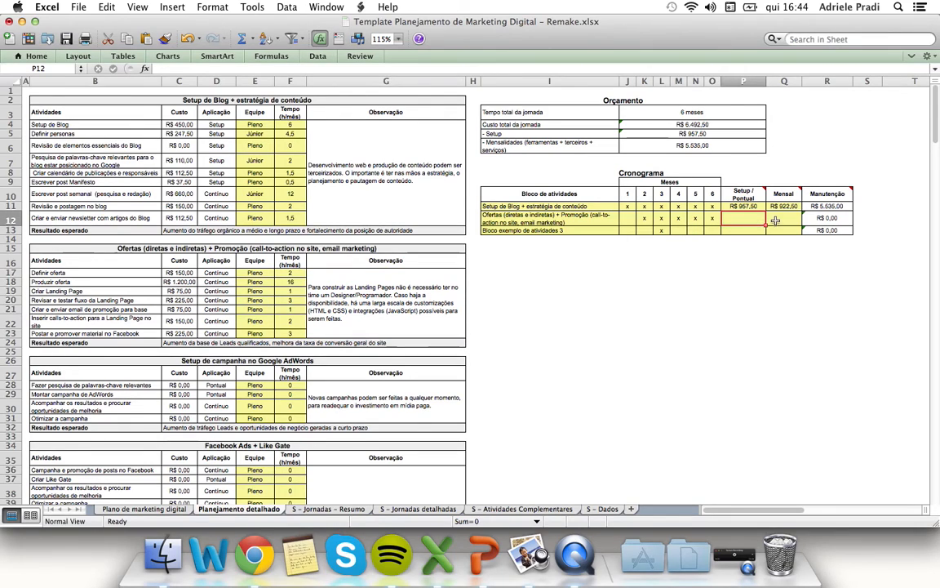
click(789, 221)
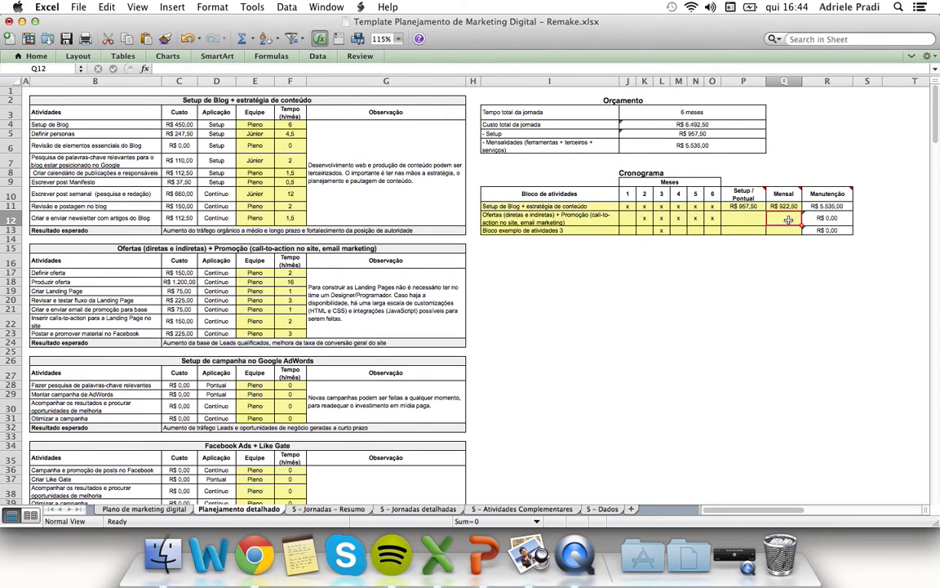
text(=)
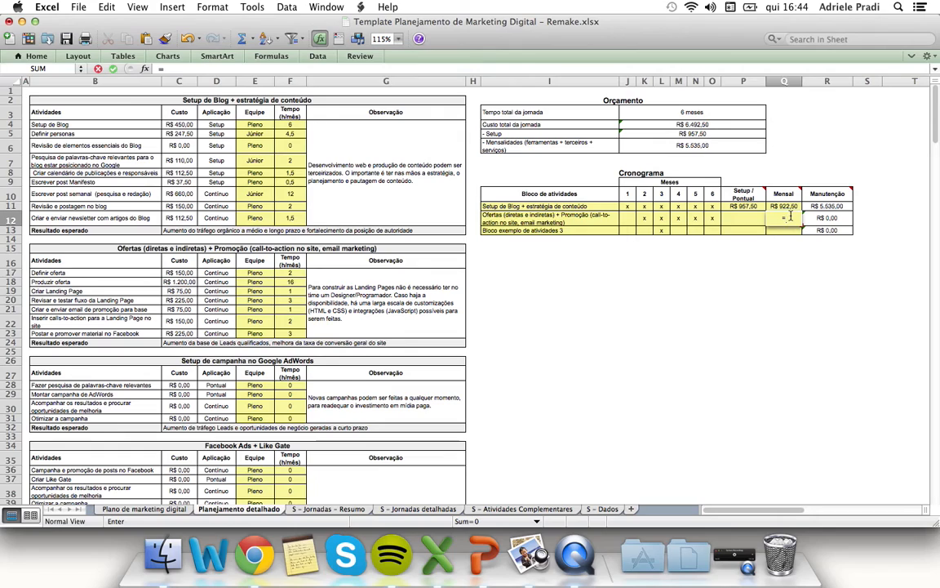
text(SUM)
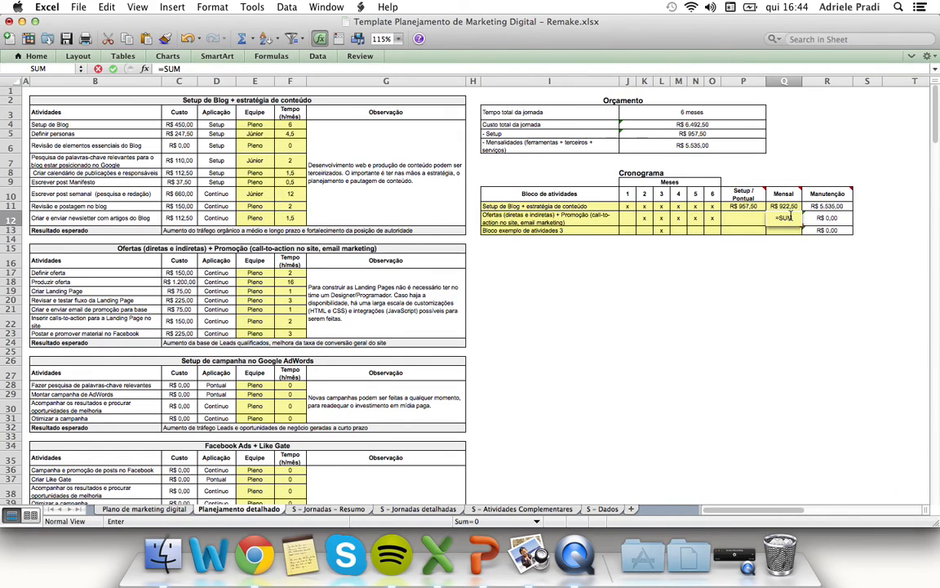
text(()
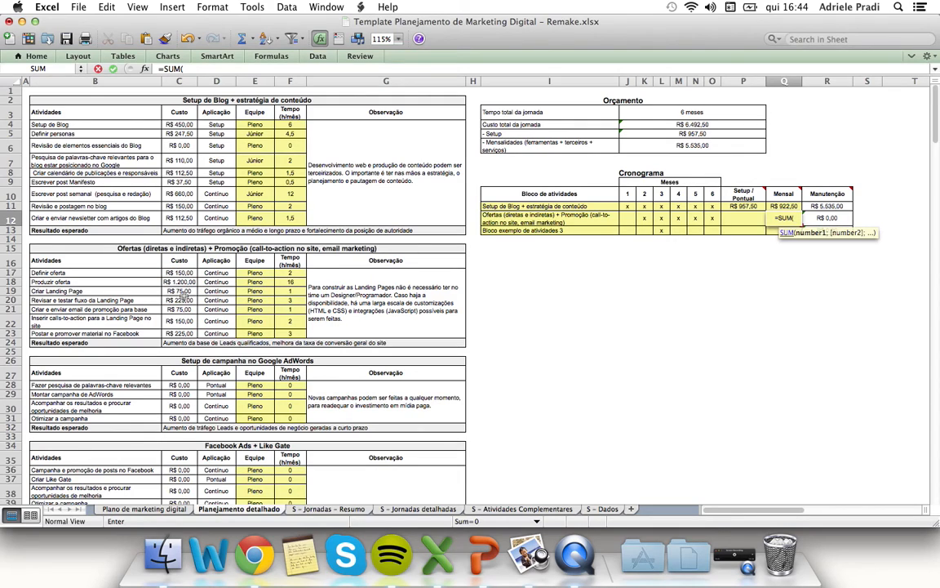
drag(176, 273, 176, 334)
text())
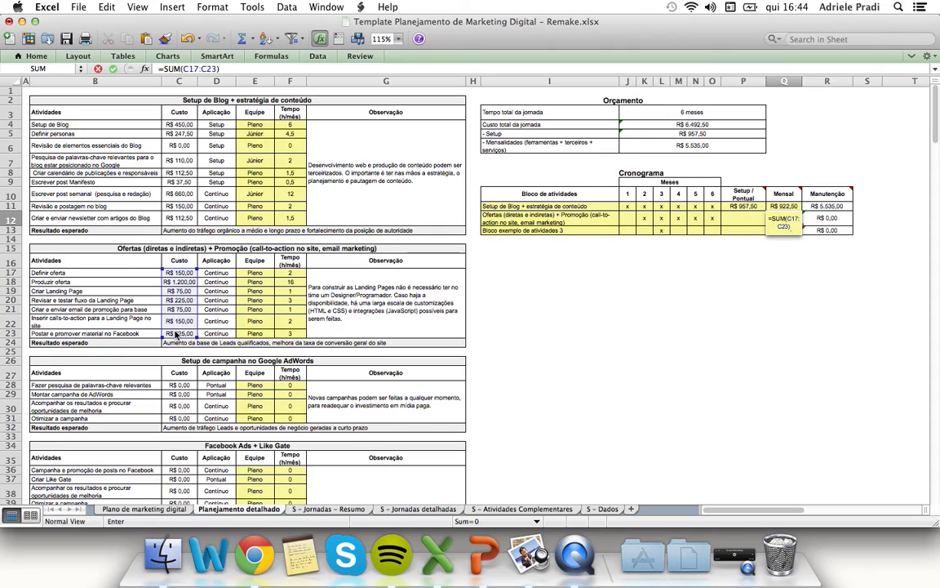
key(Return)
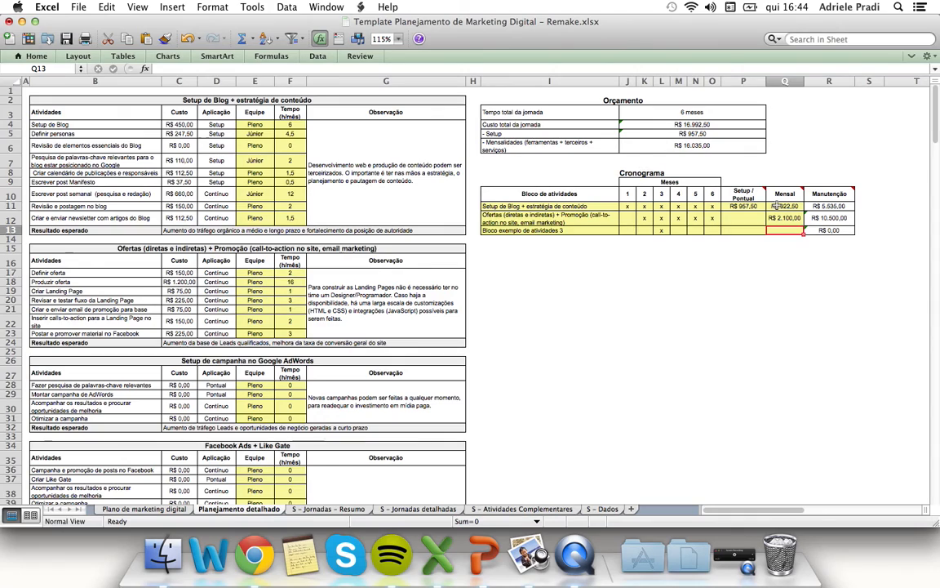
click(535, 218)
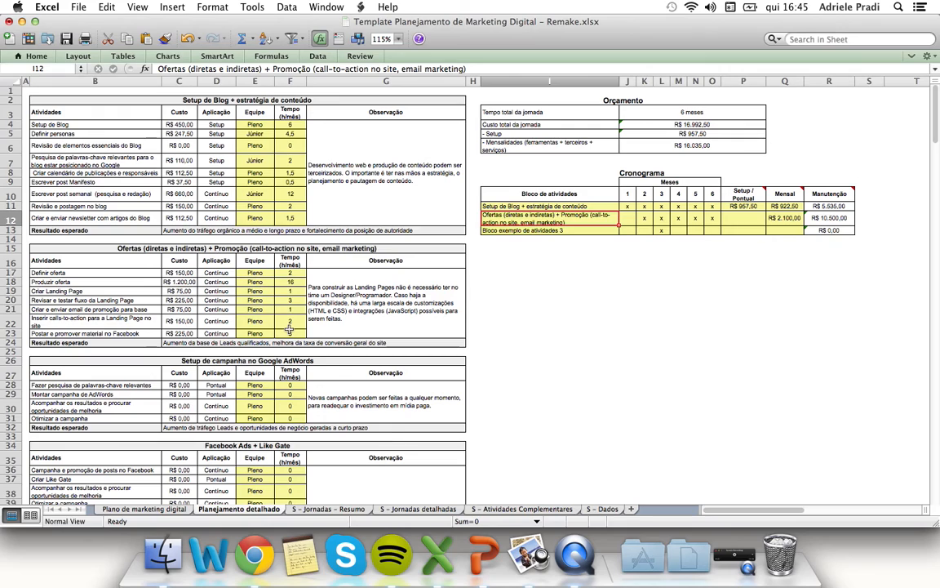
click(254, 292)
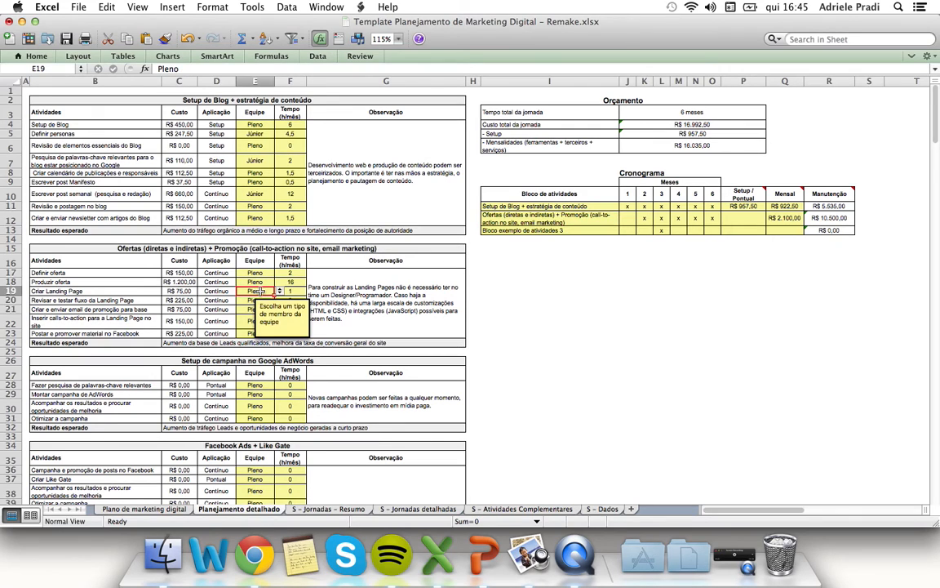
click(289, 291)
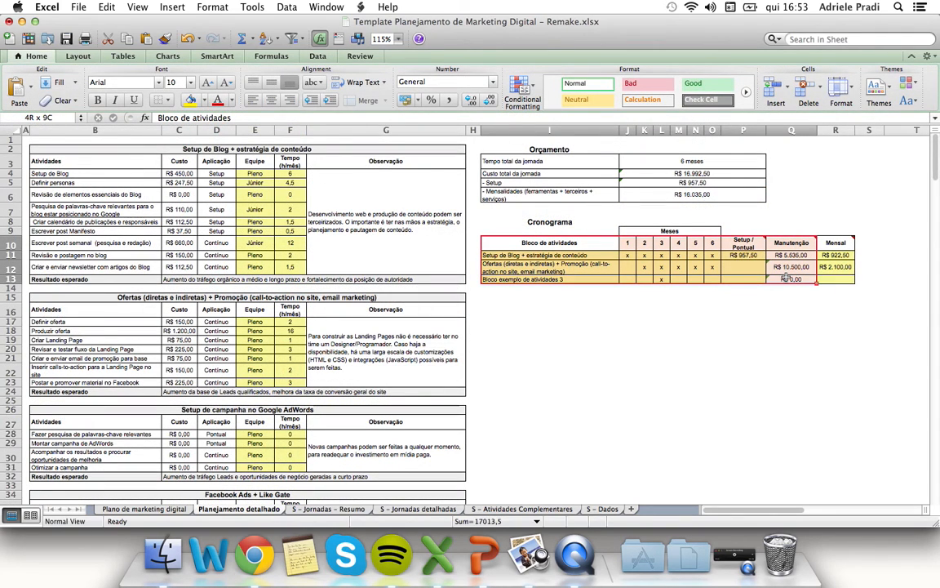
drag(785, 278, 779, 276)
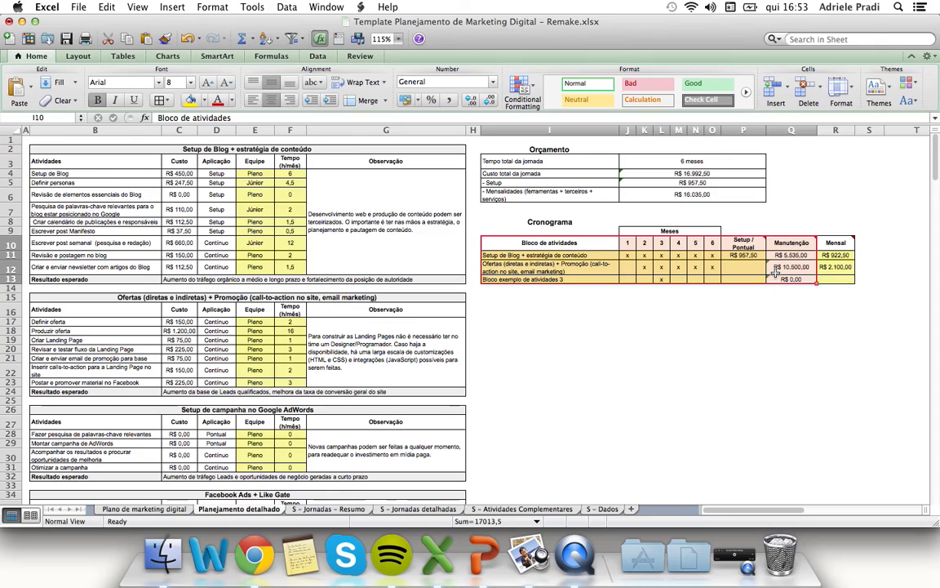
key(super+c)
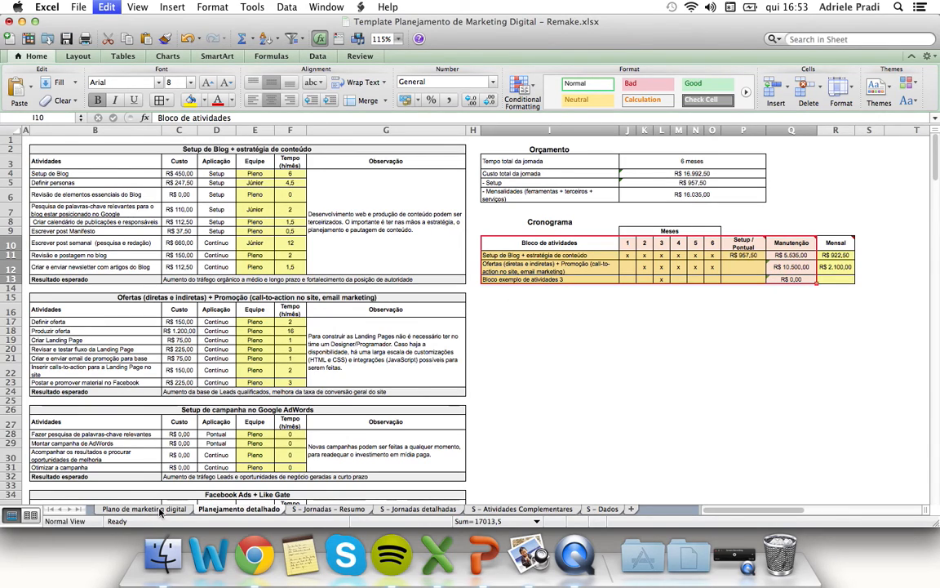
key(ctrl+Page_Up)
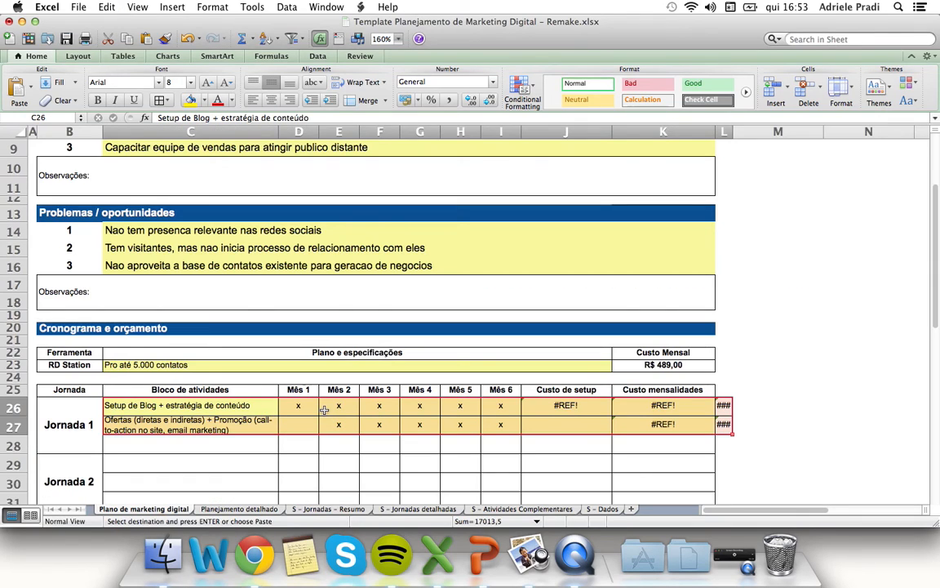
click(214, 390)
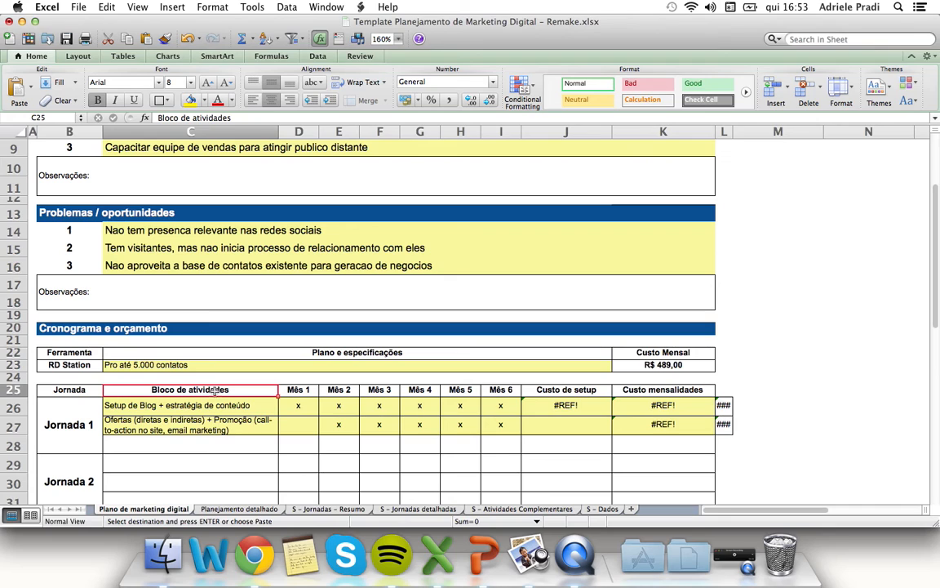
click(244, 508)
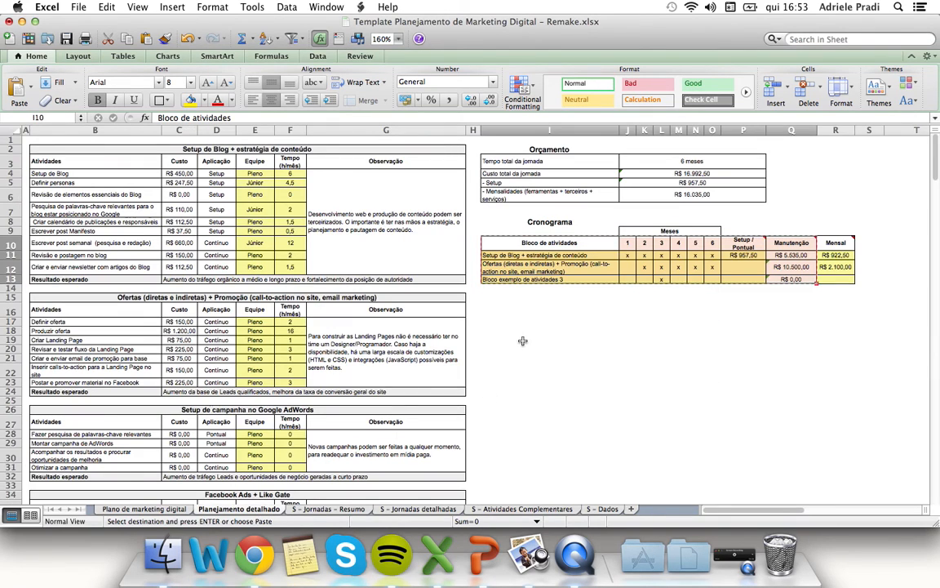
Copy the first two Cronograma block rows through Manutenção and paste them over the Jornada 1 rows of Plano de marketing digital
click(560, 266)
drag(559, 254, 808, 267)
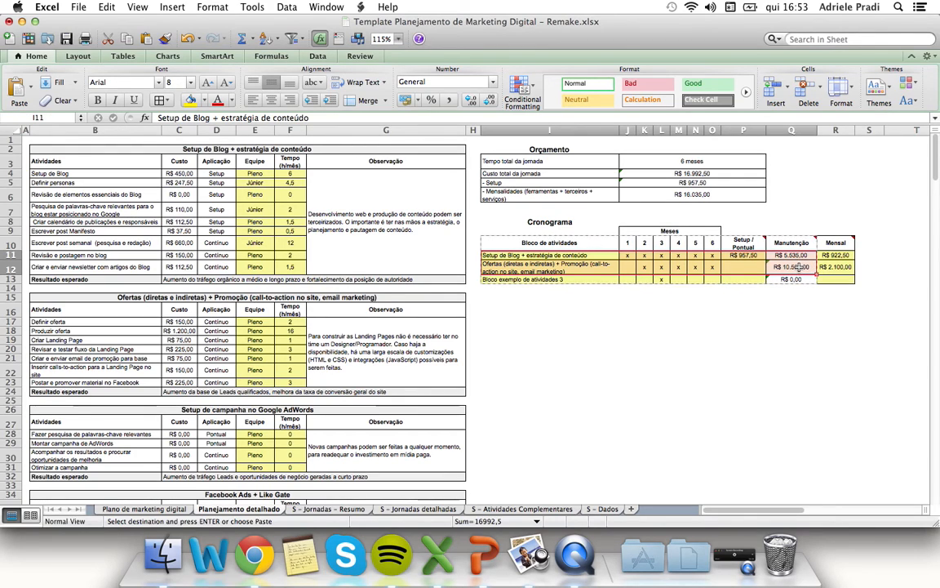
key(super+c)
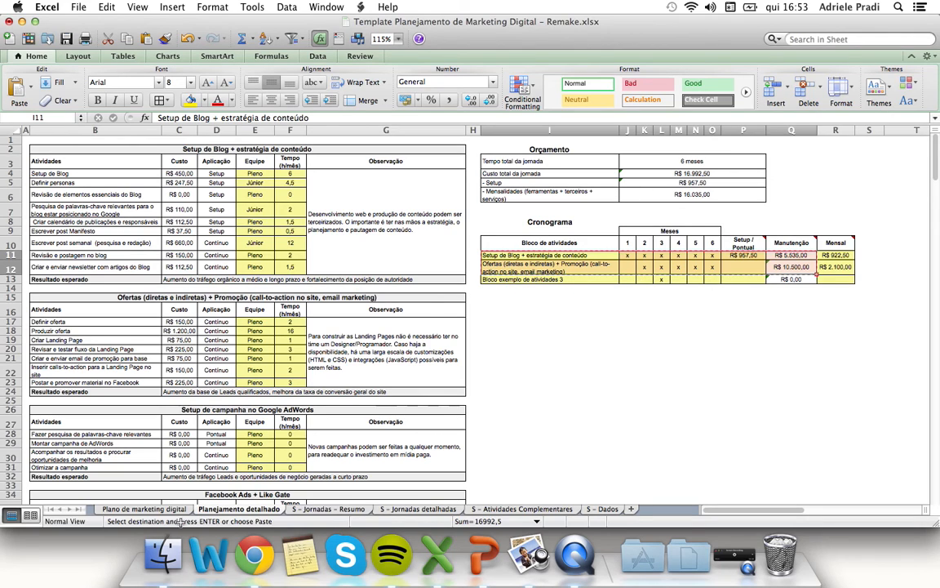
click(149, 510)
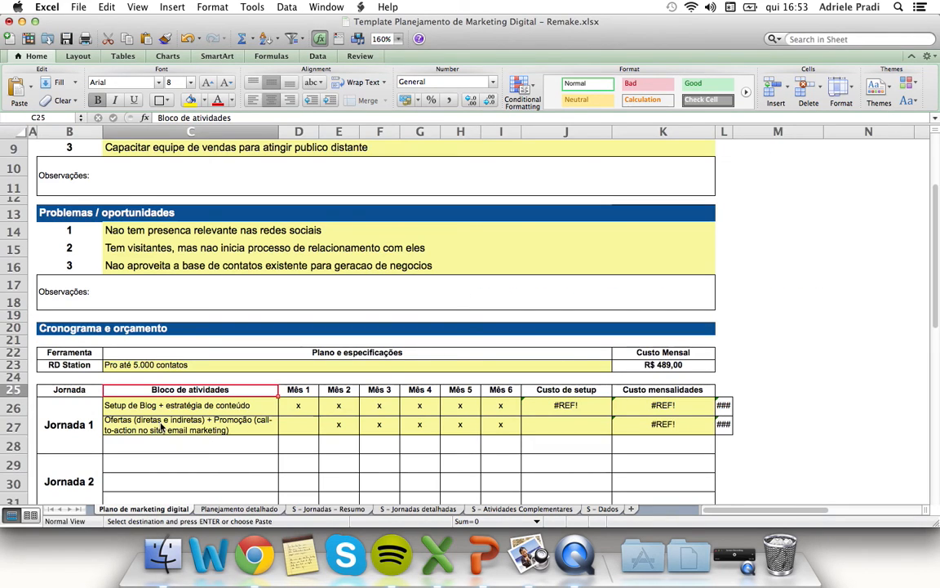
click(177, 406)
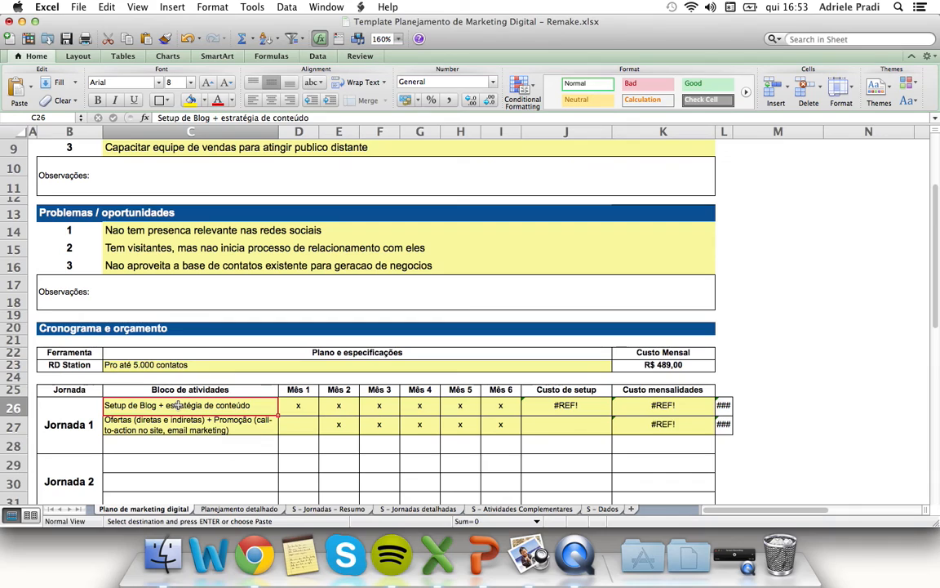
drag(177, 405, 663, 425)
key(Return)
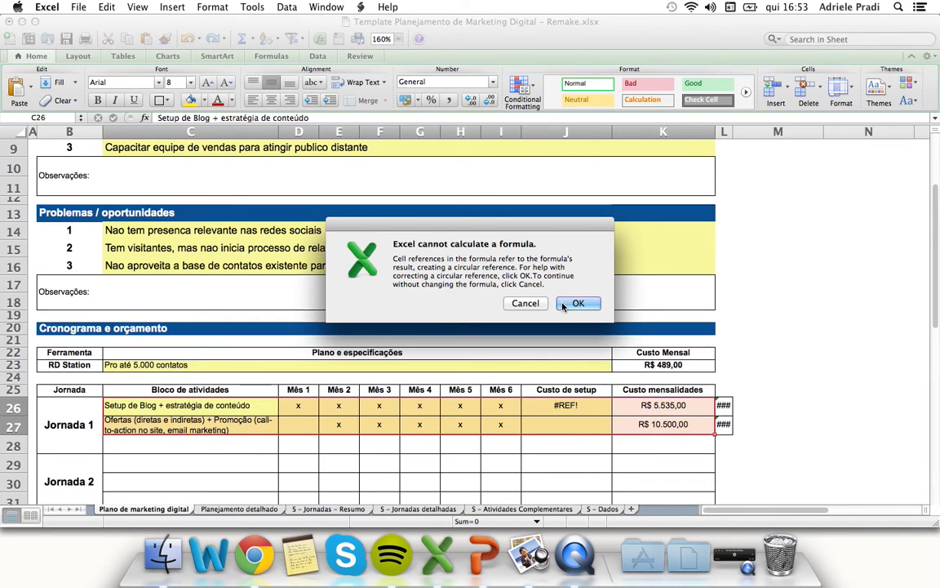
click(562, 306)
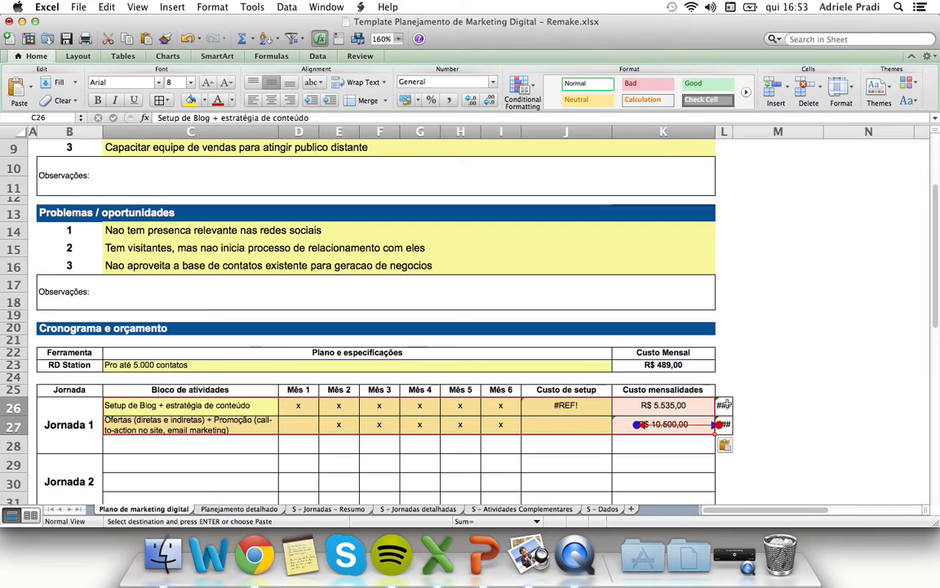
Switch the pasted Jornada 1 rows to values only and close the circular reference help
click(727, 445)
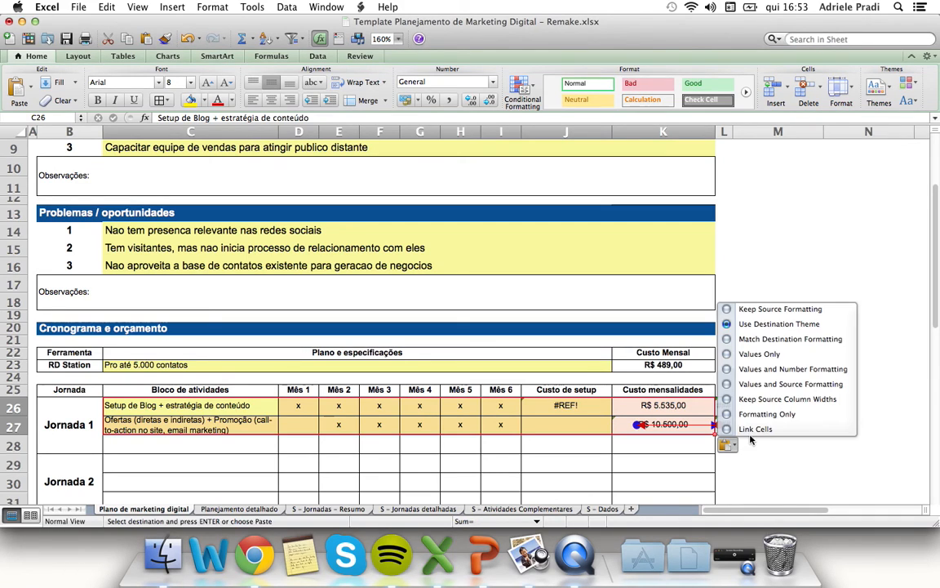
click(765, 354)
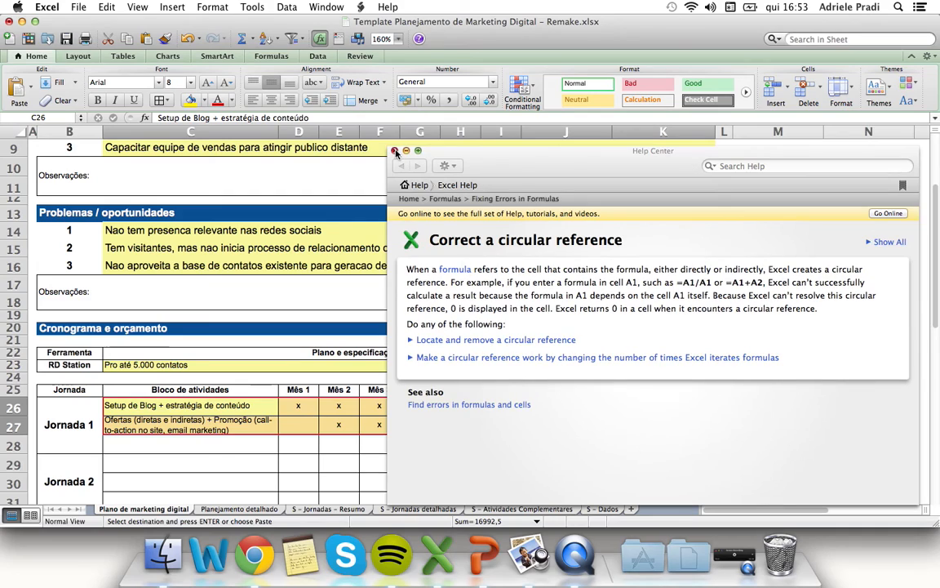
click(394, 151)
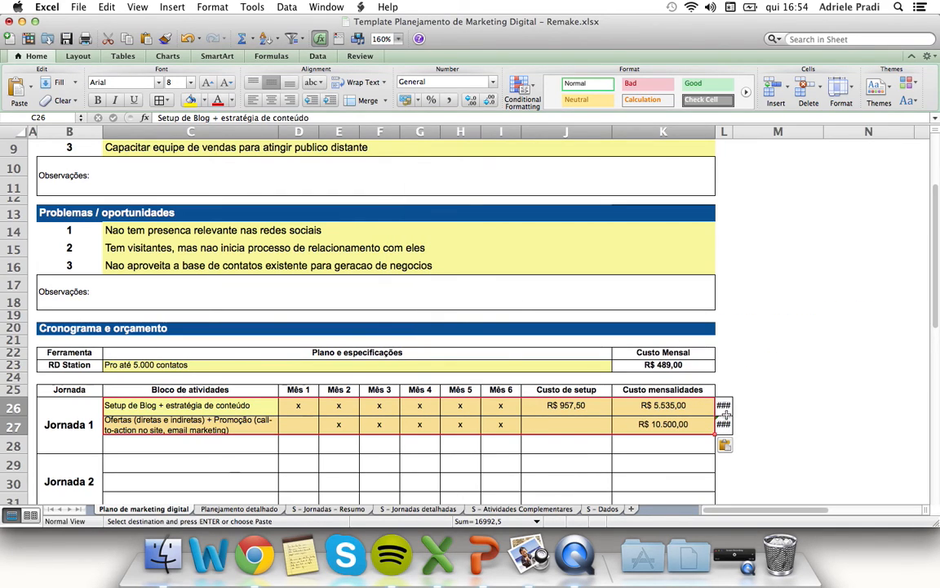
Clear the leftover formulas in L26:L27 beside the Jornada 1 monthly costs
drag(725, 407, 725, 424)
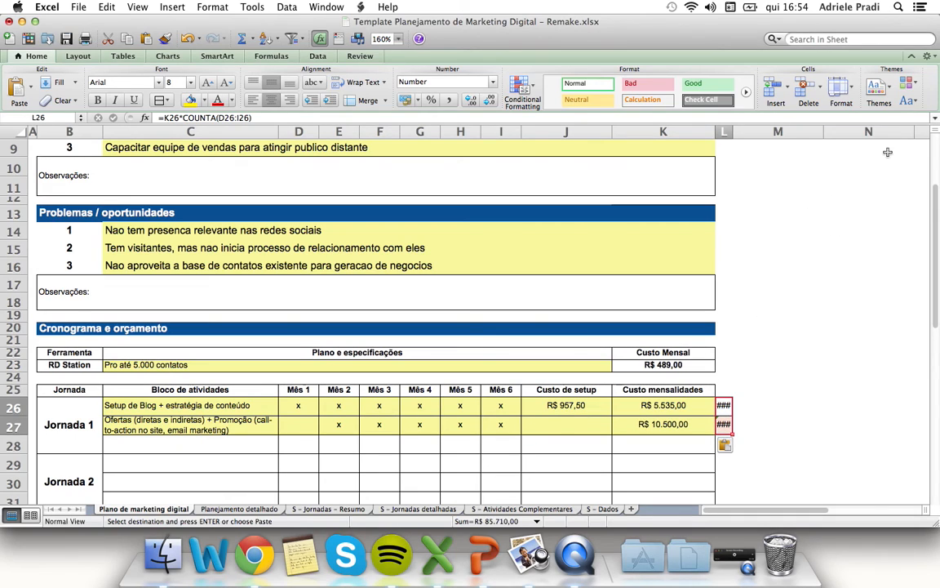
click(818, 85)
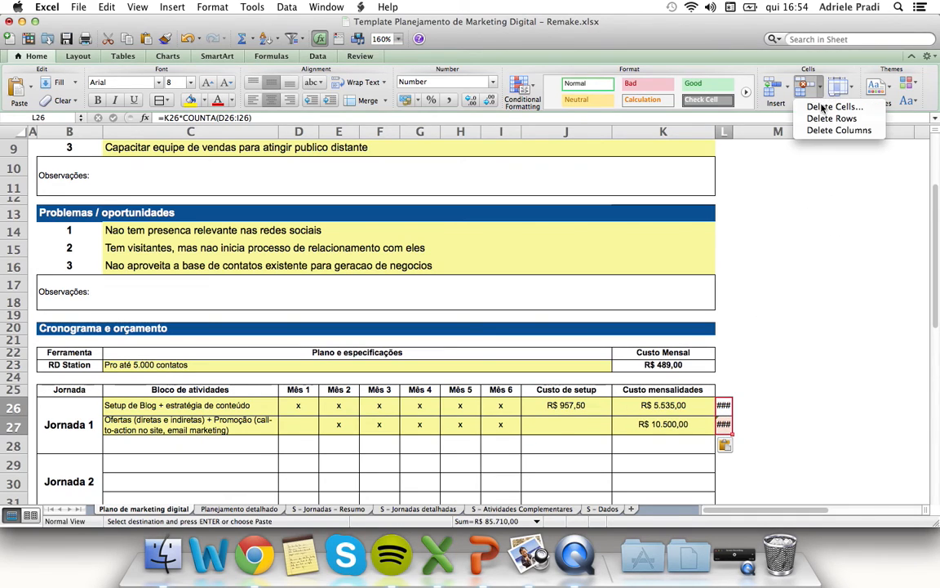
click(829, 107)
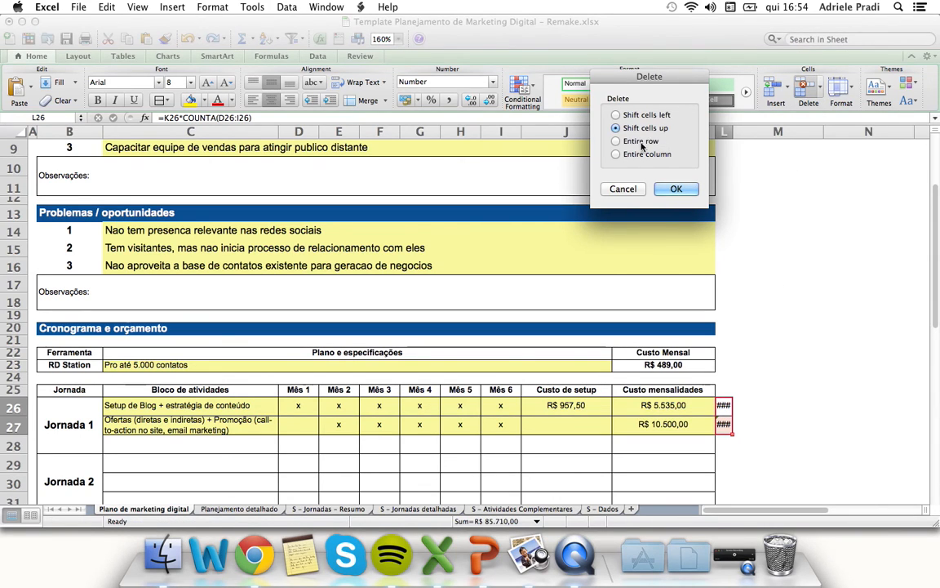
click(622, 189)
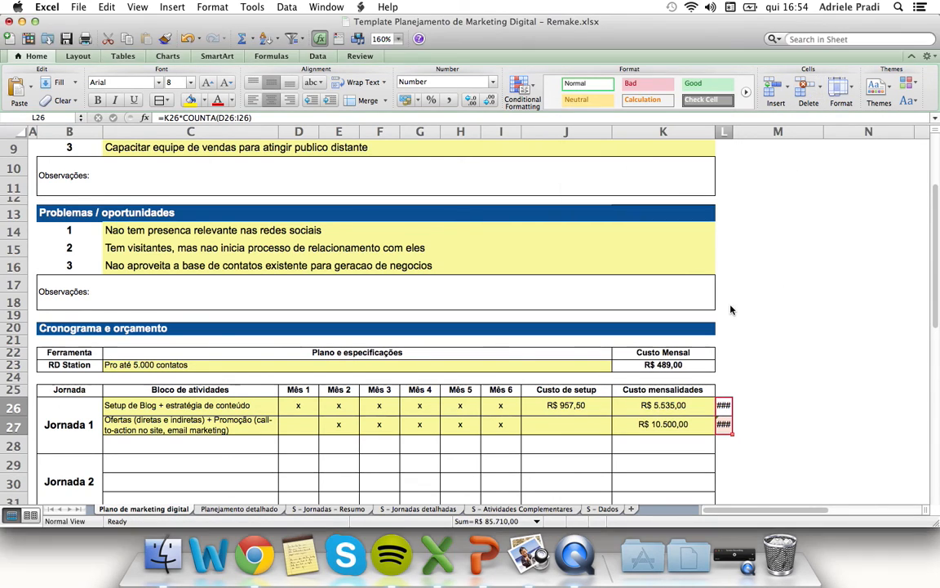
click(767, 406)
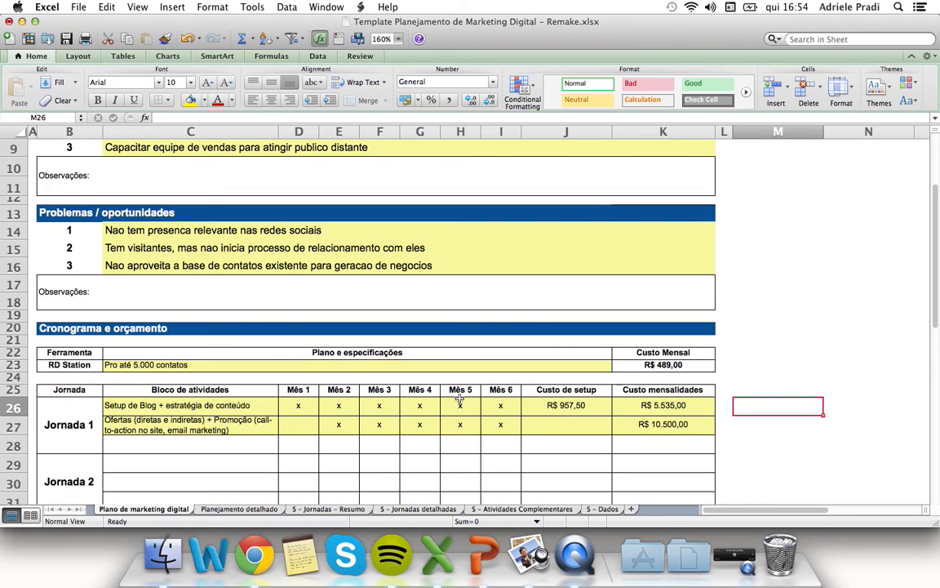
Review the pasted Jornada 1 schedule and costs and the Custo total da jornada cell
drag(270, 404, 302, 406)
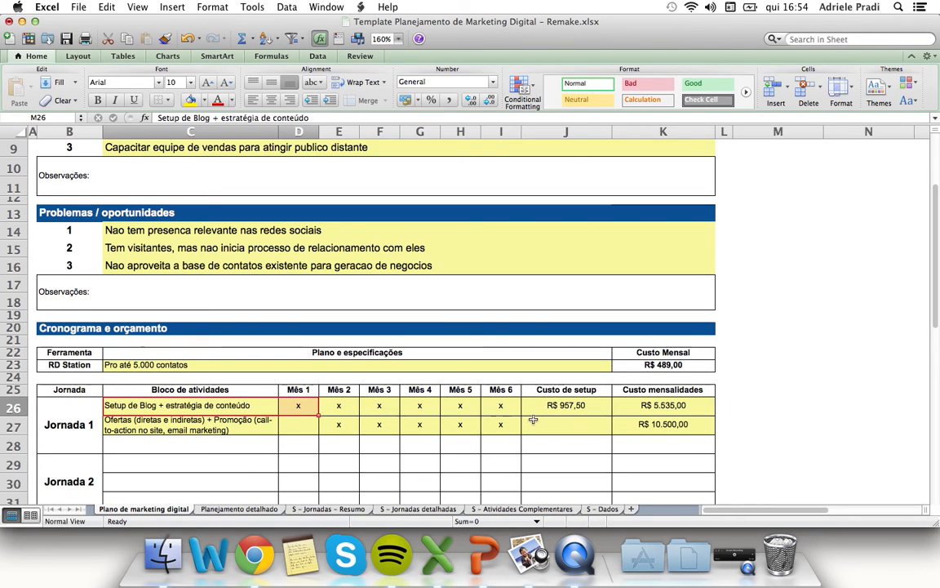
shift+click(663, 424)
scroll(650, 413, up, 1)
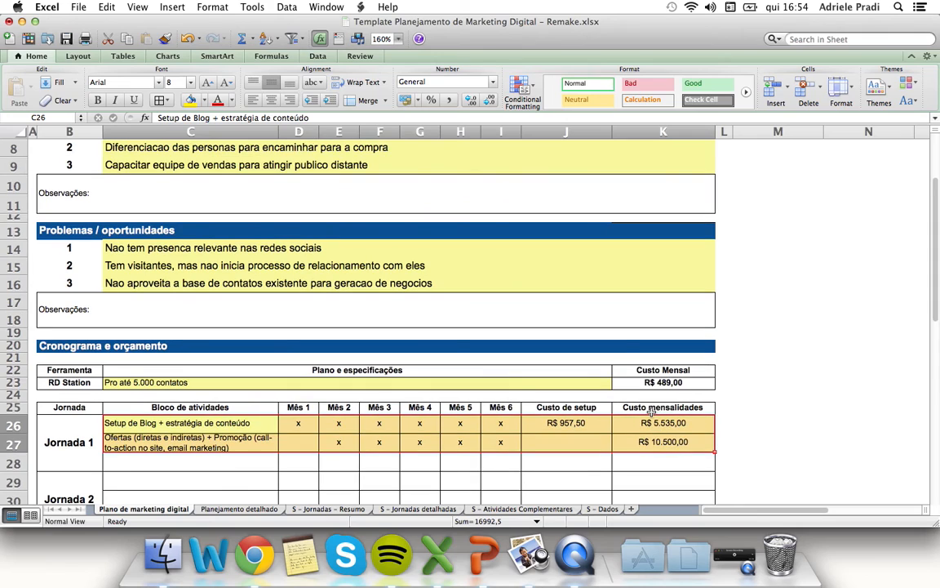
scroll(650, 413, up, 2)
scroll(720, 399, down, 5)
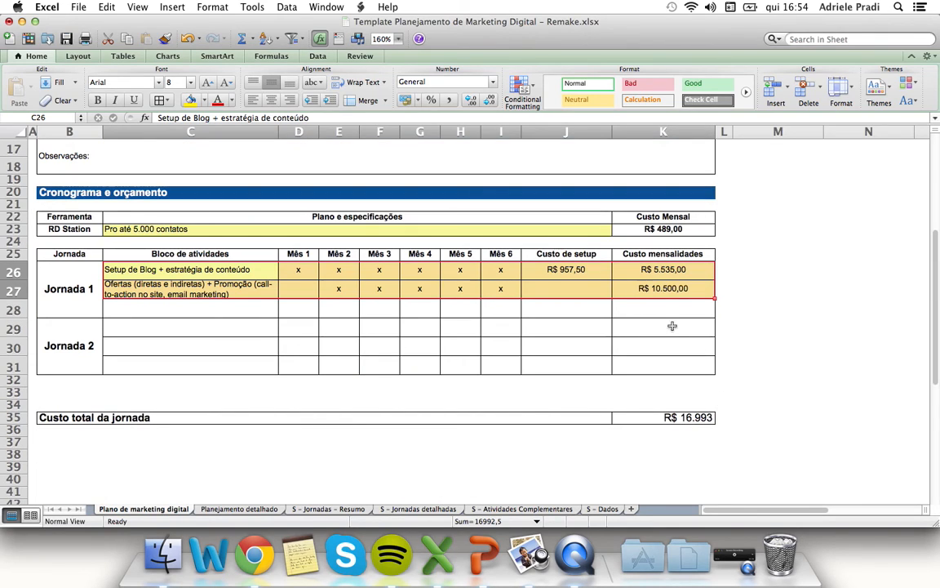
click(688, 417)
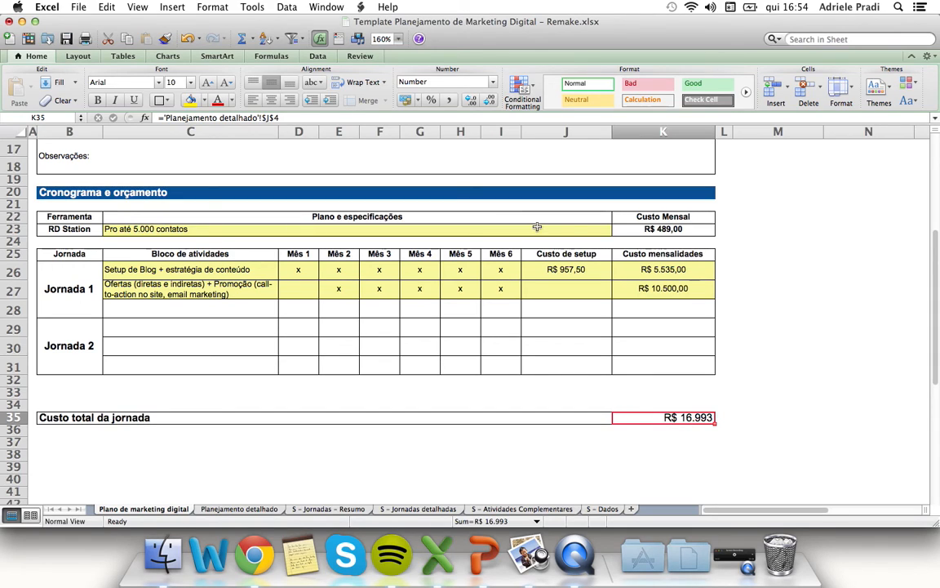
Examine the RD Station plan options in C23 and the plan prices and Funcionalidades link on the S – Dados sheet
click(563, 230)
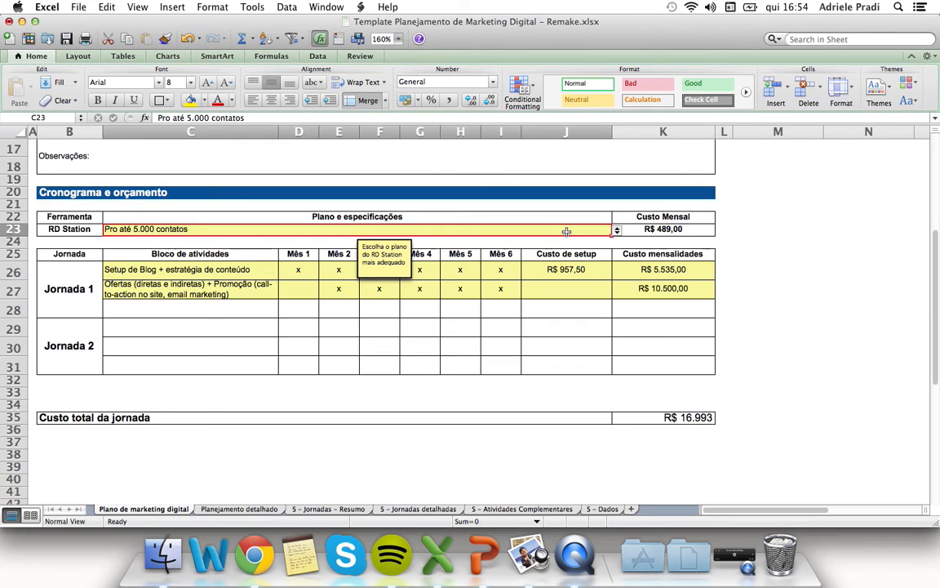
click(618, 233)
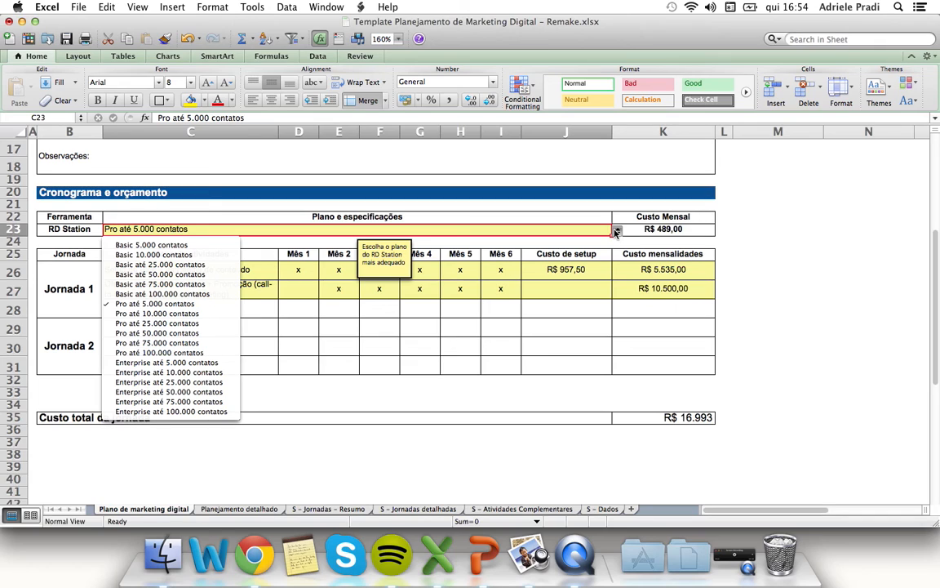
click(618, 232)
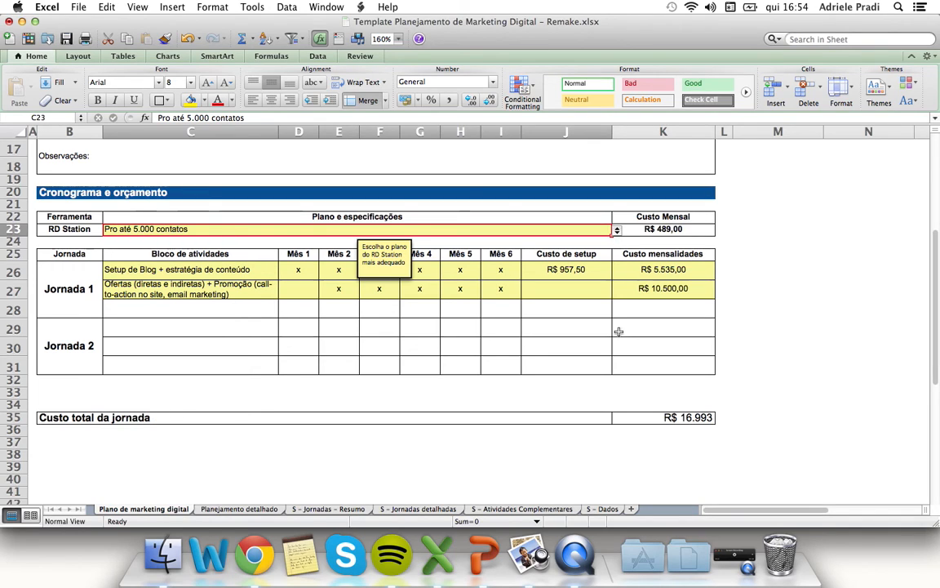
click(603, 509)
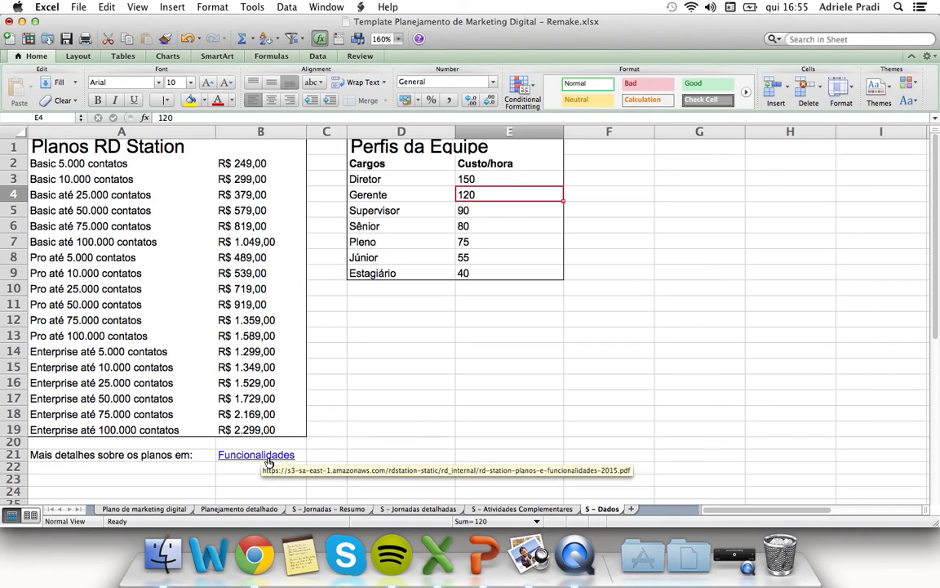
click(143, 509)
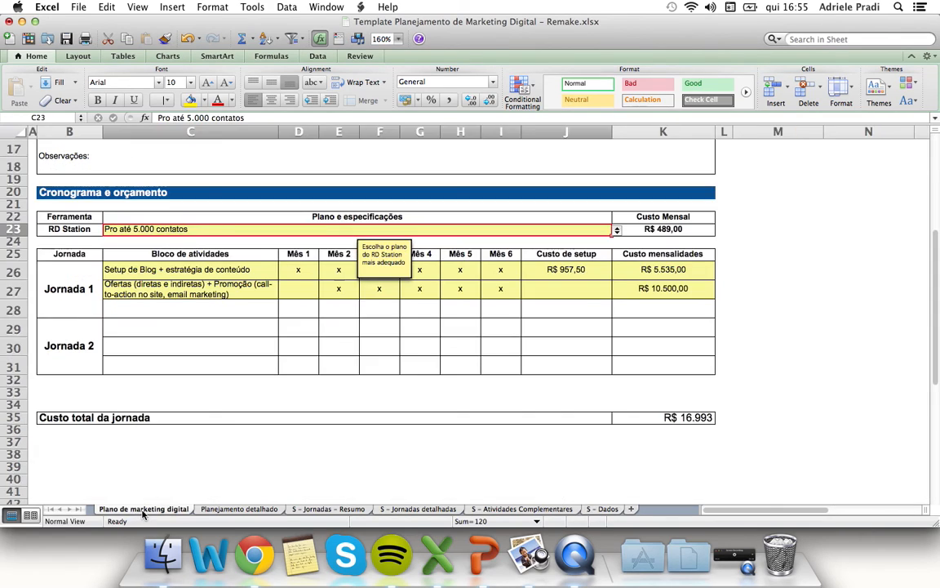
Review Plano de marketing digital from Custo total da jornada up to the Objetivos, and through Problemas / oportunidades to the Cronograma e orçamento
scroll(391, 379, down, 2)
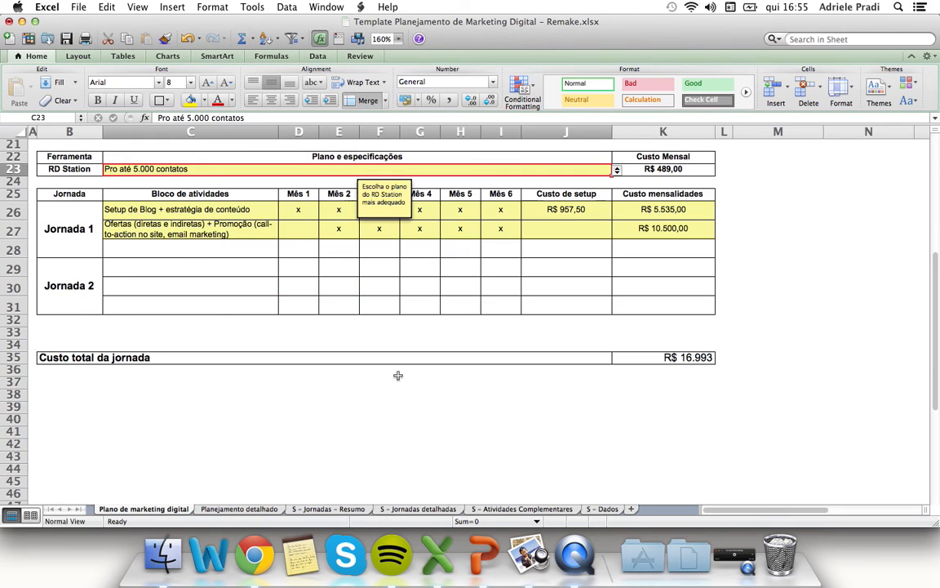
scroll(422, 321, down, 2)
scroll(669, 323, up, 1)
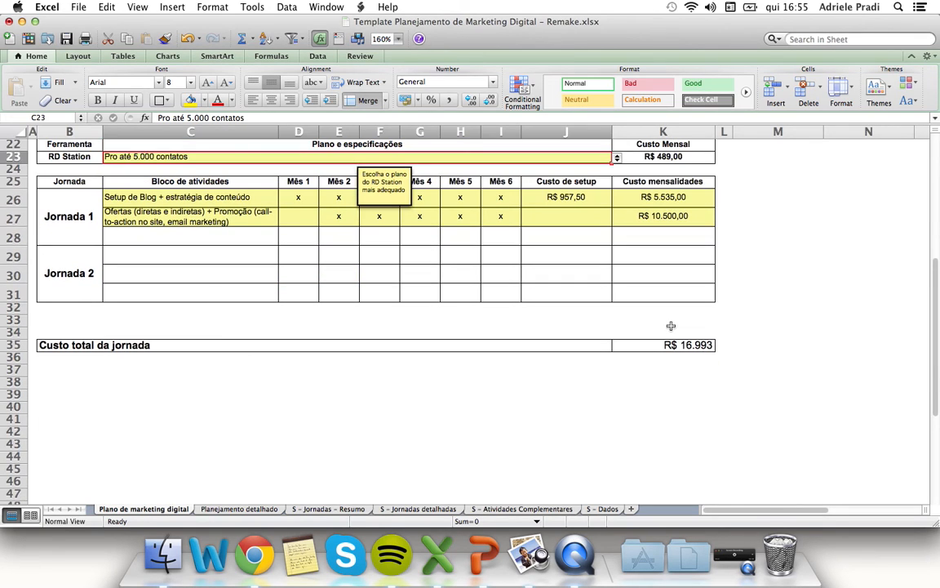
scroll(670, 326, up, 5)
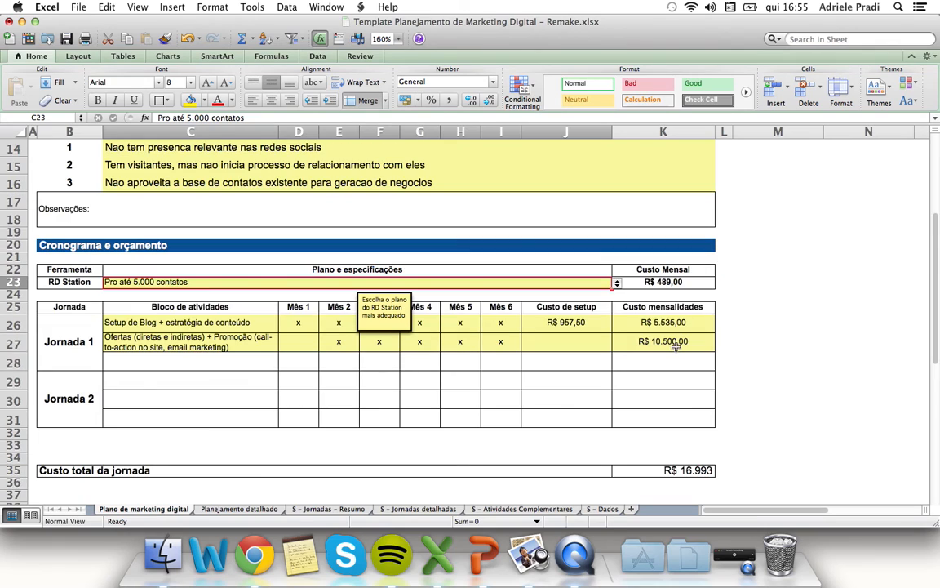
scroll(675, 346, up, 3)
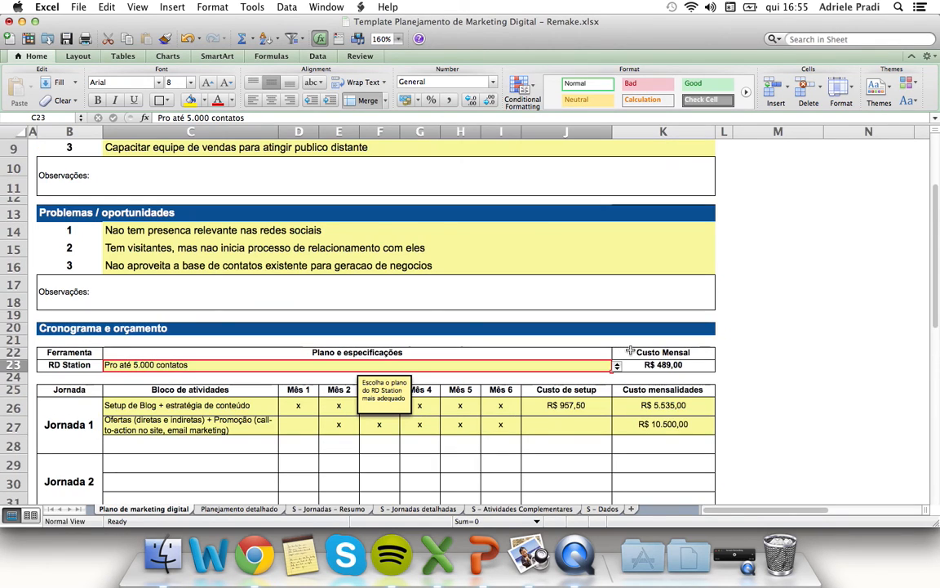
scroll(629, 351, up, 3)
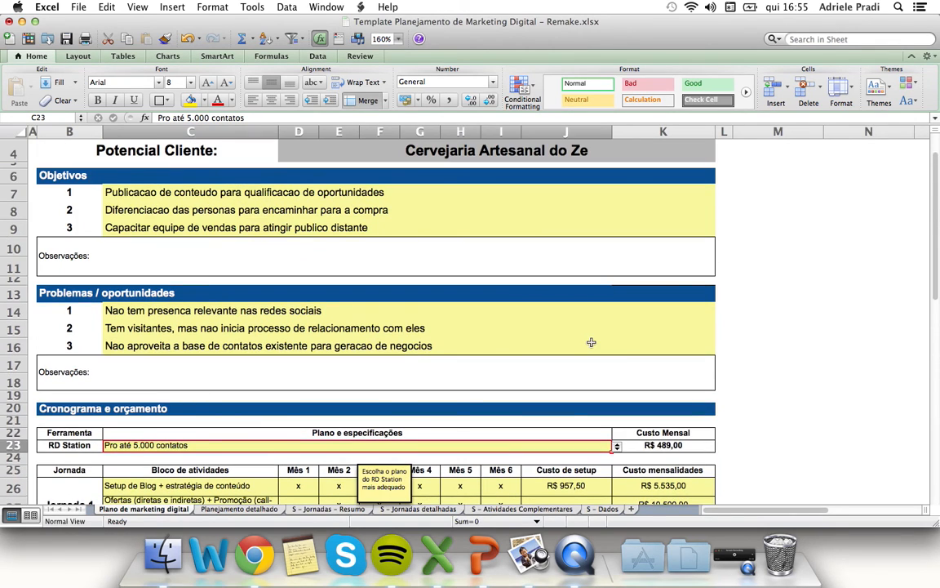
scroll(555, 346, up, 3)
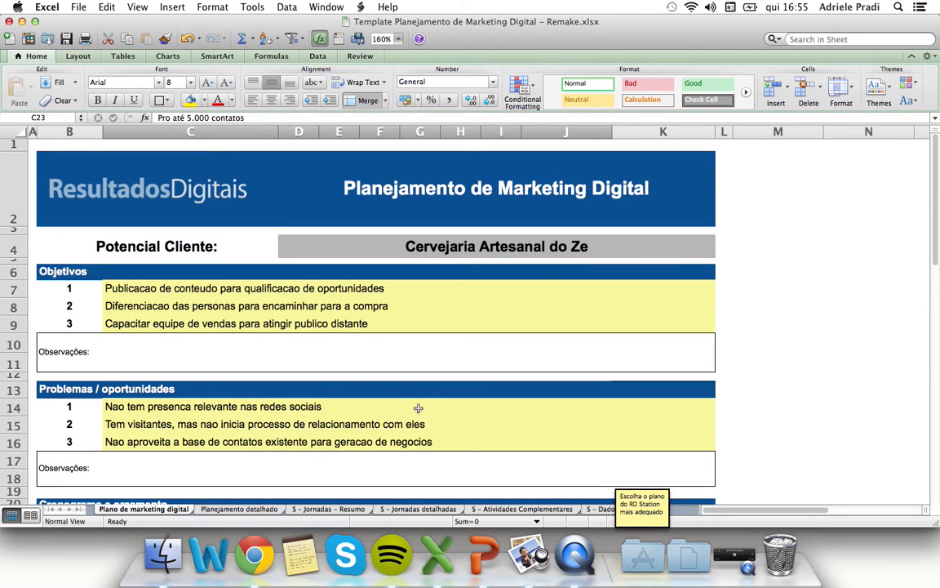
scroll(421, 407, down, 3)
scroll(434, 394, down, 1)
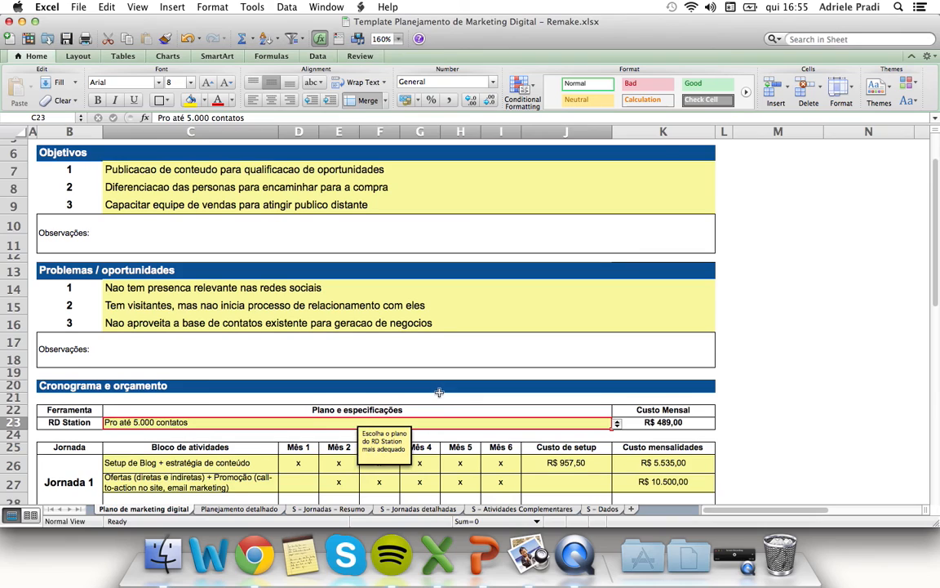
scroll(416, 378, down, 1)
scroll(434, 383, up, 1)
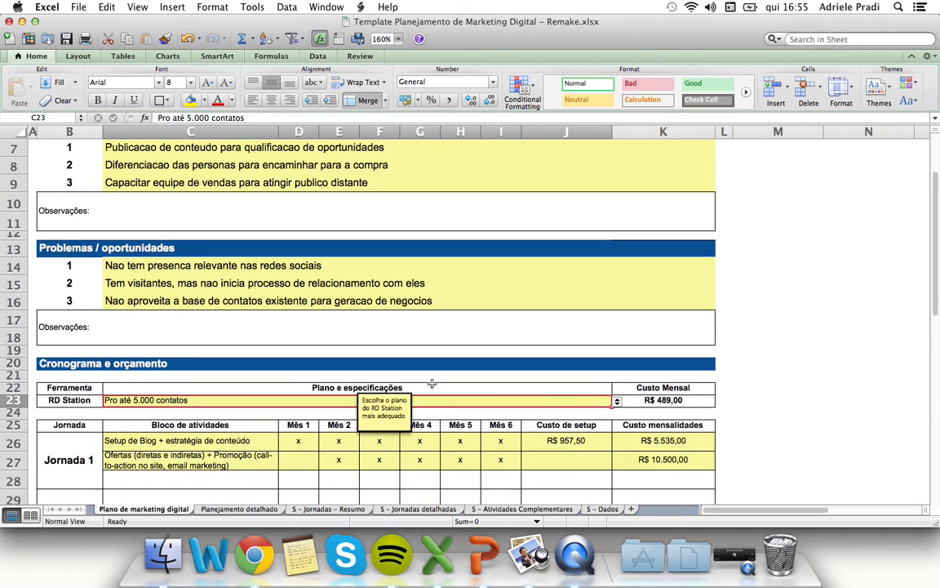
scroll(388, 408, down, 1)
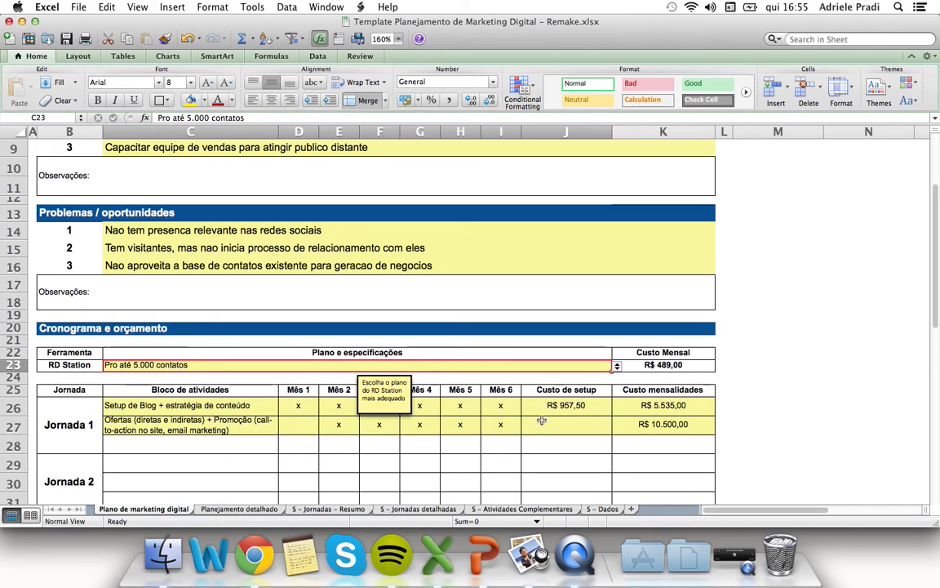
Check the Jornada 1 setup and monthly costs in J26:K27 against the Custo total da jornada cell
drag(571, 412, 663, 425)
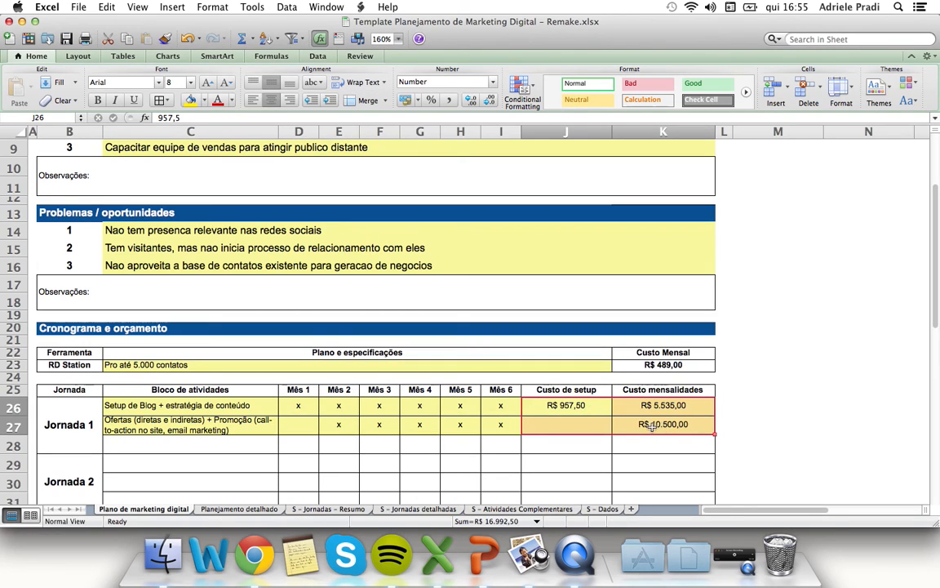
scroll(650, 430, down, 5)
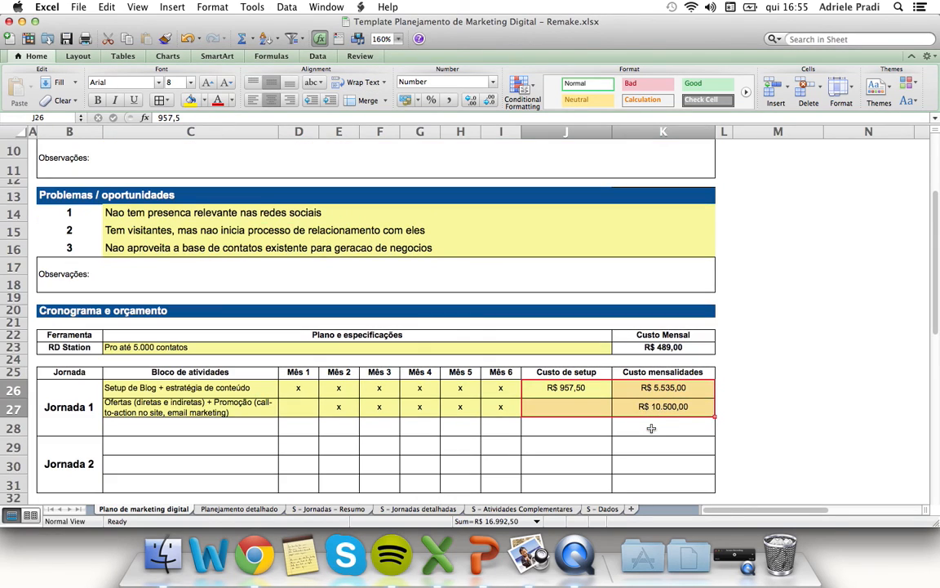
scroll(648, 428, down, 3)
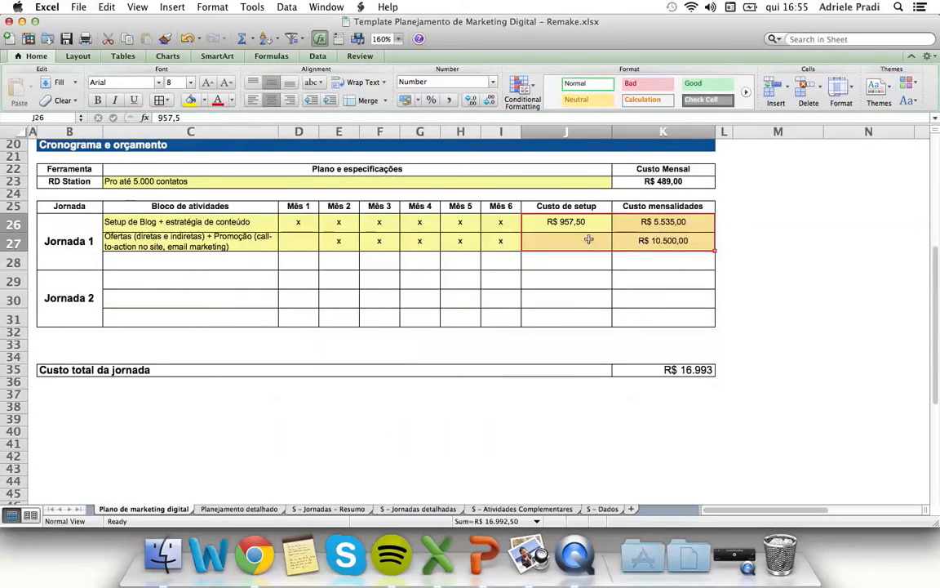
click(681, 371)
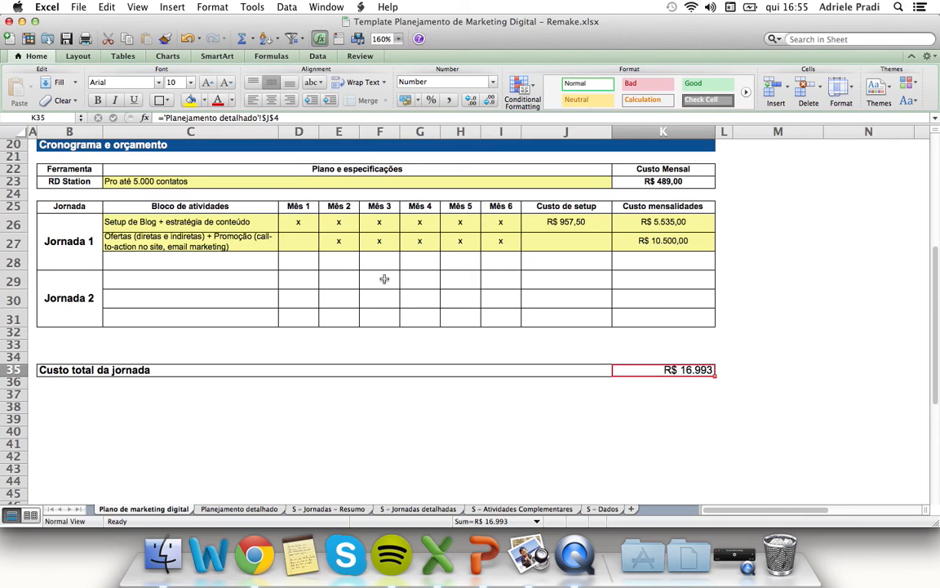
Switch to the Inbound Sales – Planilha de Planejamento presentation in PowerPoint
scroll(435, 277, up, 5)
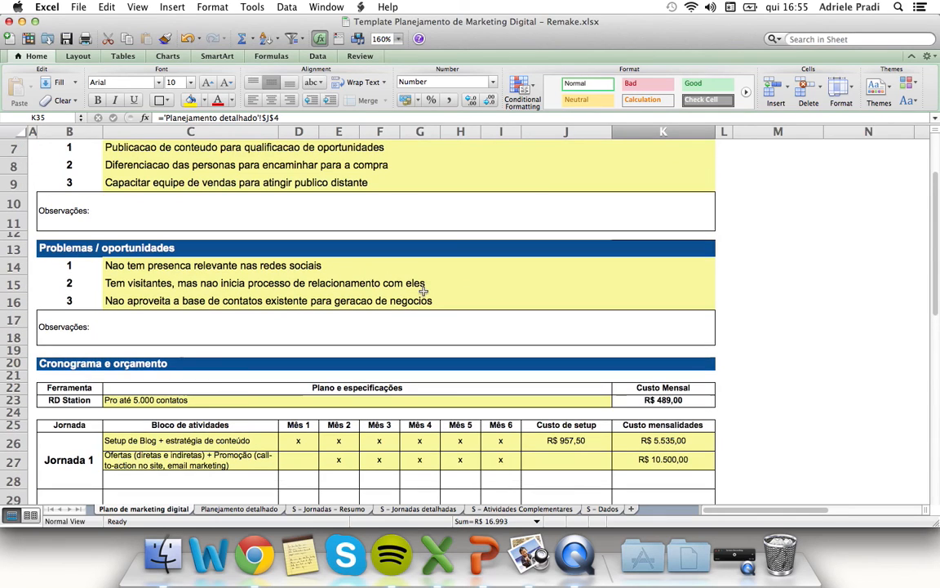
scroll(428, 291, up, 1)
key(ctrl+Up)
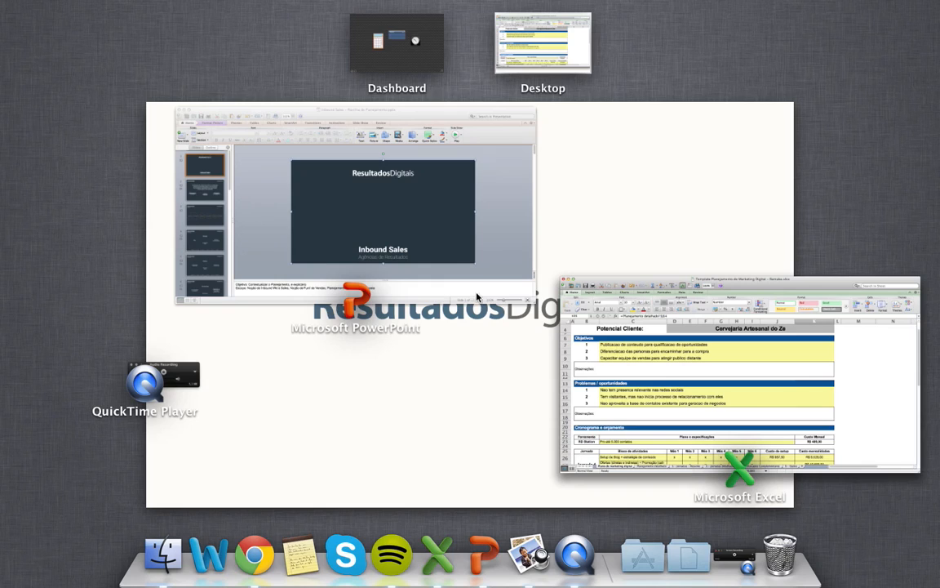
click(466, 231)
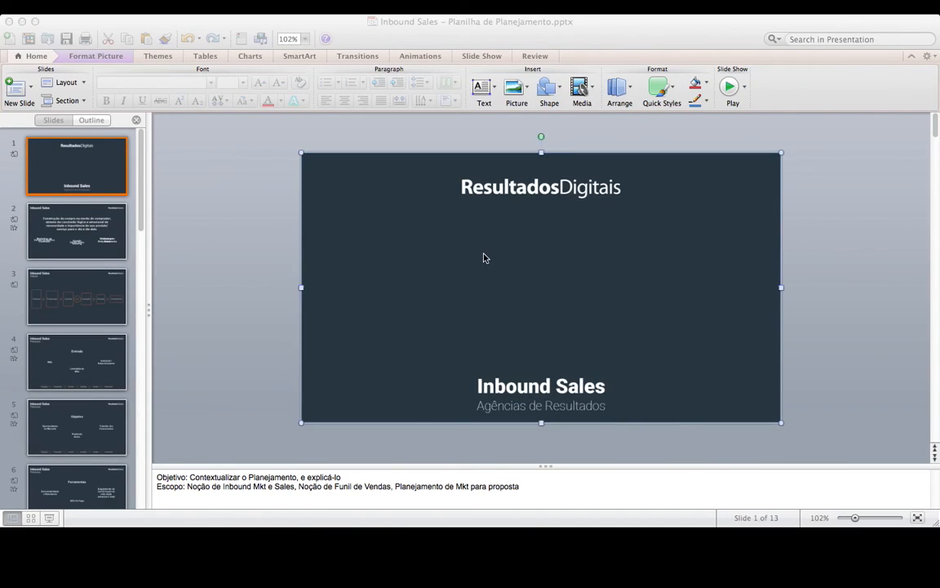